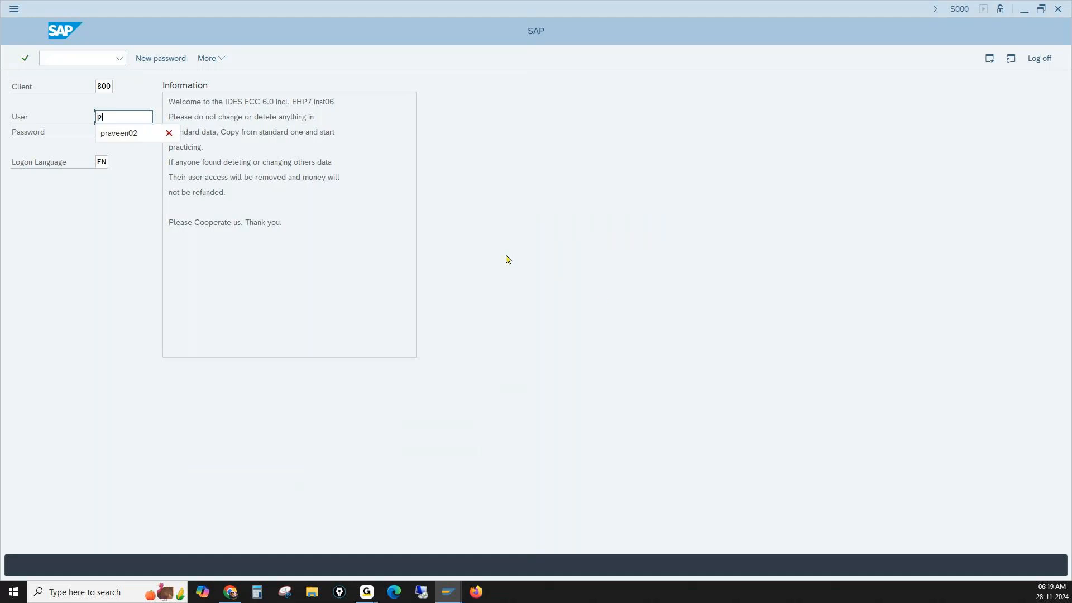
- Log on to client 800 with the saved user name and the account password
click(121, 136)
key(Tab)
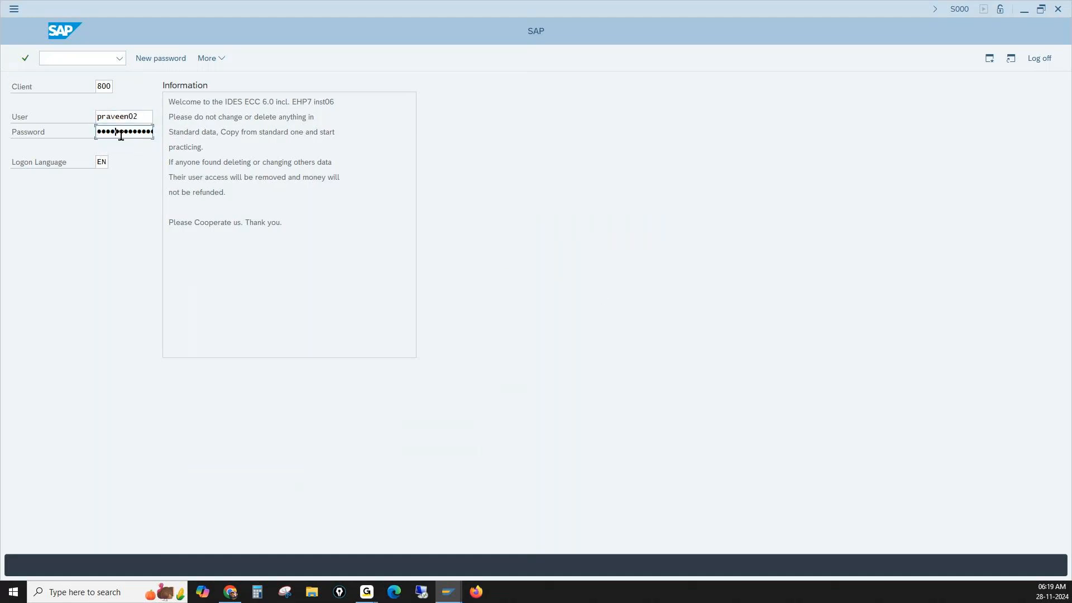
key(Return)
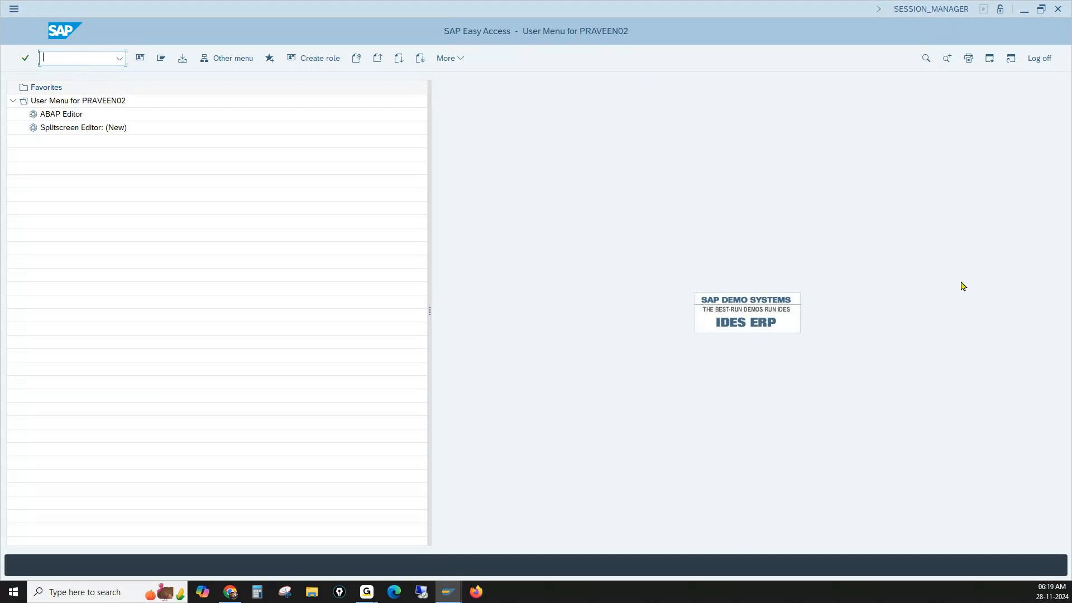
- Run transaction SPRO and display the SAP Reference IMG
key(alt+Tab)
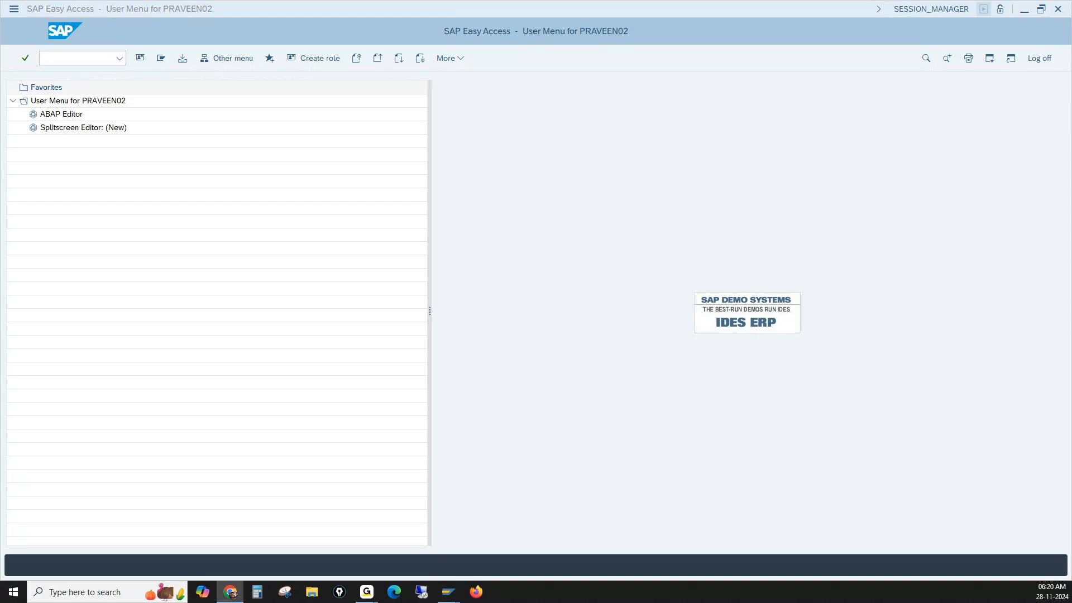
click(96, 61)
text(sr)
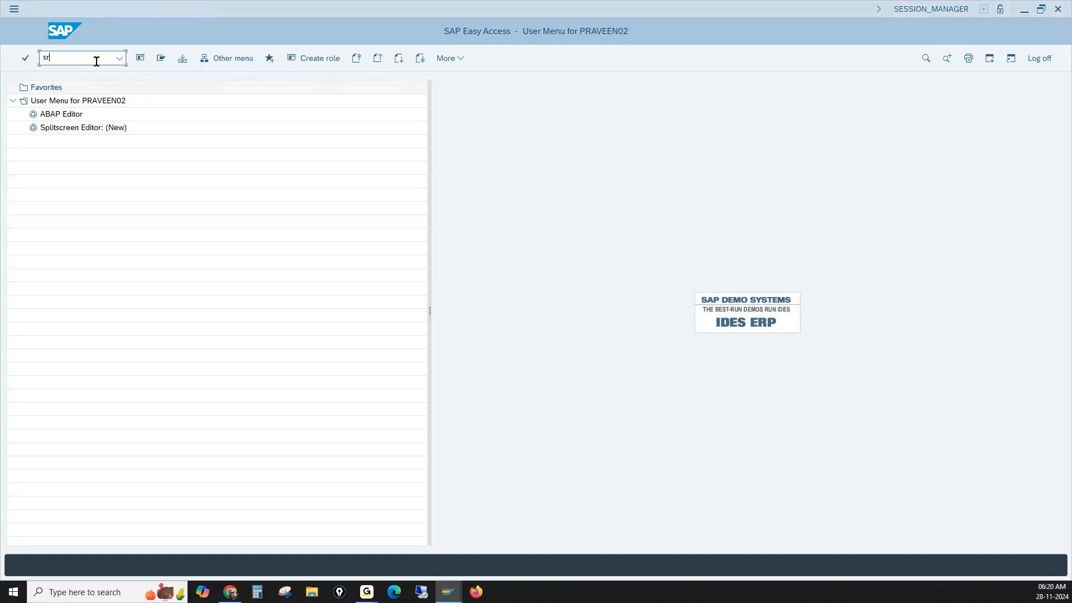
text(pro)
key(Return)
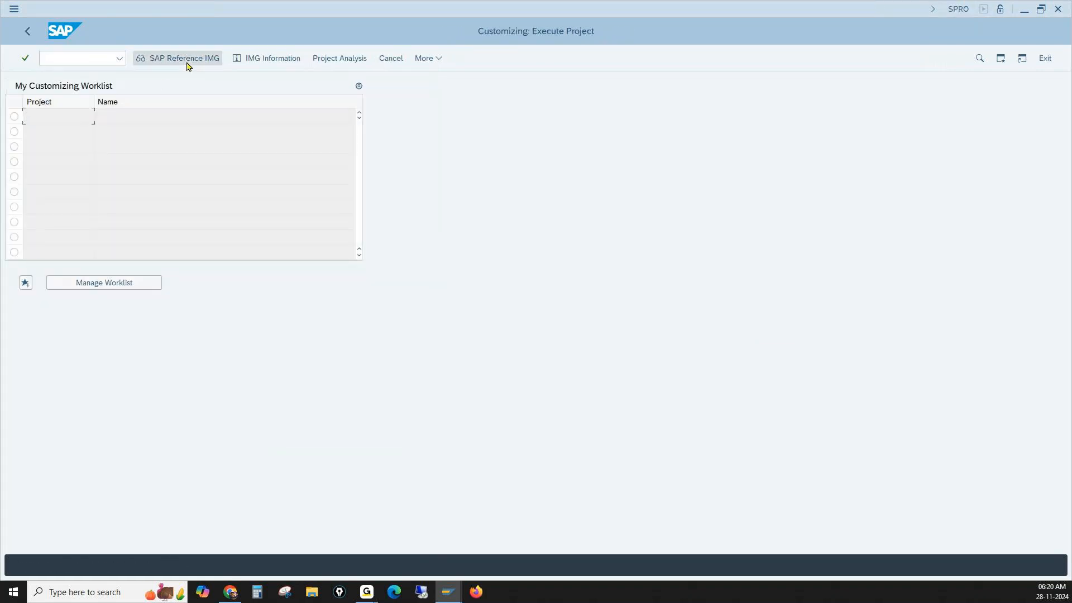
click(188, 64)
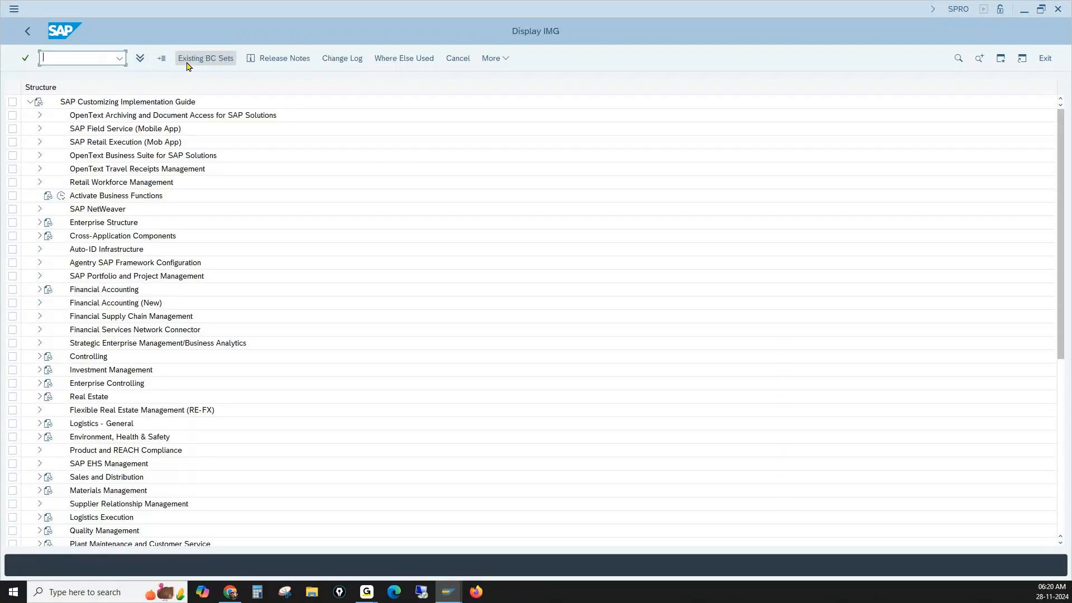
- Expand the IMG structure through Sales and Distribution, Basic Functions and Pricing down to the Pricing Control activities
click(39, 477)
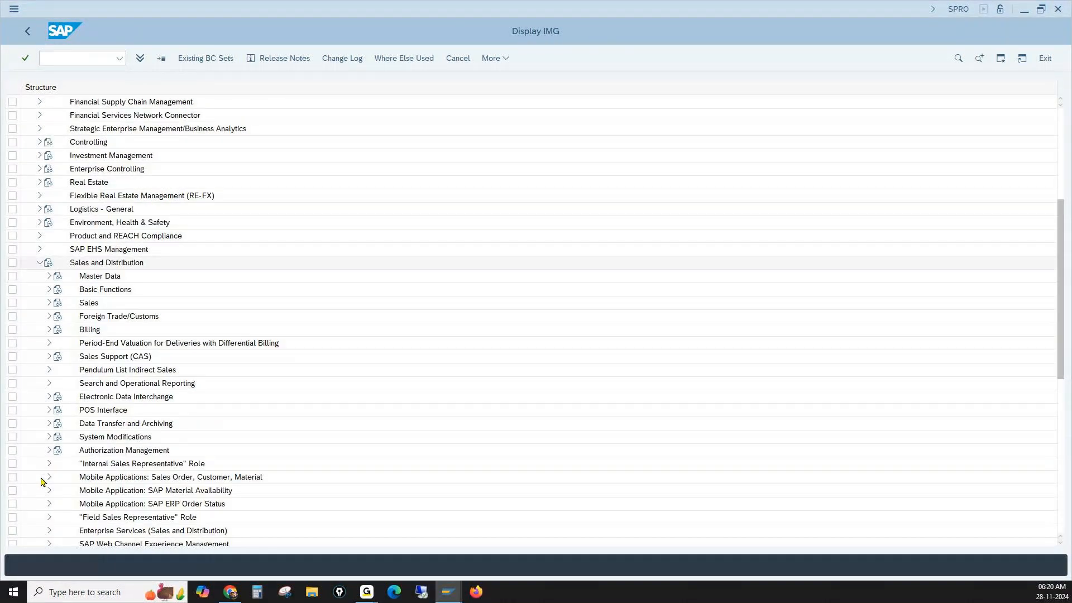
click(104, 290)
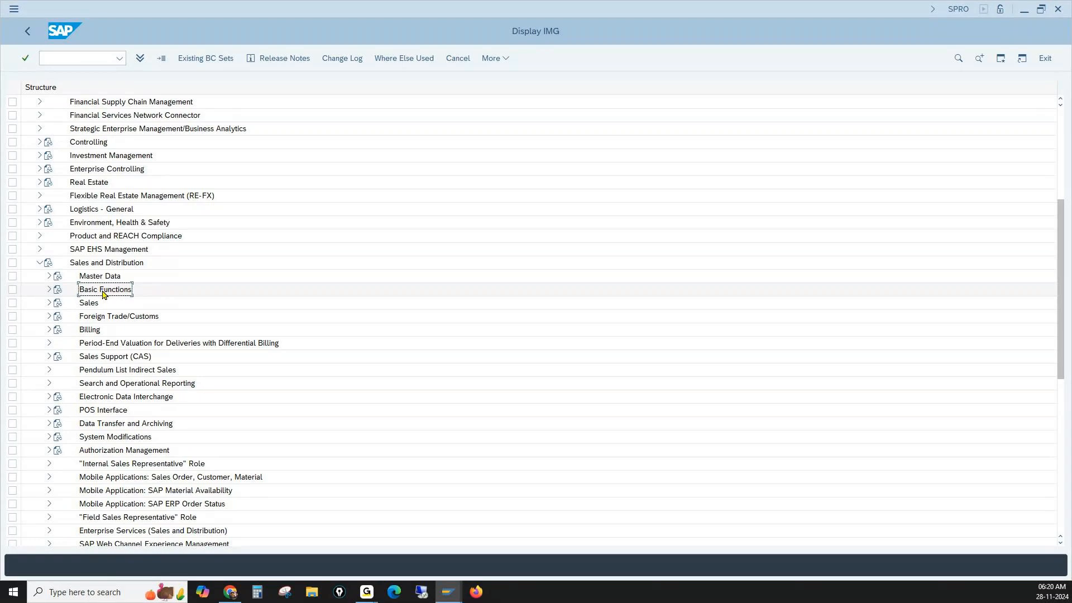
click(50, 290)
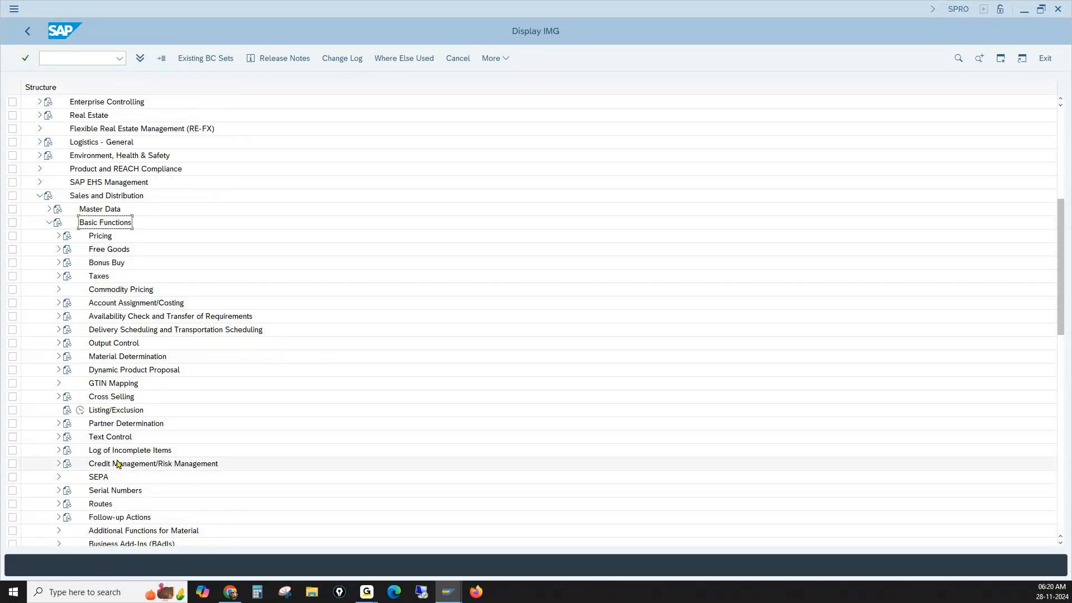
click(113, 424)
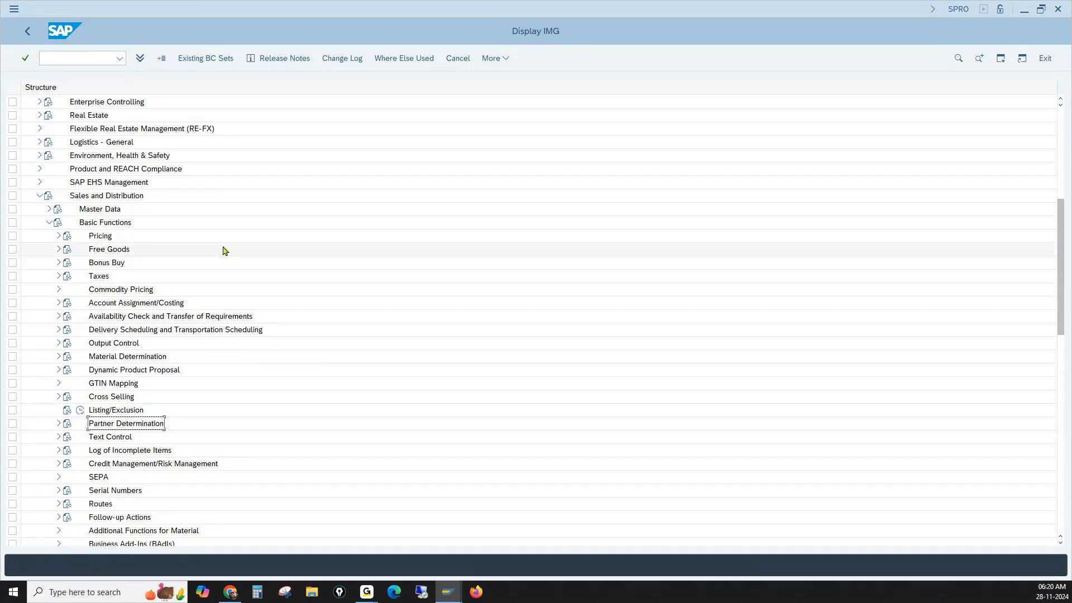
click(106, 236)
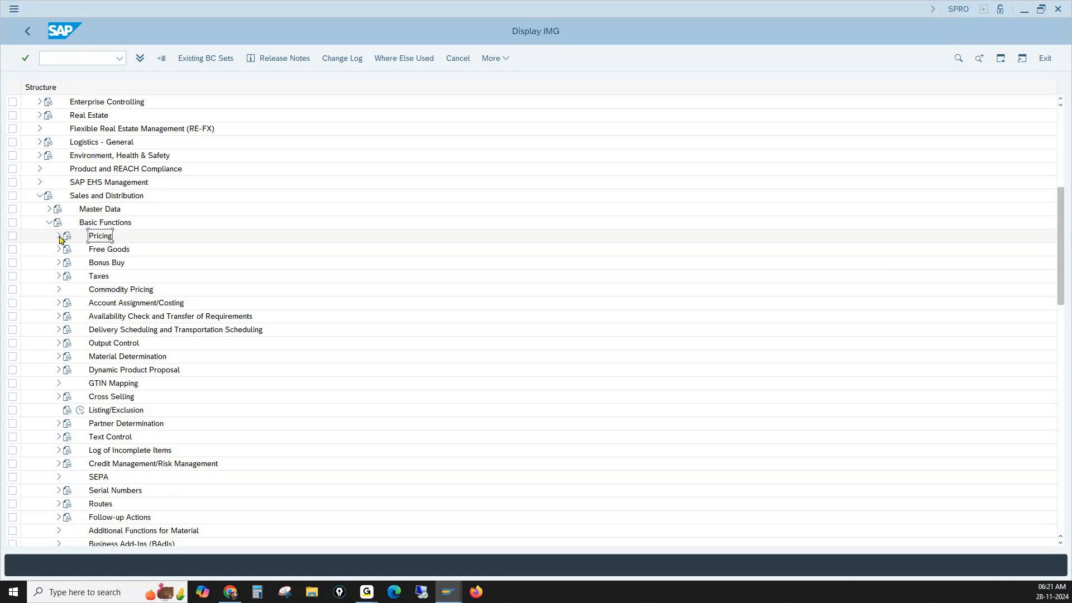
click(59, 237)
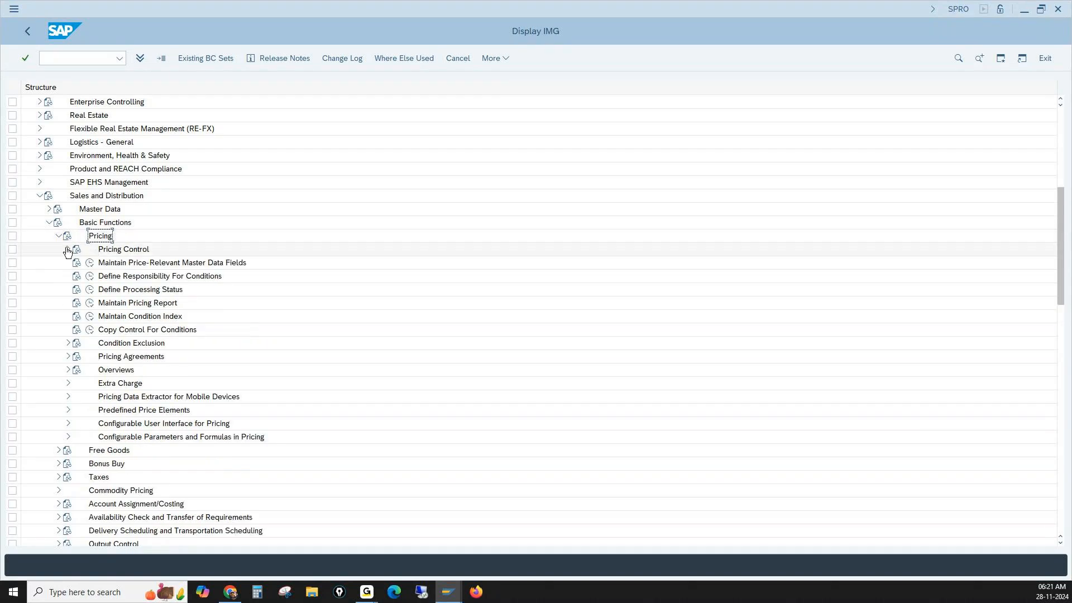
click(68, 250)
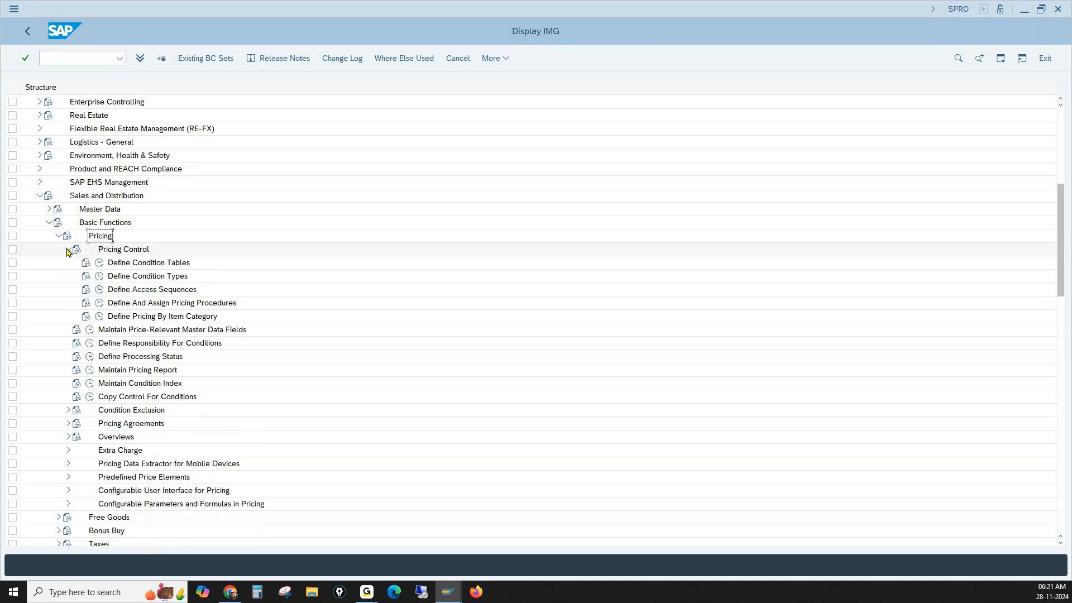
- Execute Define Condition Tables under Pricing Control to bring up its list of activities
click(165, 265)
click(170, 277)
click(171, 290)
click(157, 302)
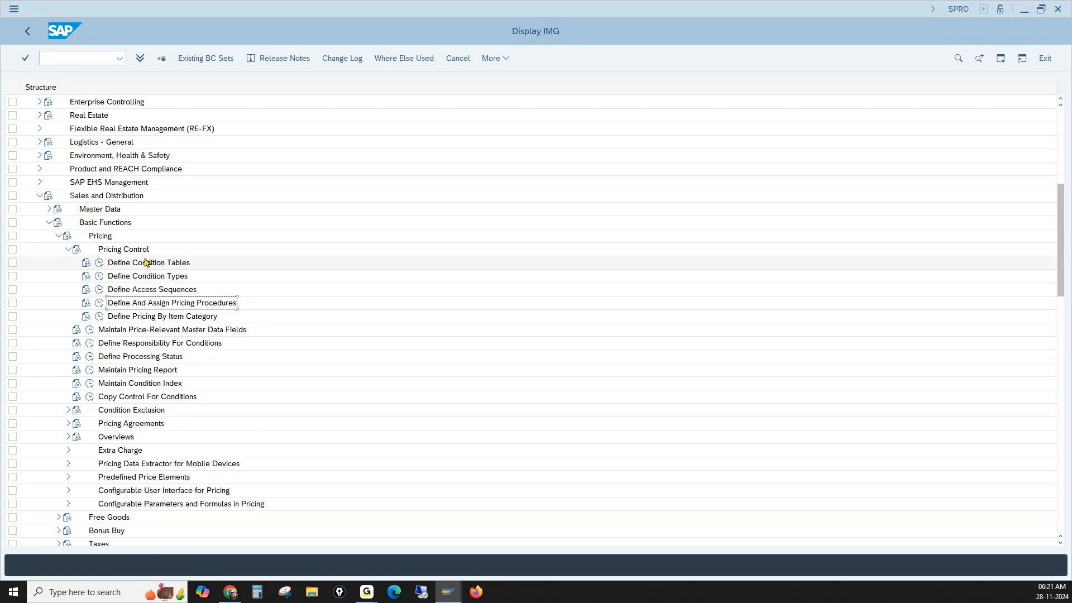
click(135, 265)
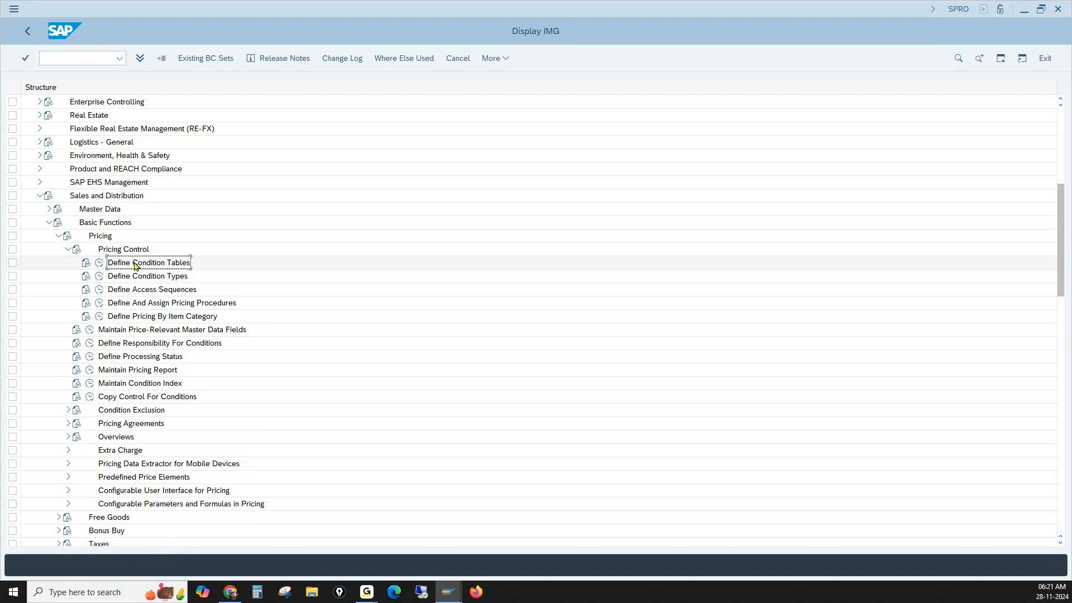
click(100, 264)
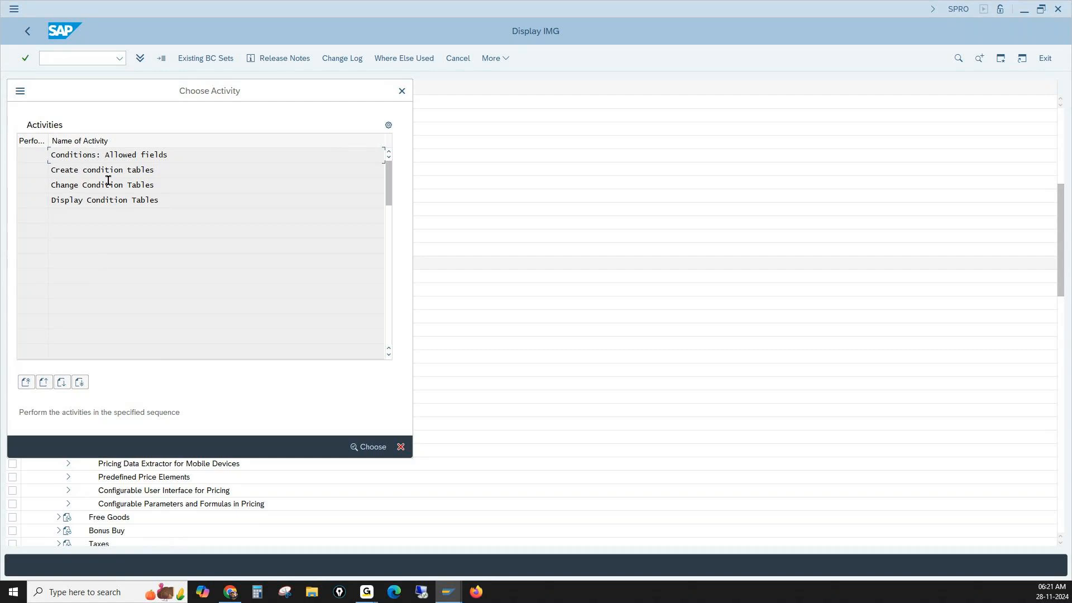
- Start the Create condition tables activity
drag(65, 154, 155, 154)
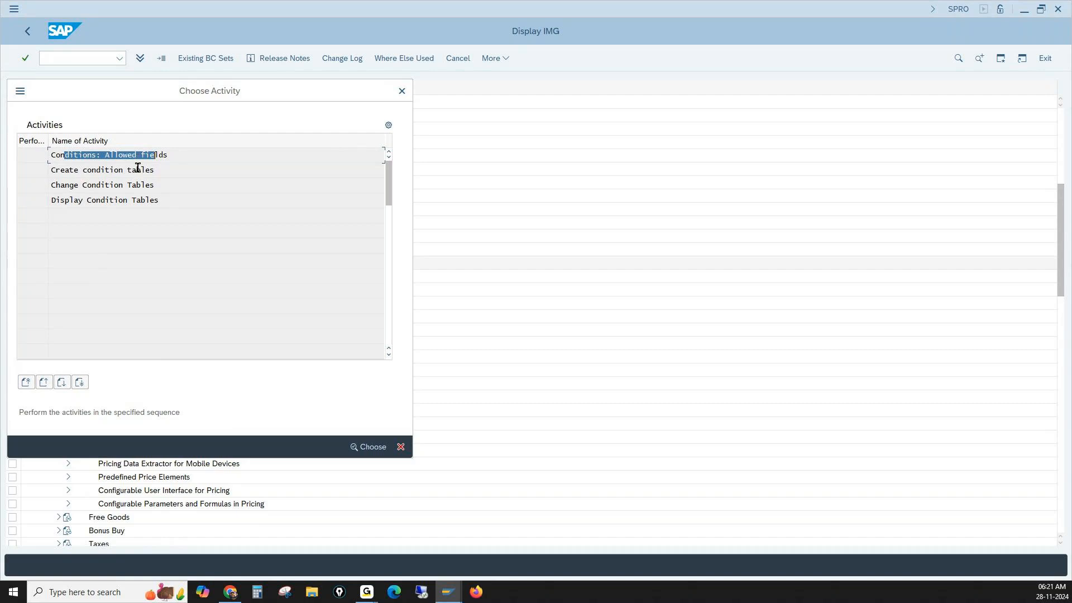
click(117, 171)
drag(75, 171, 146, 171)
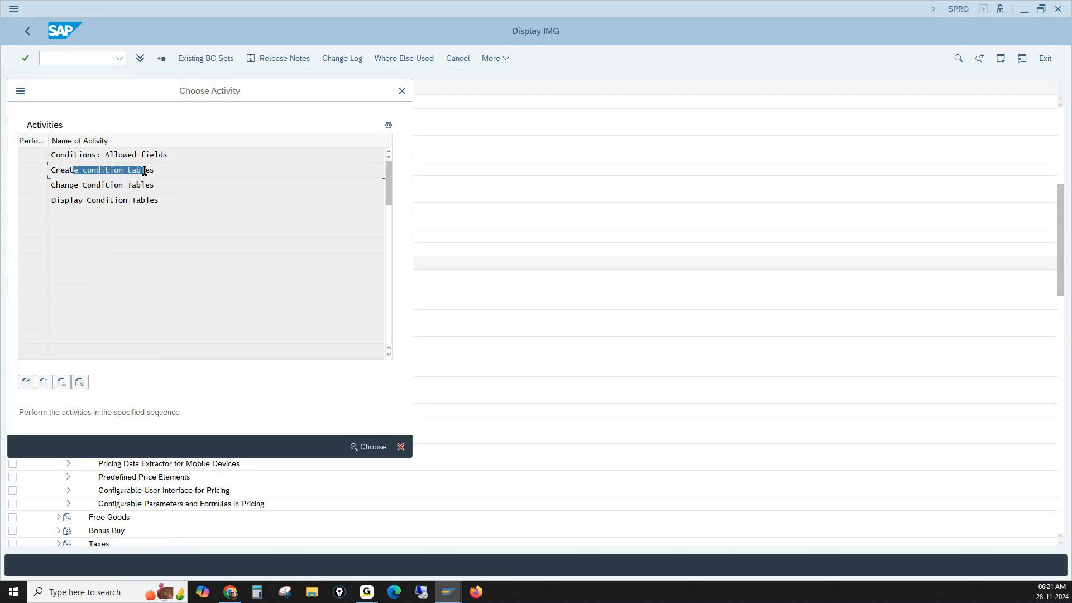
double_click(128, 171)
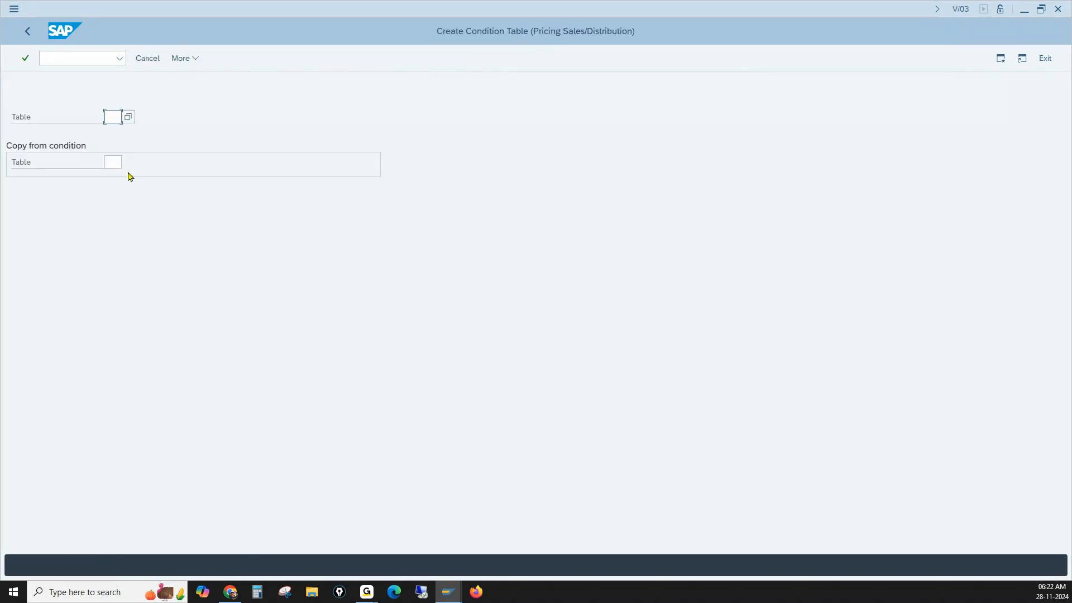
- Try to create a condition table with the number 500
key(alt+Tab)
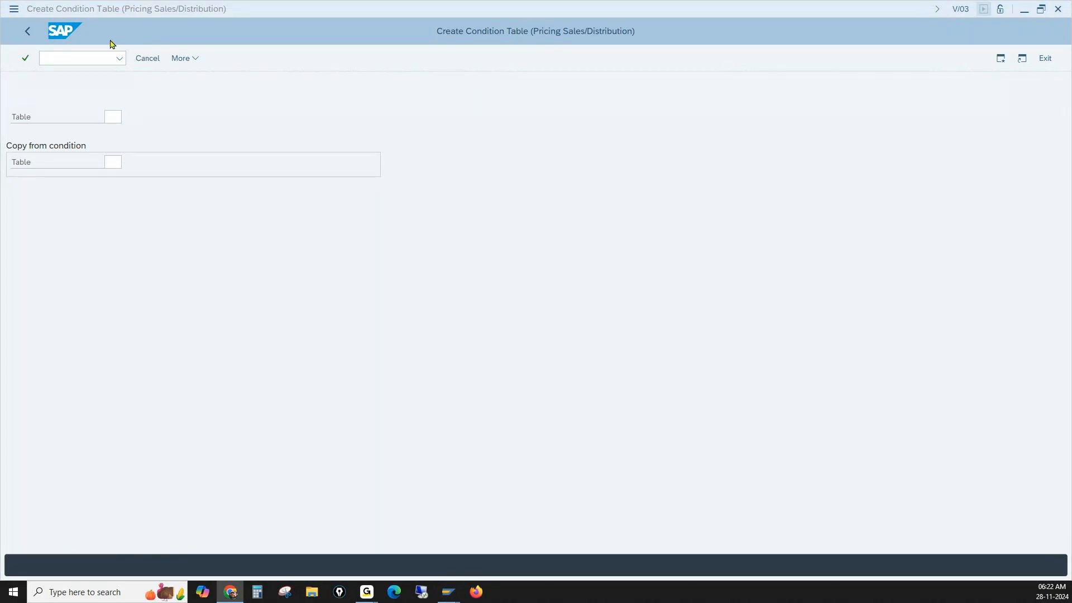
click(118, 119)
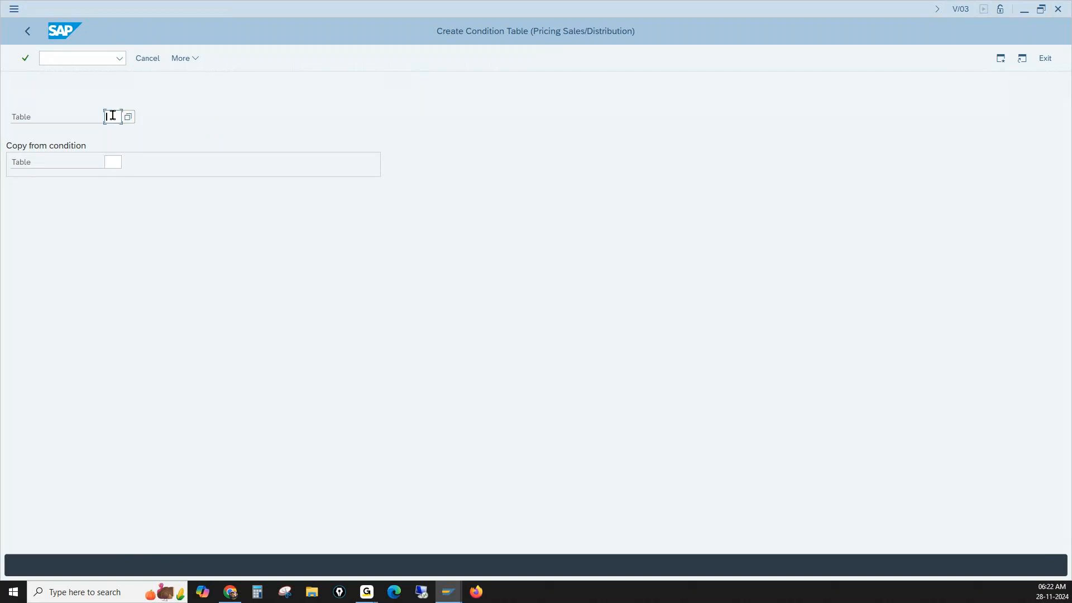
text(500)
key(Return)
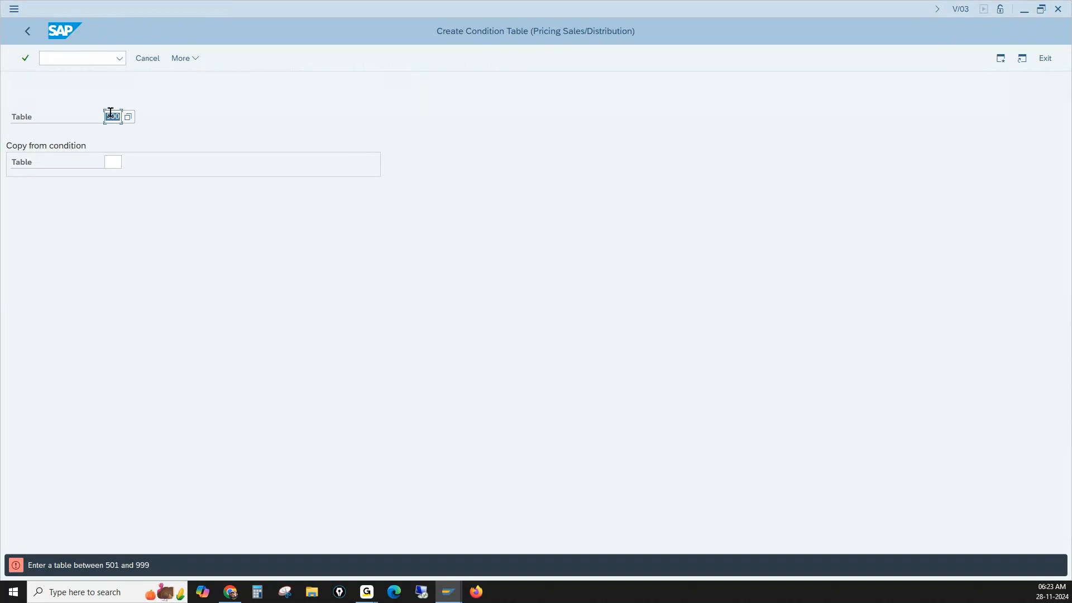
- Look through the list of existing condition tables, including Material (004) and Customer/Material (005), and close it without choosing one
click(128, 116)
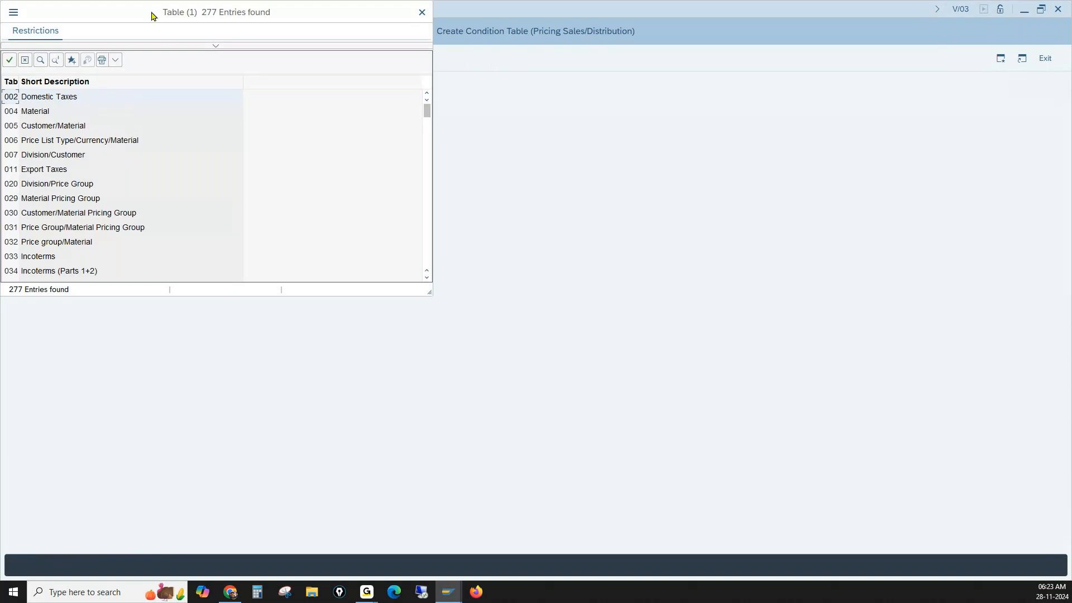
drag(150, 15, 175, 21)
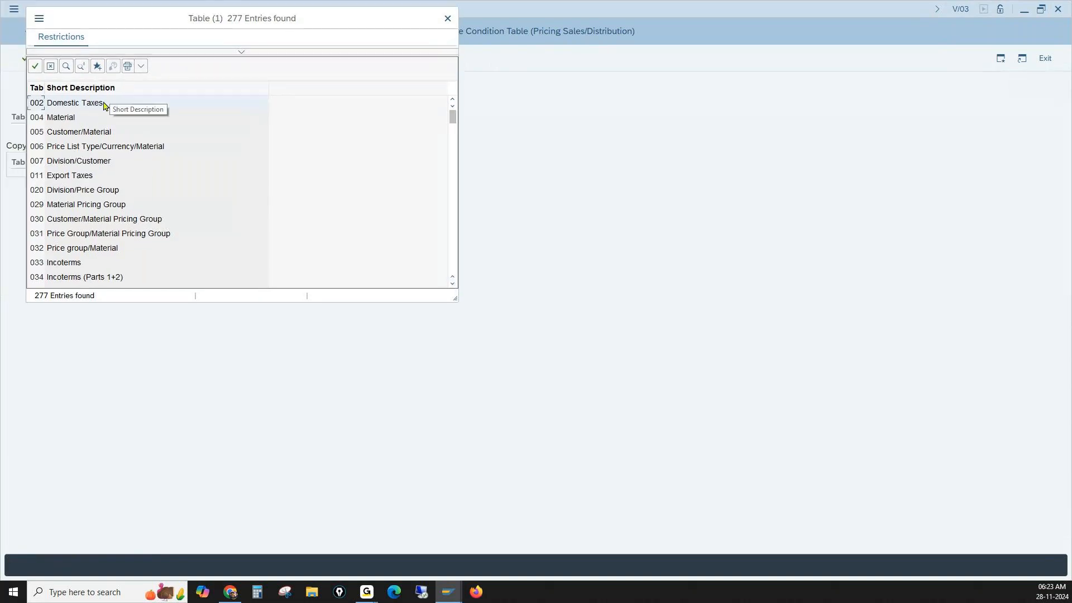
scroll(104, 129, down, 3)
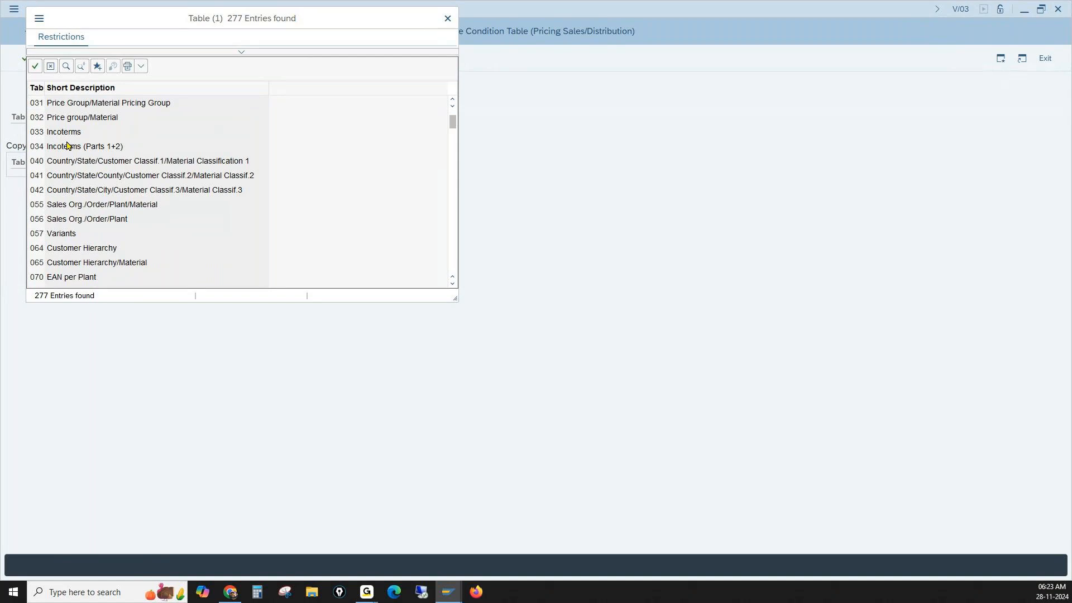
scroll(183, 146, up, 3)
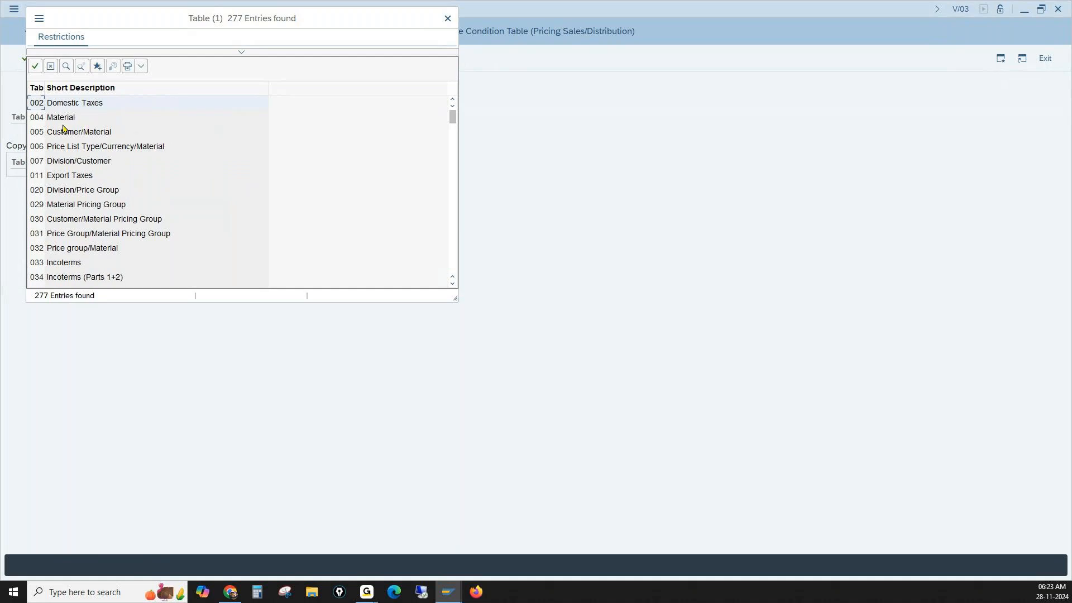
click(38, 119)
click(68, 134)
click(448, 19)
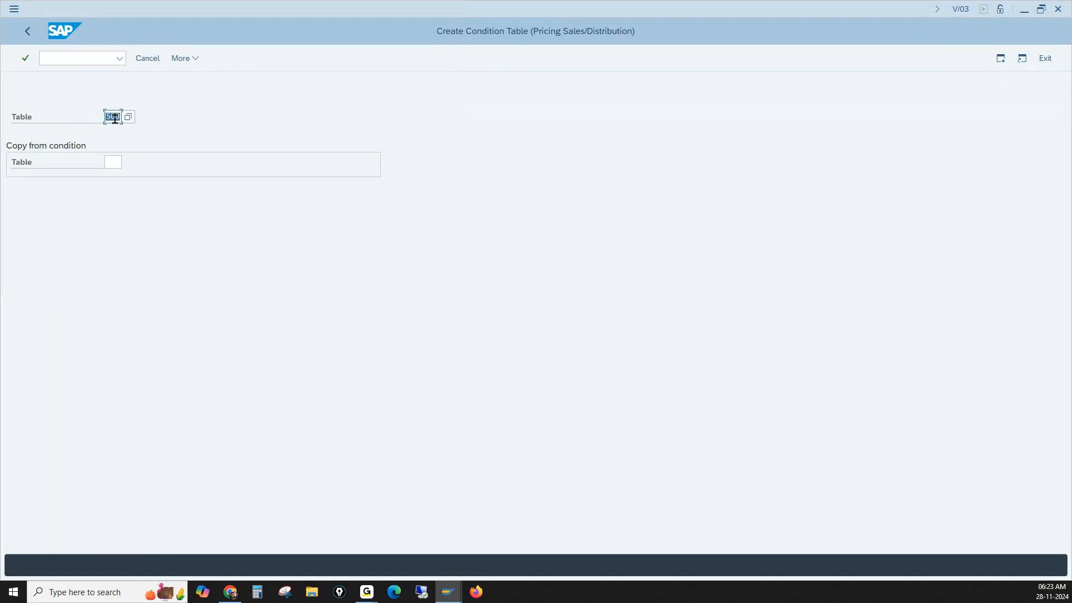
- Try to create a condition table with the number 550
text(550)
key(Return)
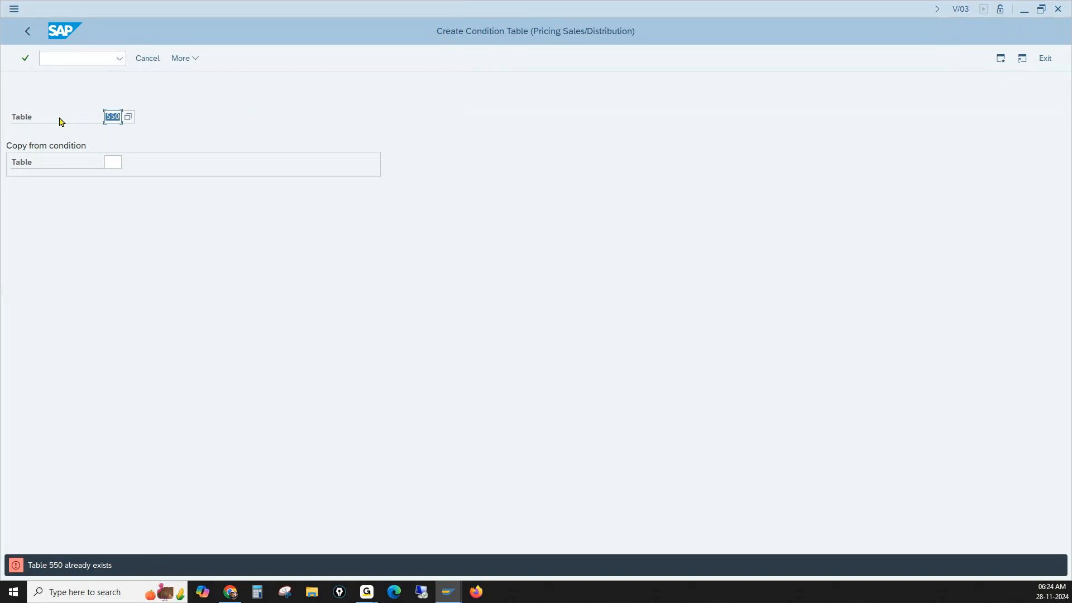
- Check which table numbers around 550 are in use in the list of condition tables, and close the list
click(128, 117)
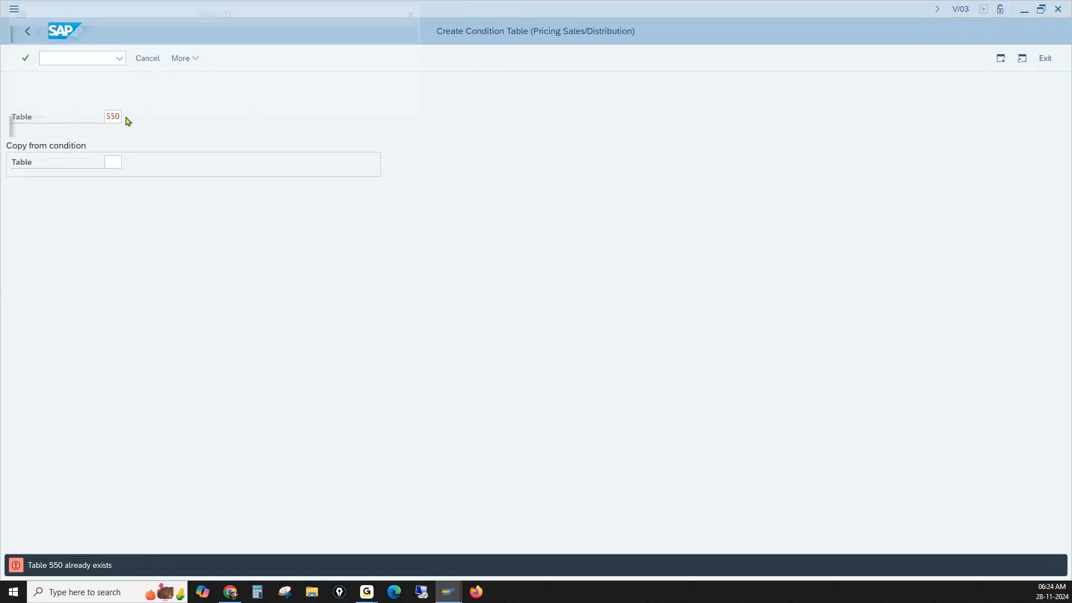
scroll(114, 167, down, 3)
scroll(115, 167, down, 20)
scroll(114, 169, down, 20)
scroll(115, 169, up, 15)
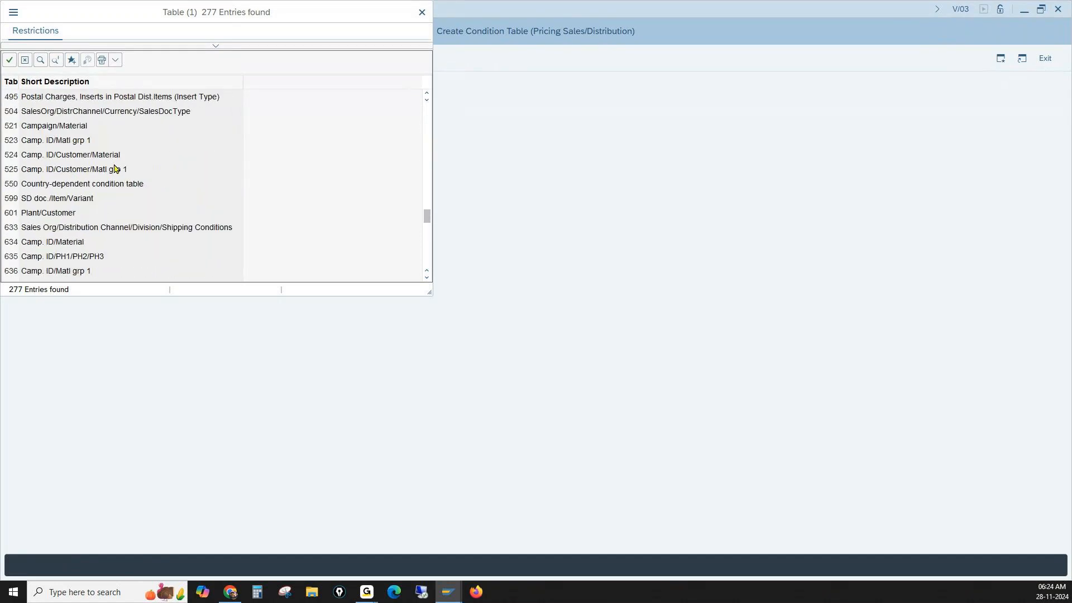
click(12, 184)
click(420, 12)
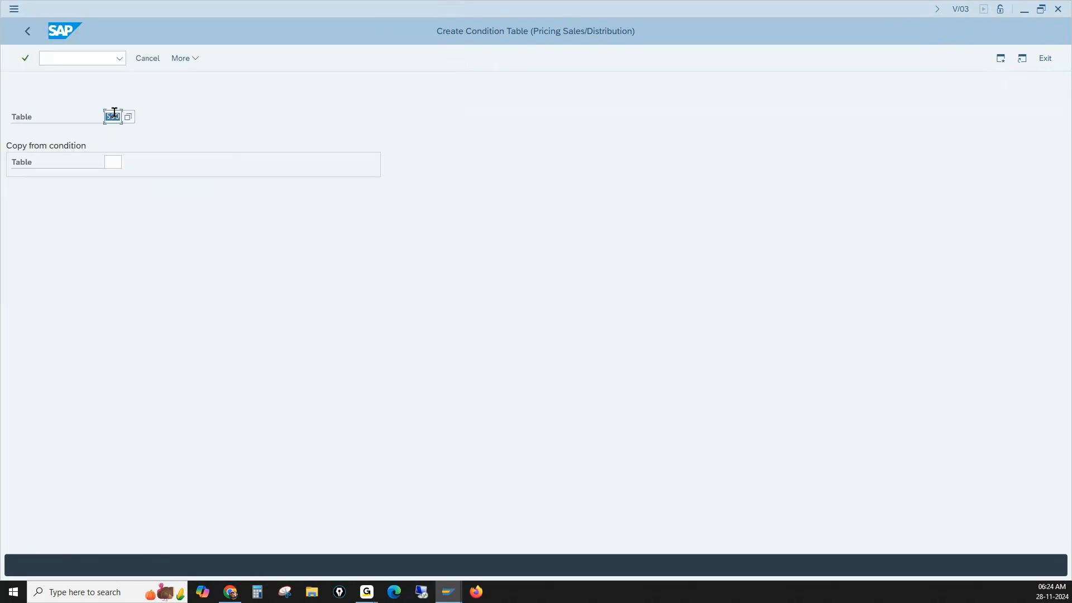
- Start a new condition table with the number 522
text(522)
key(Return)
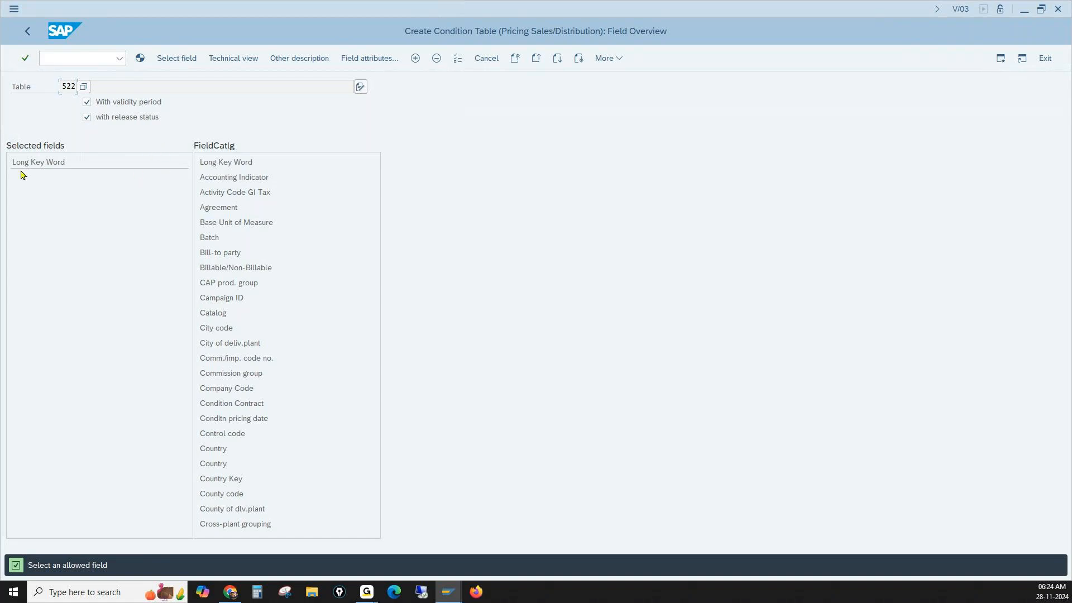
click(35, 159)
click(238, 189)
click(57, 209)
click(71, 87)
click(57, 214)
- Add Agreement, the first Country entry, Bill-to party and City code from the field catalog to the selected fields of table 522
double_click(226, 207)
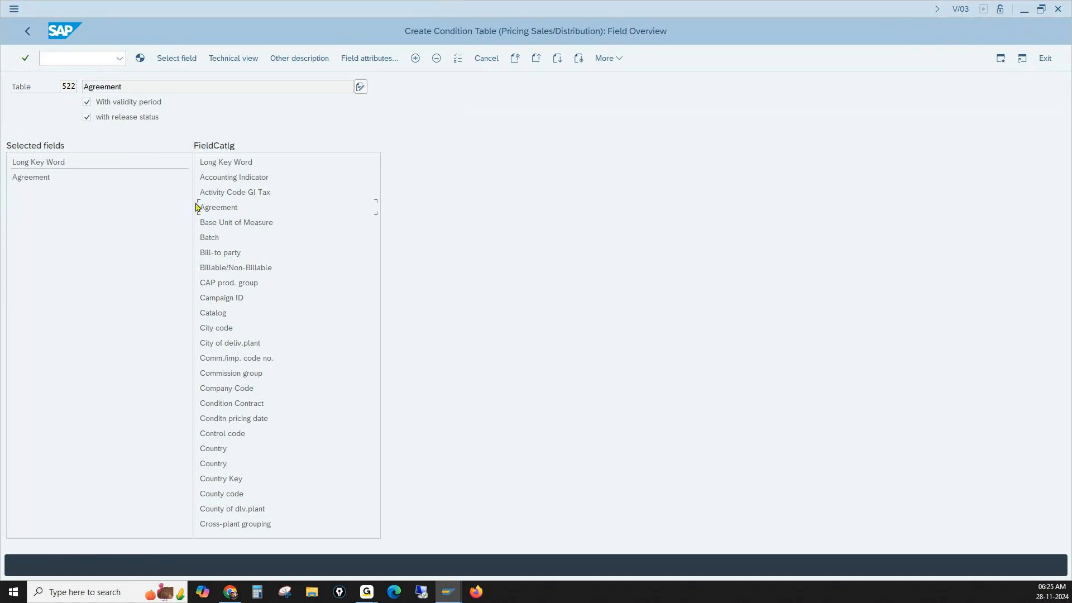
double_click(56, 178)
click(170, 86)
double_click(212, 450)
double_click(226, 252)
double_click(216, 331)
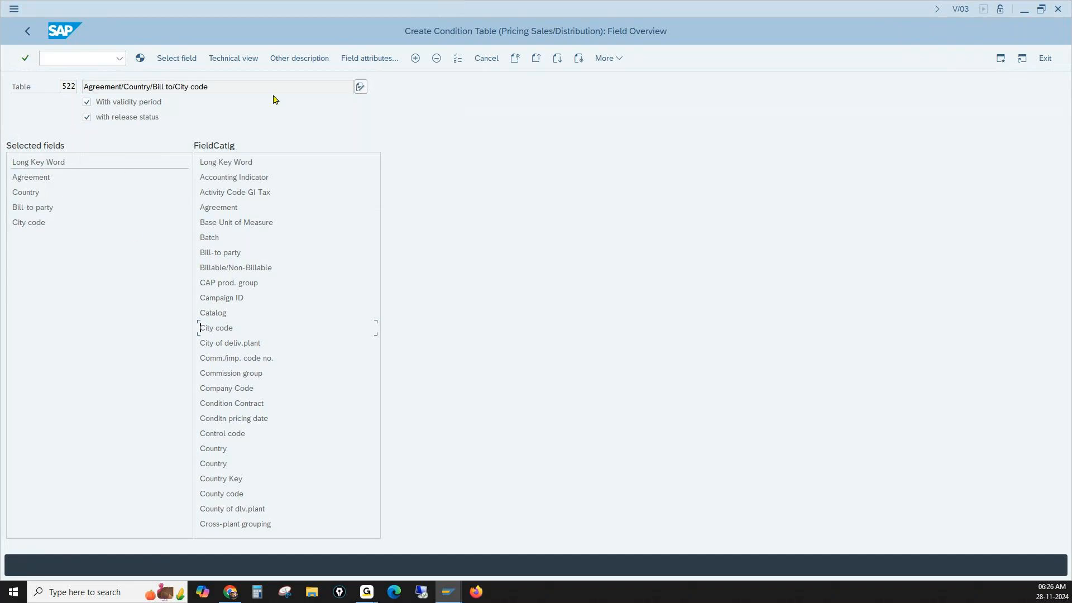
double_click(68, 85)
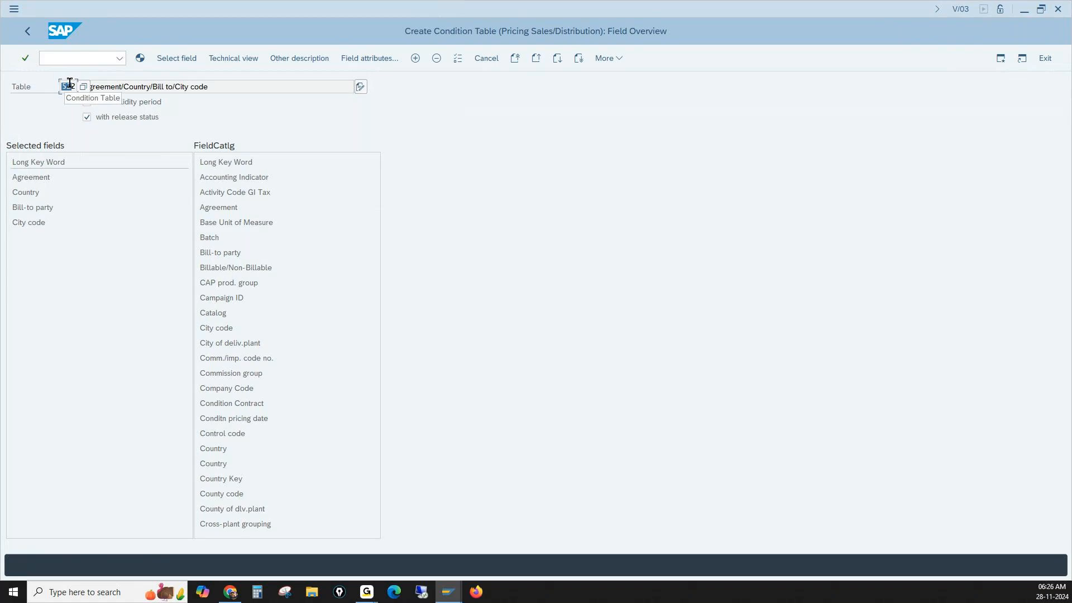
- Examine the generated description of table 522 and browse the available fields in its field catalog
drag(110, 87, 172, 86)
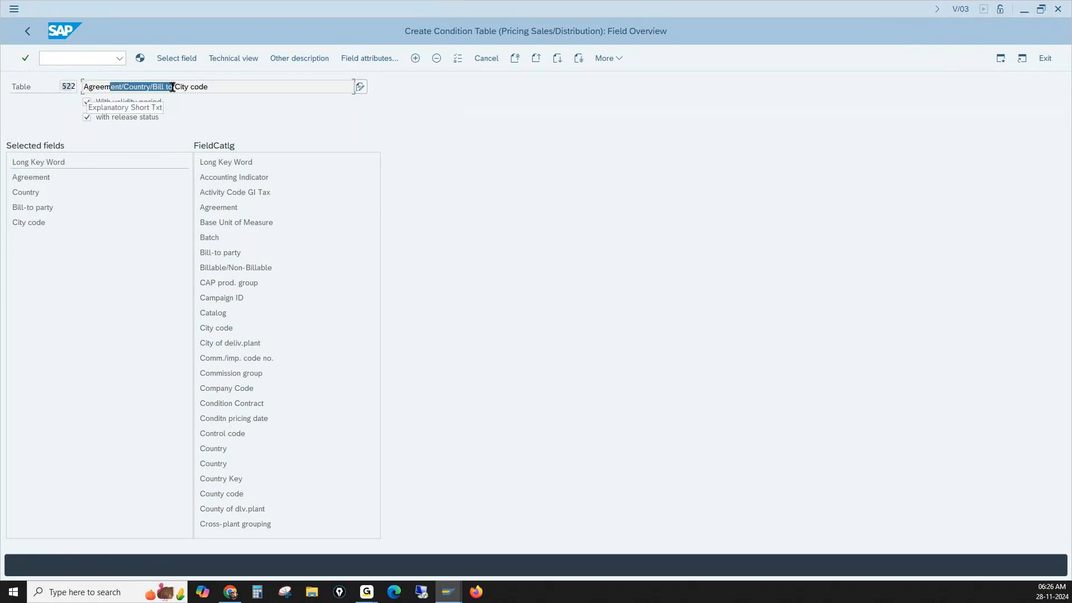
drag(173, 87, 170, 87)
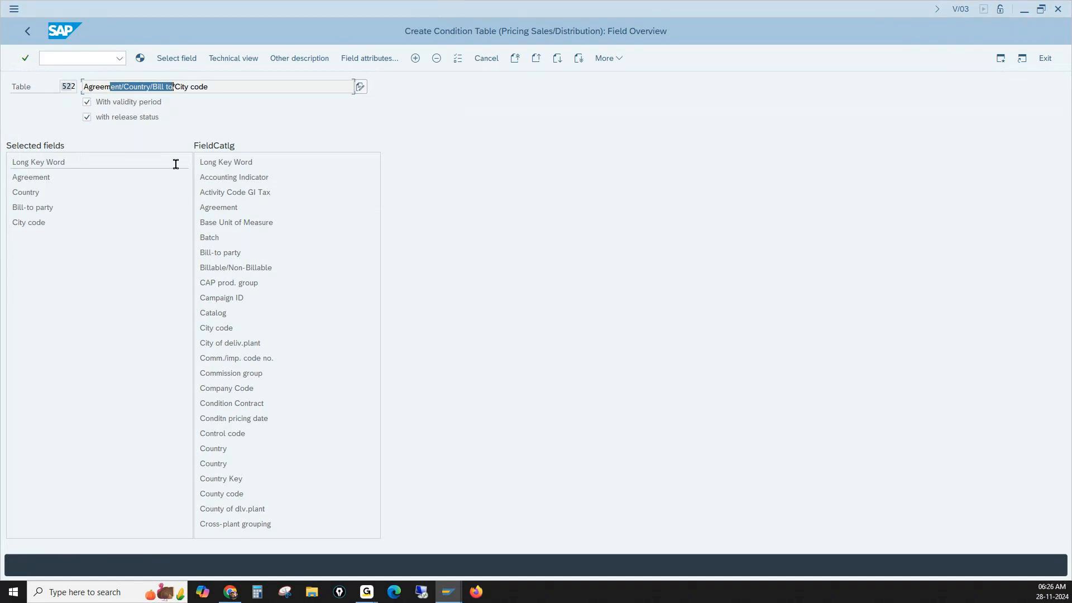
click(243, 177)
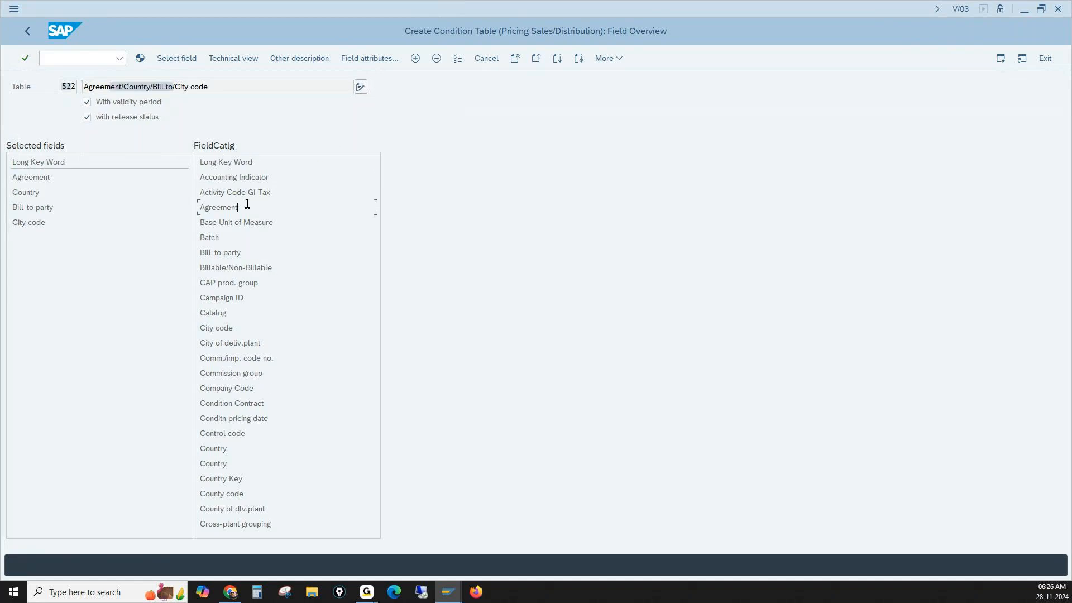
click(559, 64)
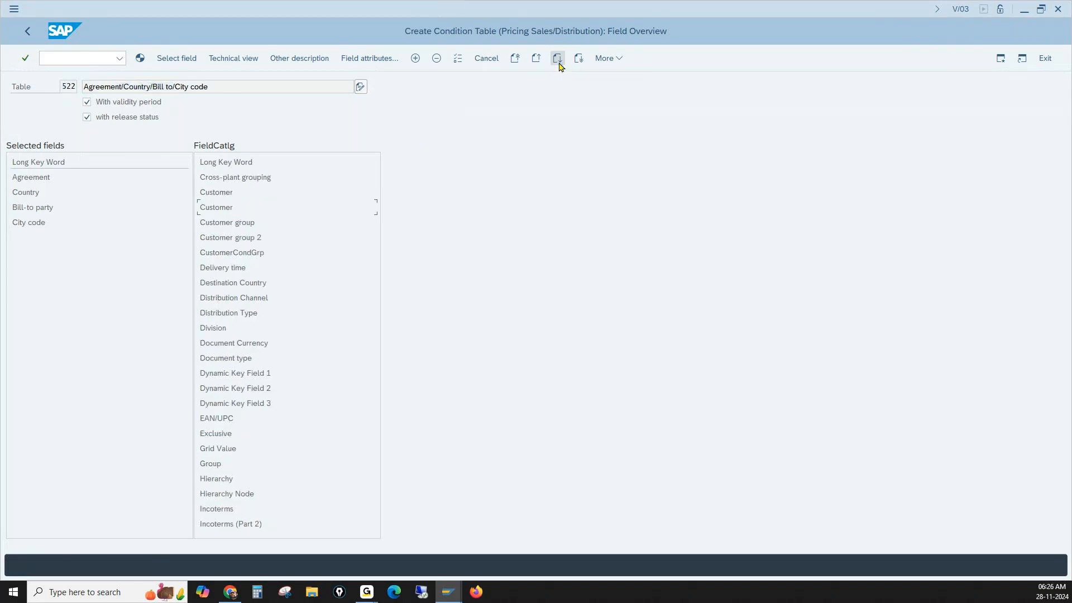
click(559, 63)
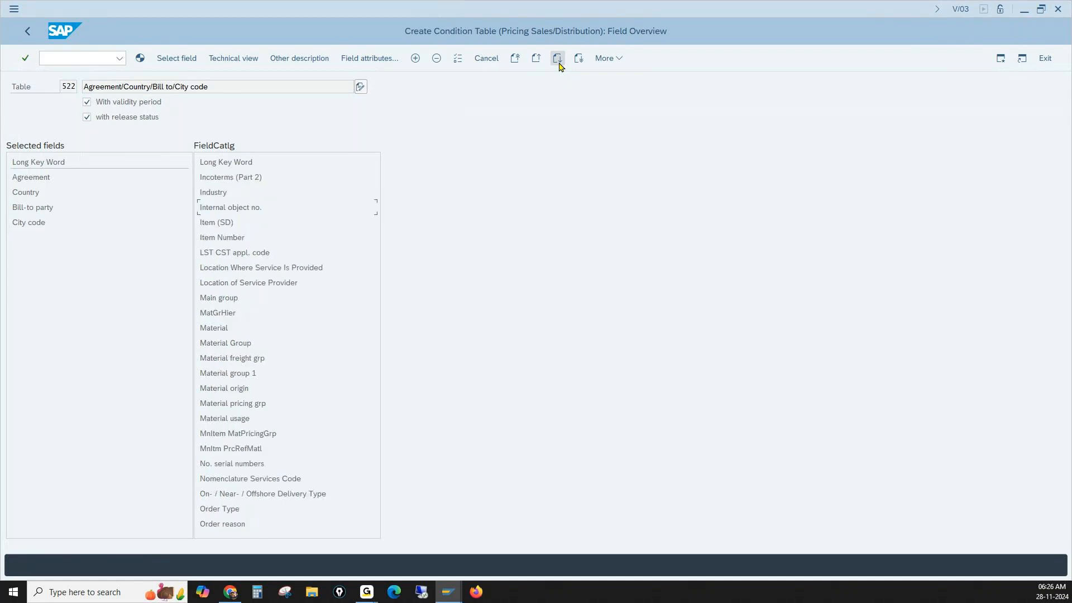
click(537, 60)
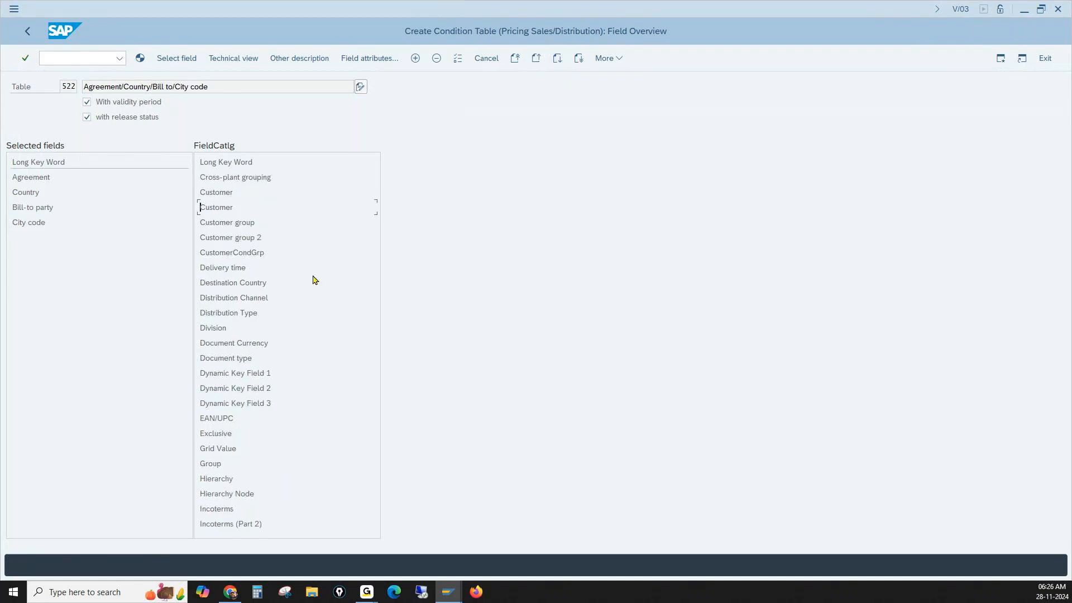
click(557, 59)
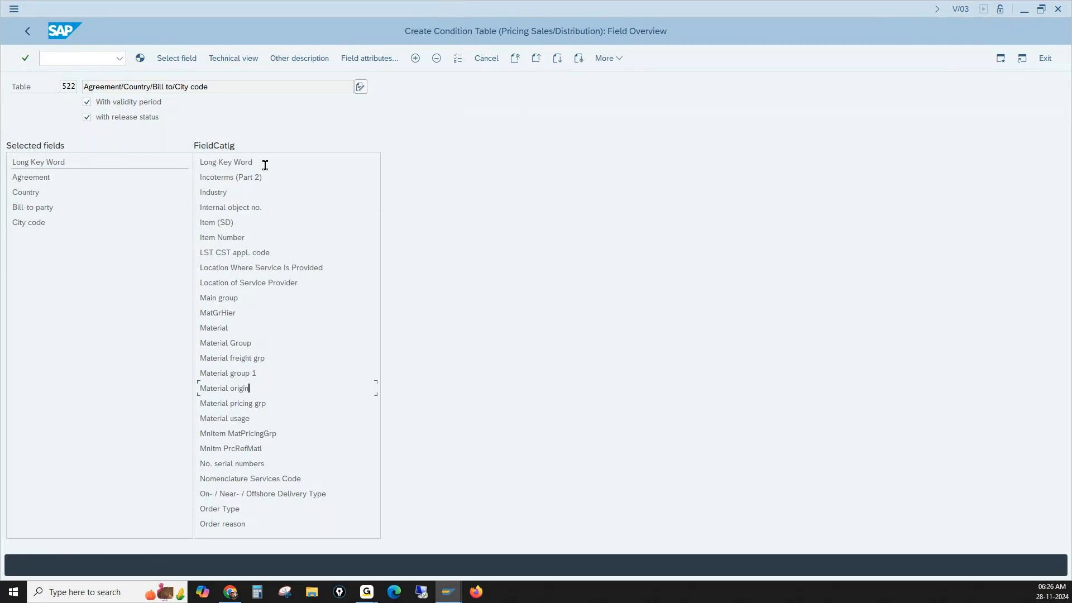
- Open a new session with the pricing field catalog maintenance transaction OV24 and accept the cross-client notice
click(999, 60)
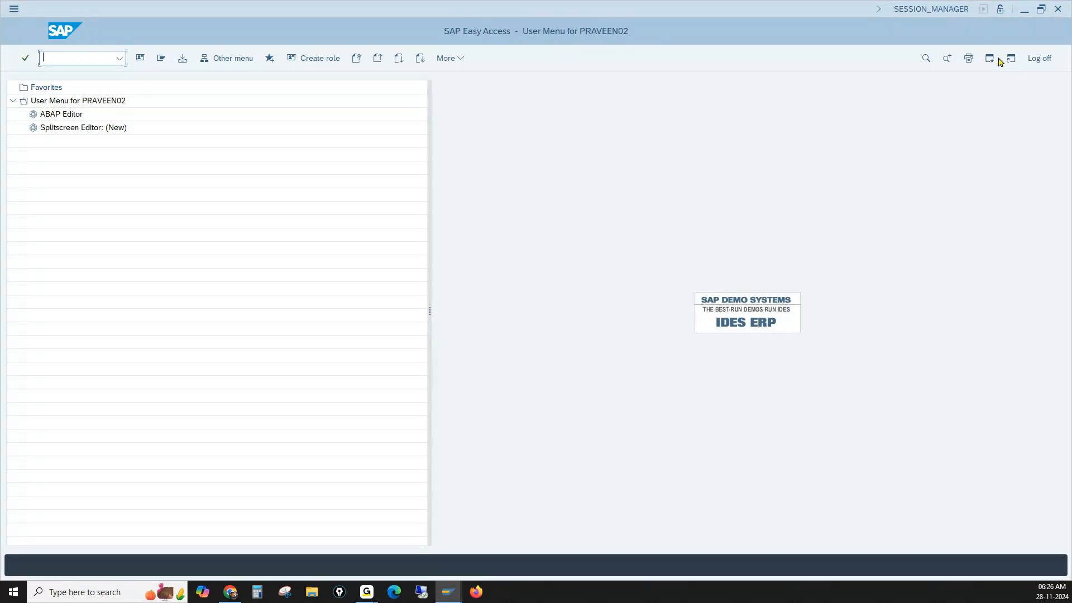
text(ov24)
key(Return)
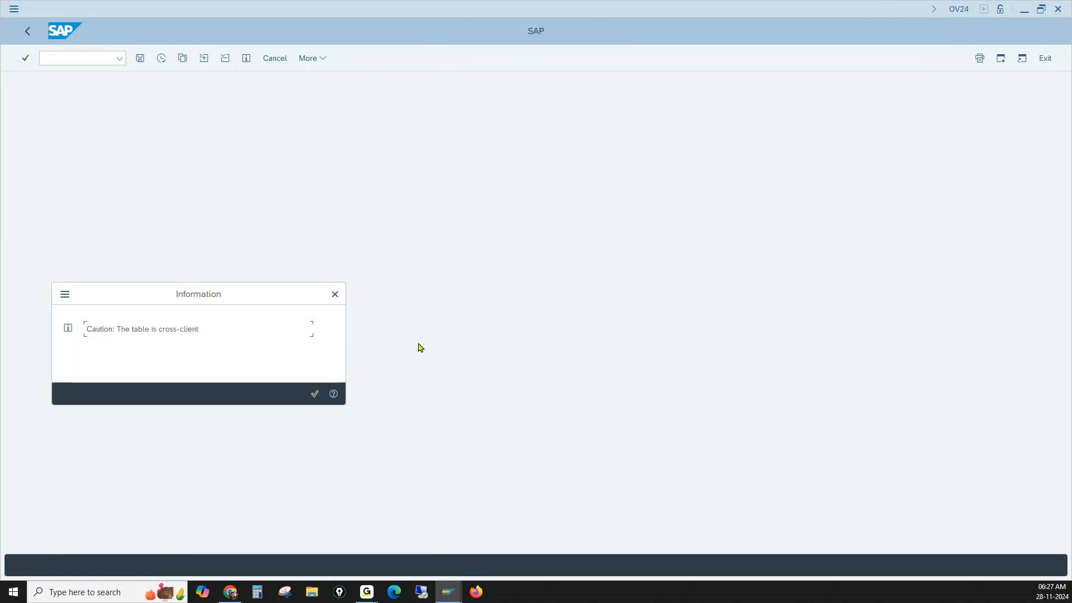
click(127, 330)
drag(126, 332, 172, 330)
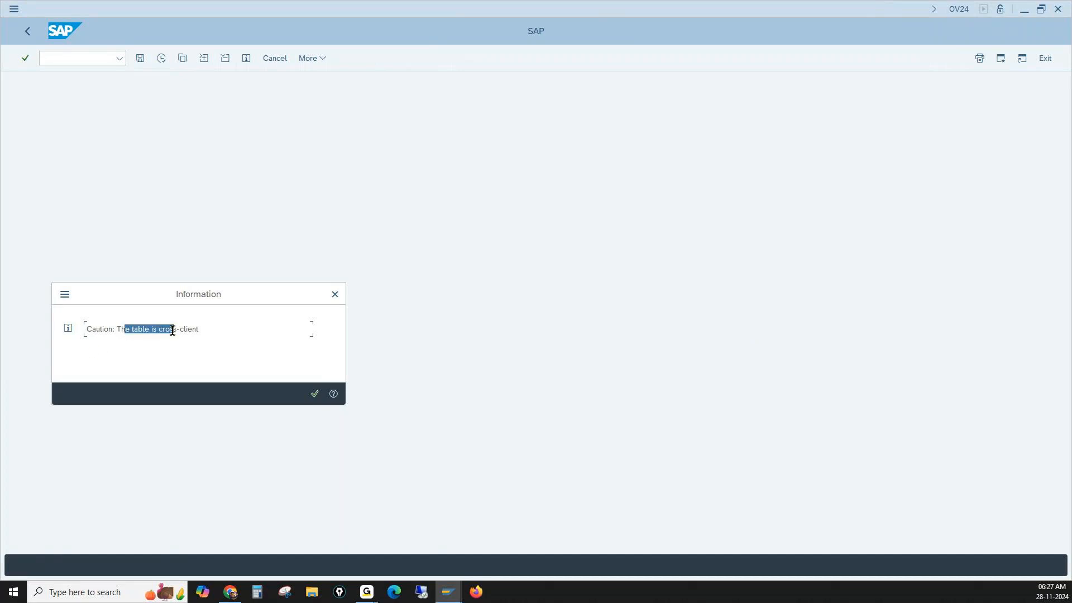
click(314, 394)
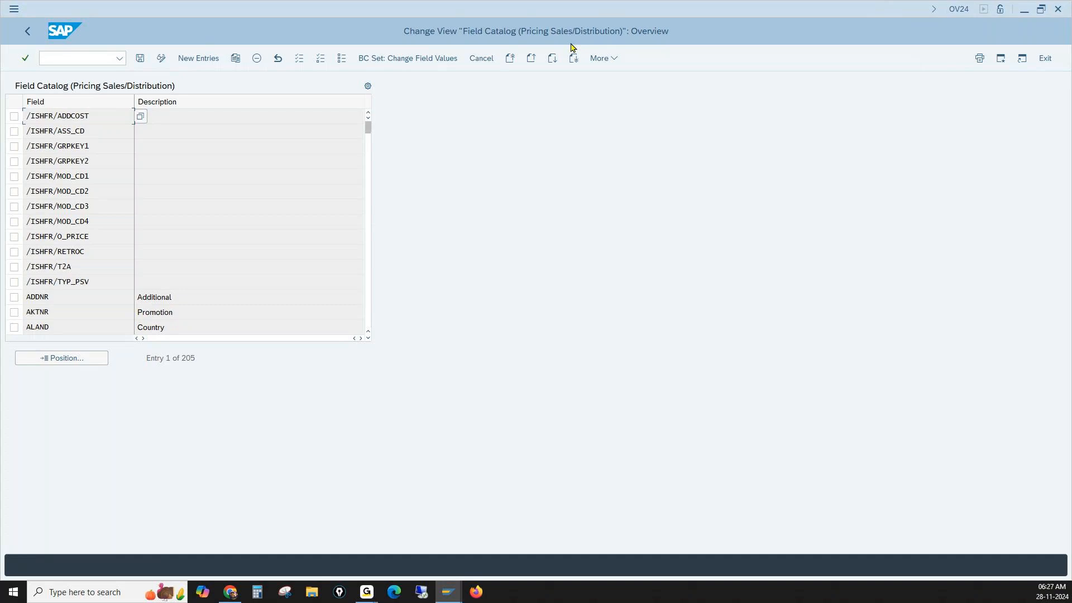
- Look up the field KUKLA in the Pricing Sales/Distribution field catalog
scroll(167, 234, down, 1)
scroll(166, 235, down, 8)
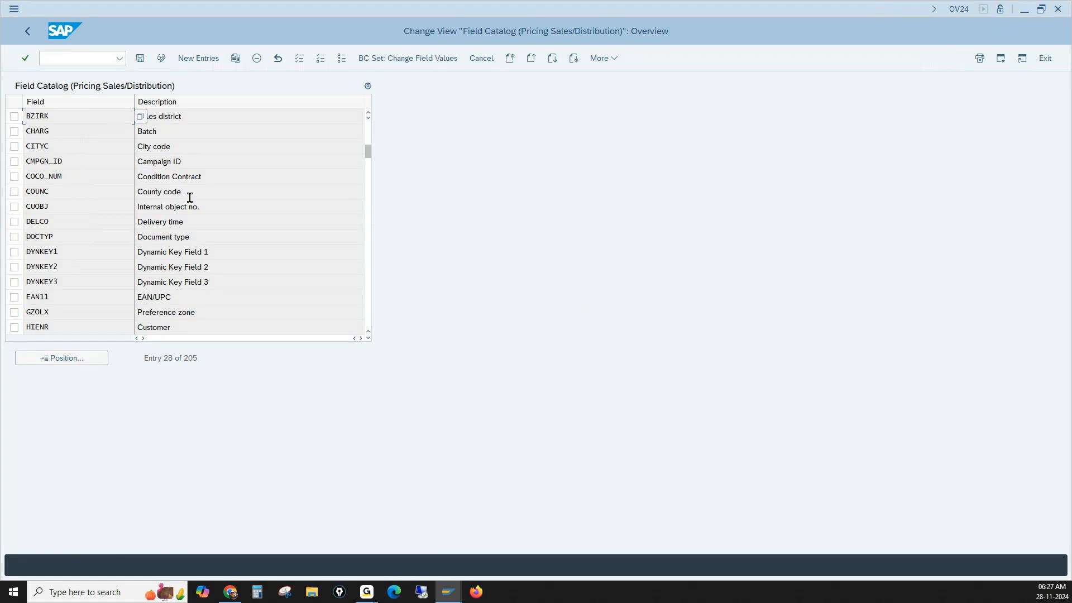
click(78, 362)
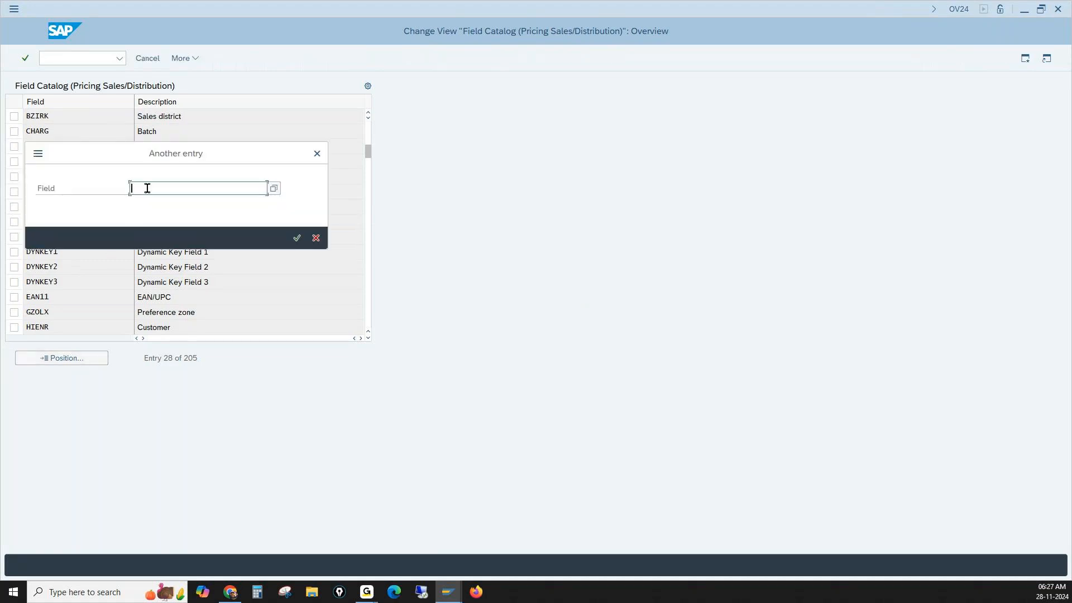
text(kukla)
key(Return)
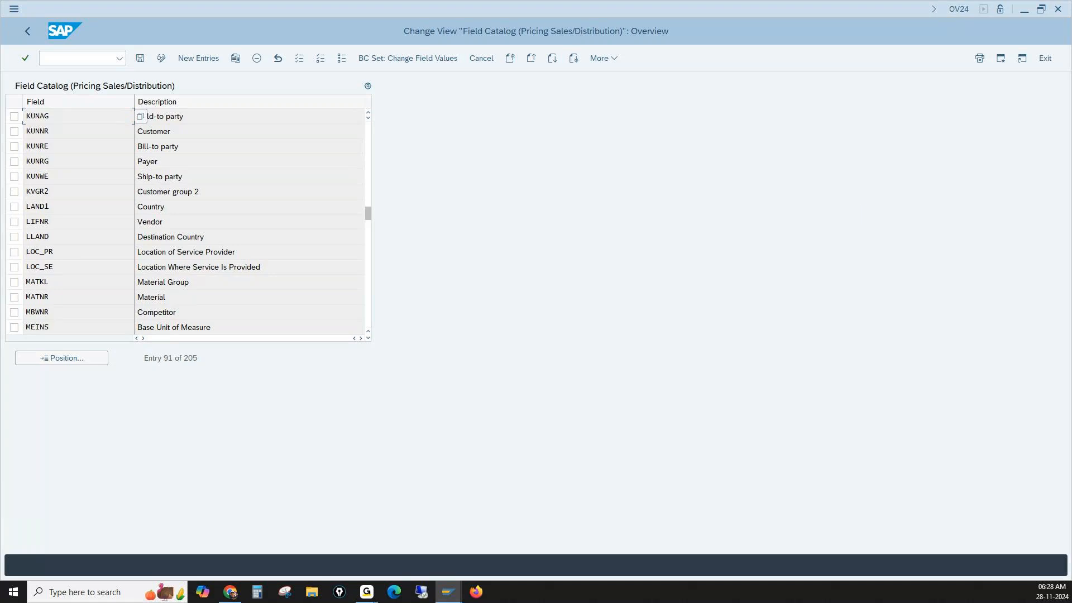
- Try to add KUKLA as a new entry in the Pricing Sales/Distribution field catalog
key(alt+Tab)
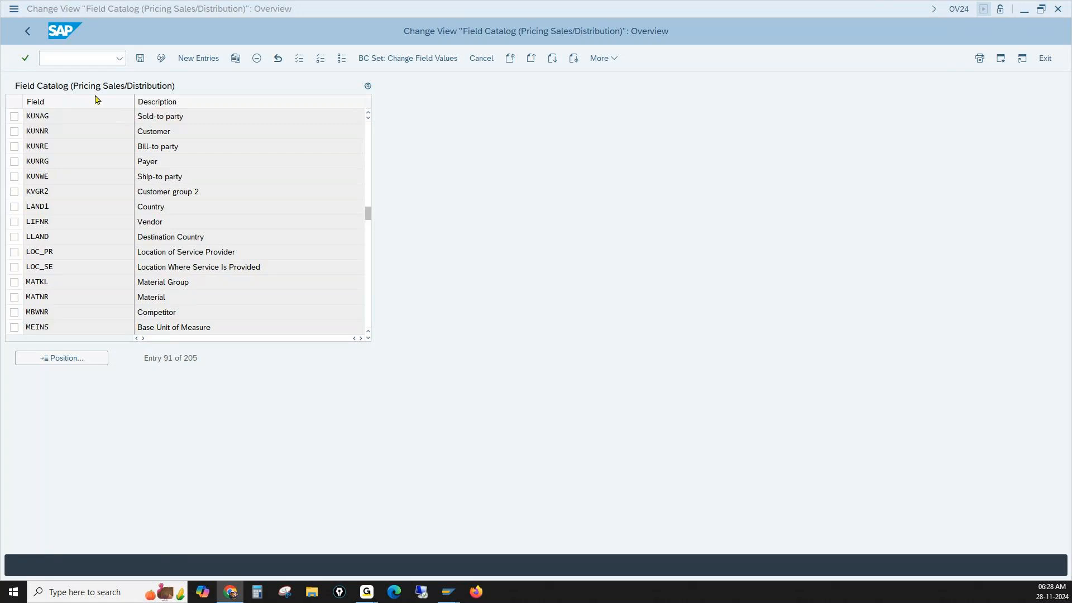
click(189, 59)
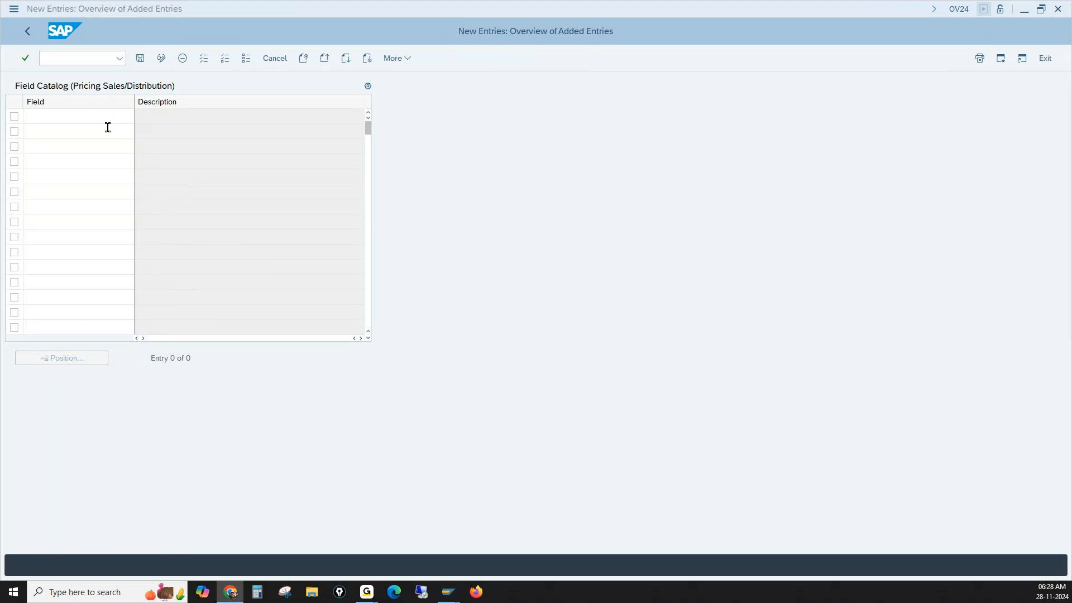
click(101, 121)
text(k)
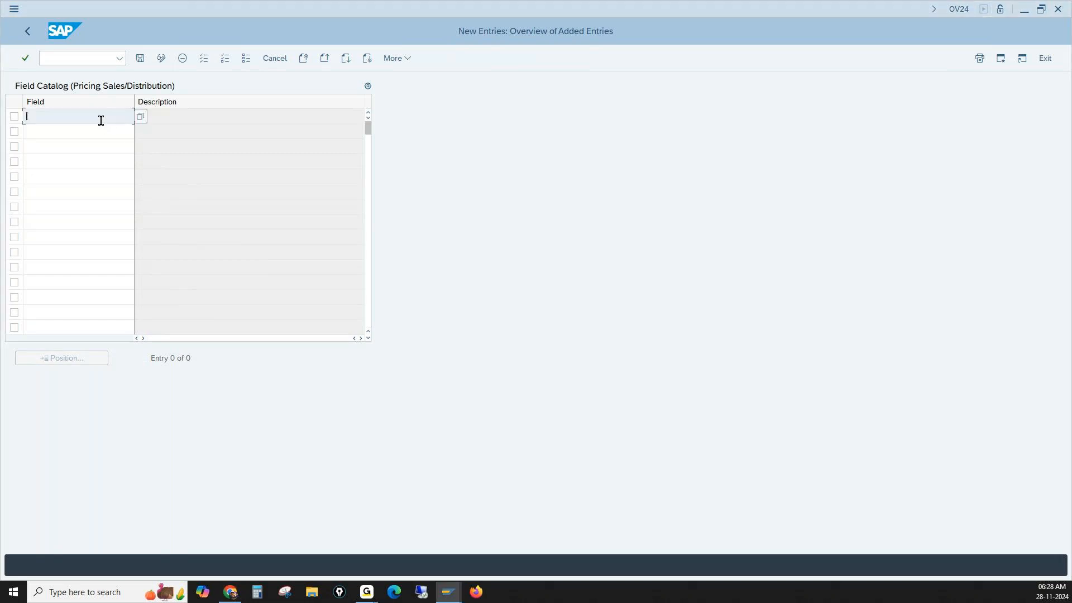
click(101, 128)
key(Return)
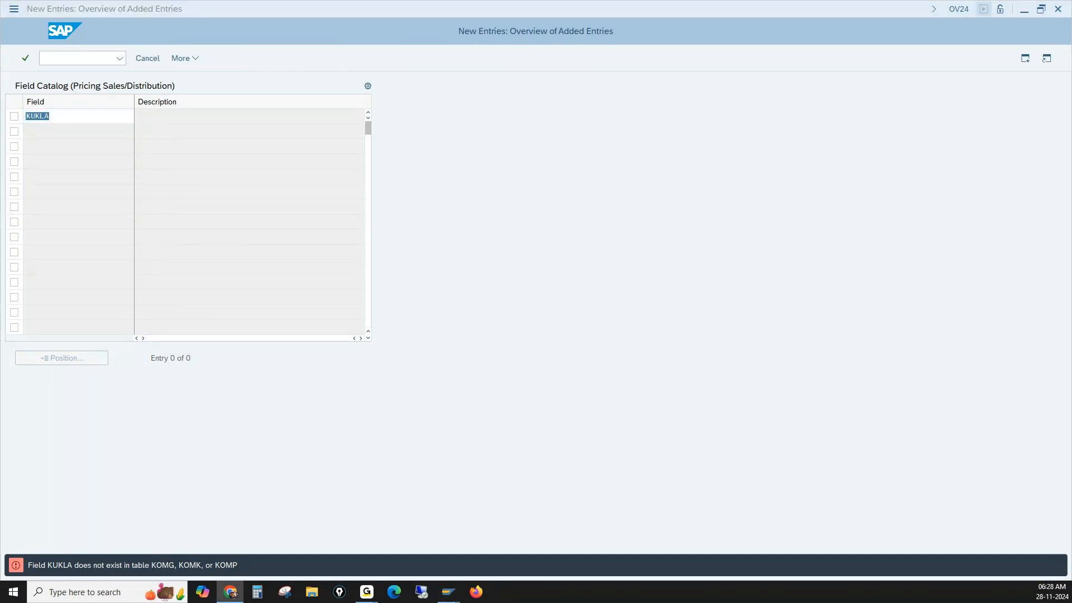
click(885, 316)
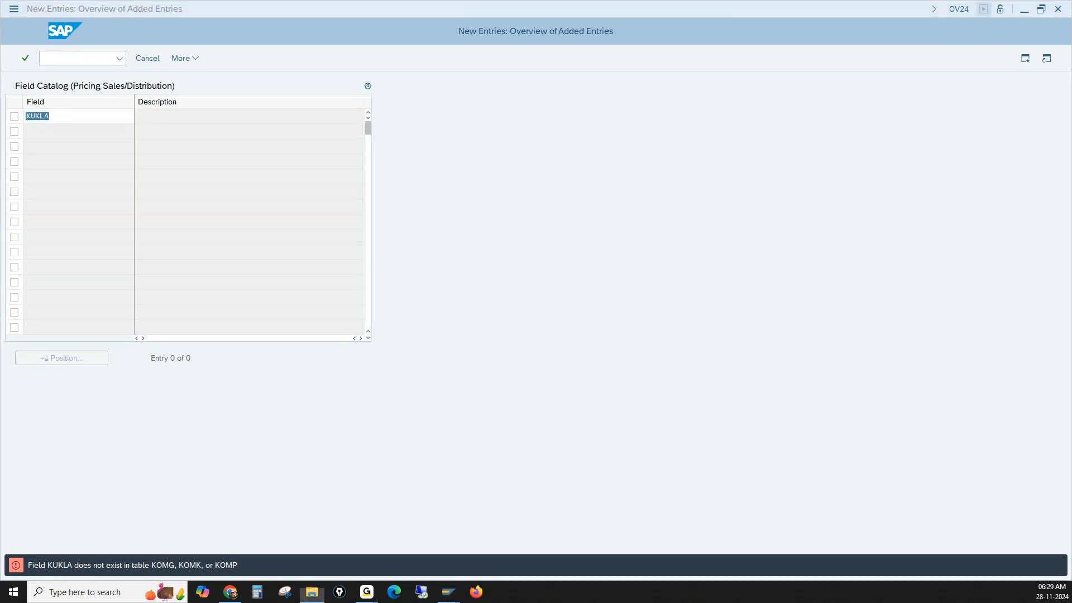
- Switch to File Explorer and browse the SAPSD folder inside the Docs folder of SD Docs
drag(0, 60, 319, 1)
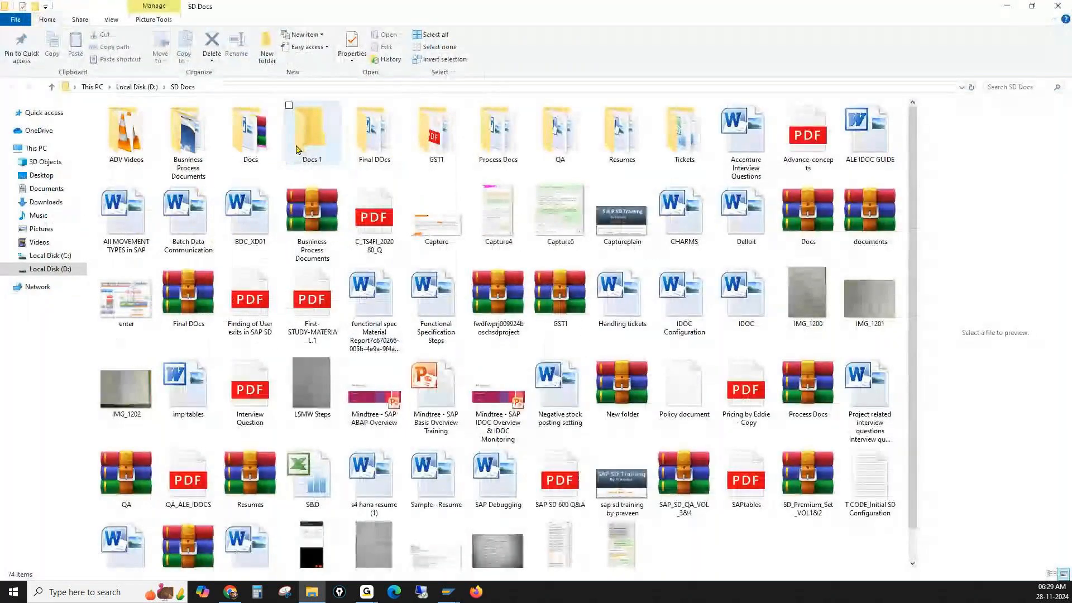
click(250, 155)
double_click(250, 155)
click(322, 159)
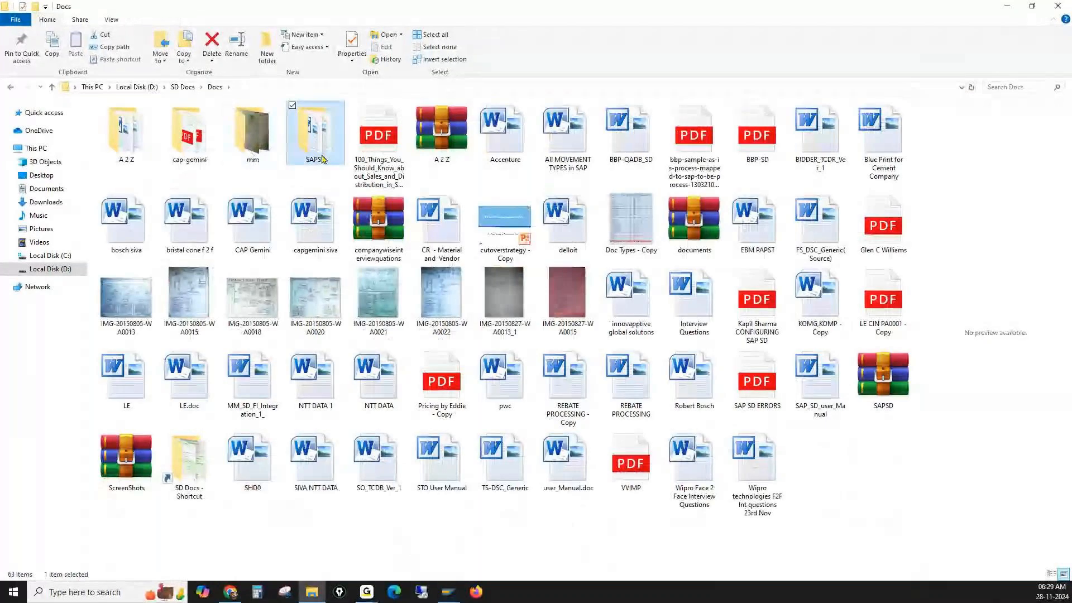
double_click(327, 130)
click(160, 125)
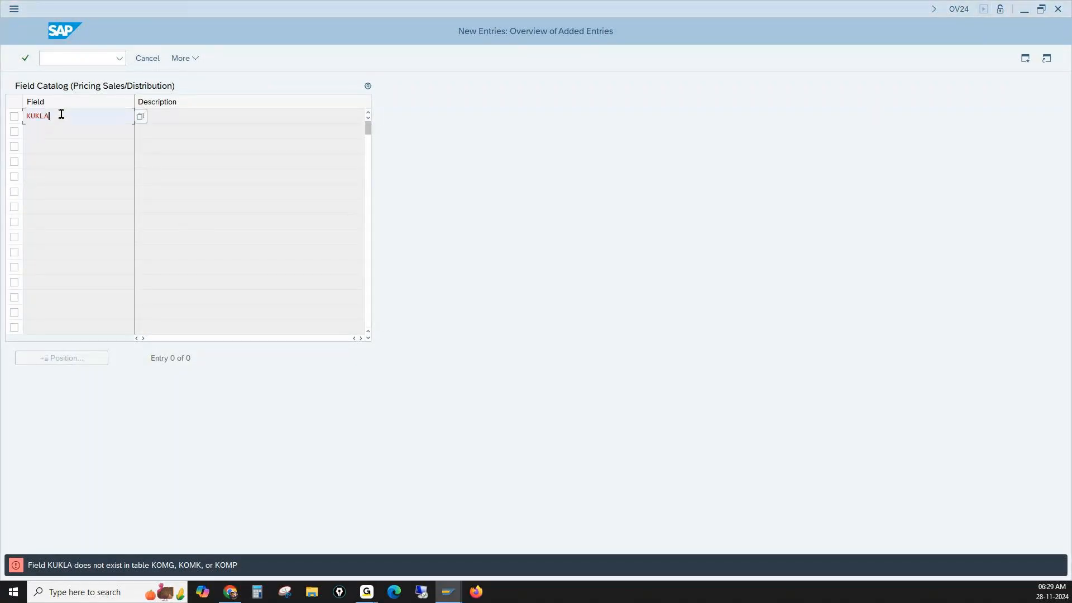
- Clear KUKLA from the new field catalog row in SAP and return to the session creating condition table 522
key(BackSpace)
key(Return)
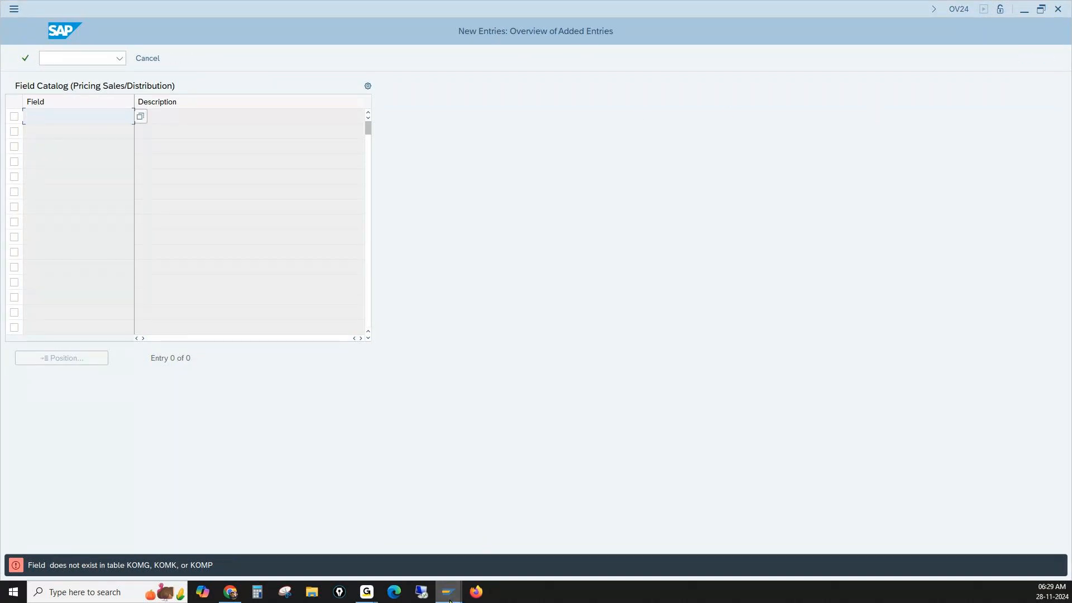
mouse_move(448, 591)
click(447, 567)
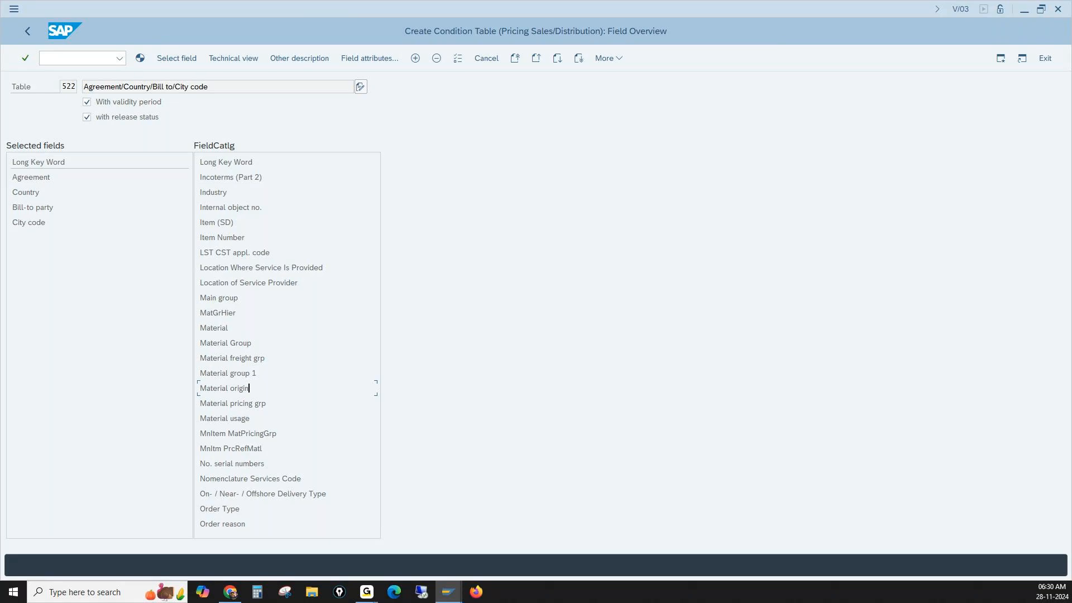
- Delete Agreement, Country, Bill-to party and City code from the selected fields of table 522
click(51, 178)
click(436, 58)
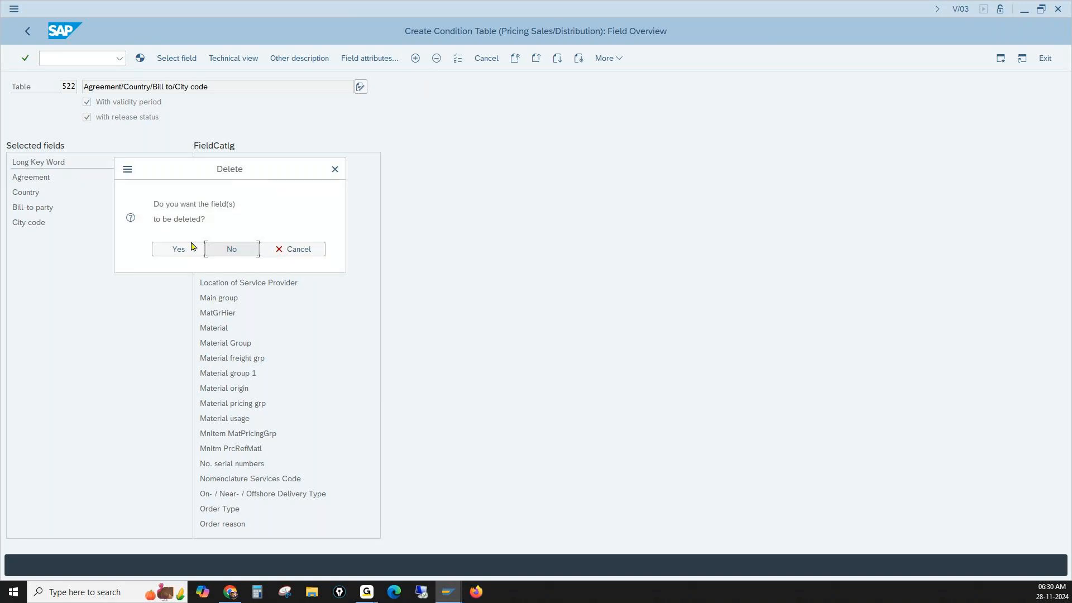
click(192, 246)
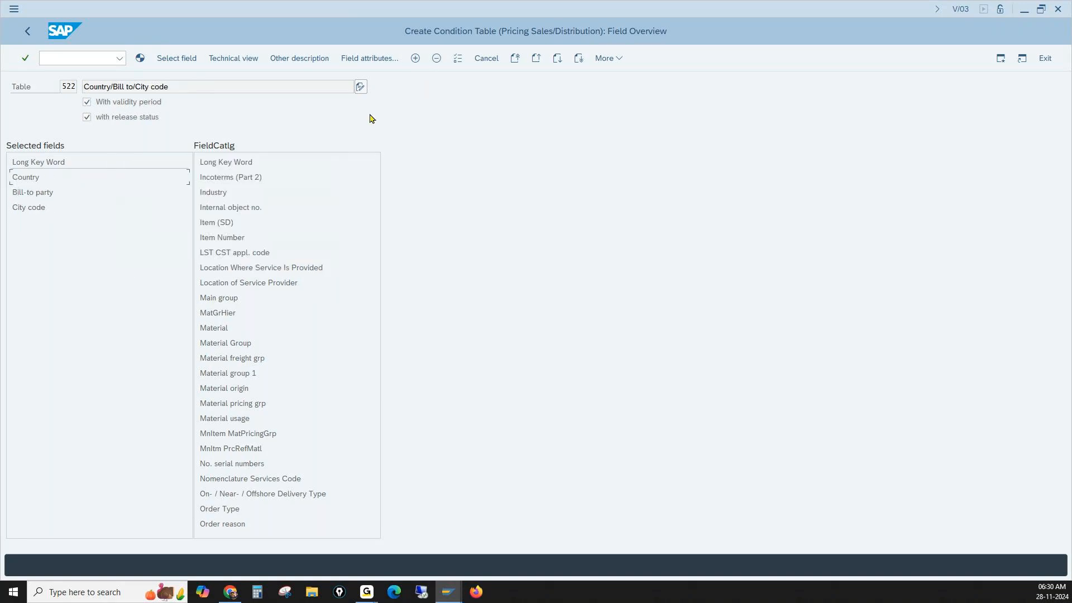
click(437, 58)
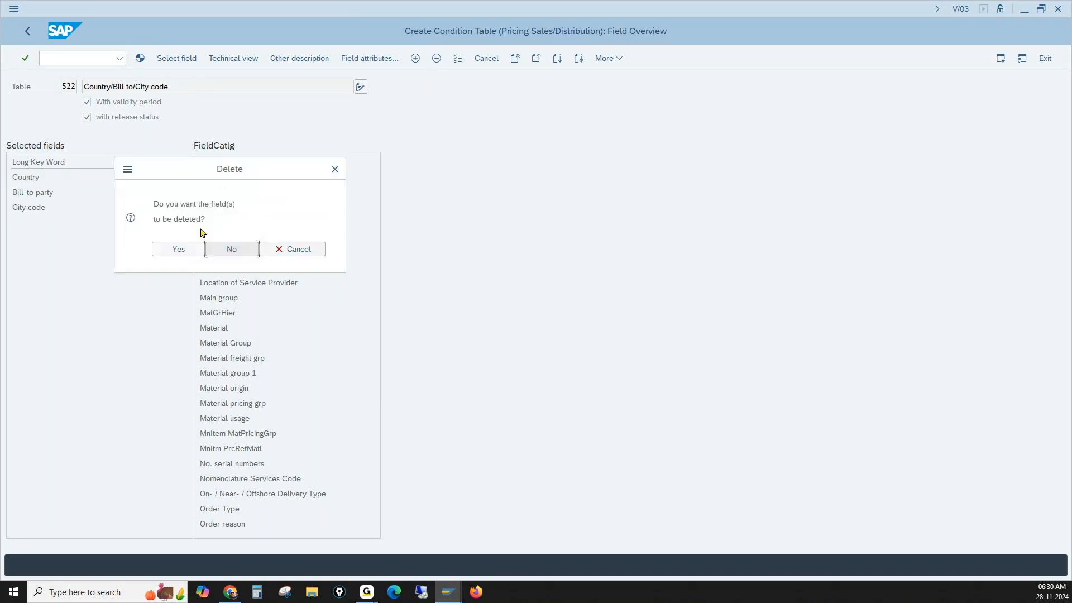
click(179, 248)
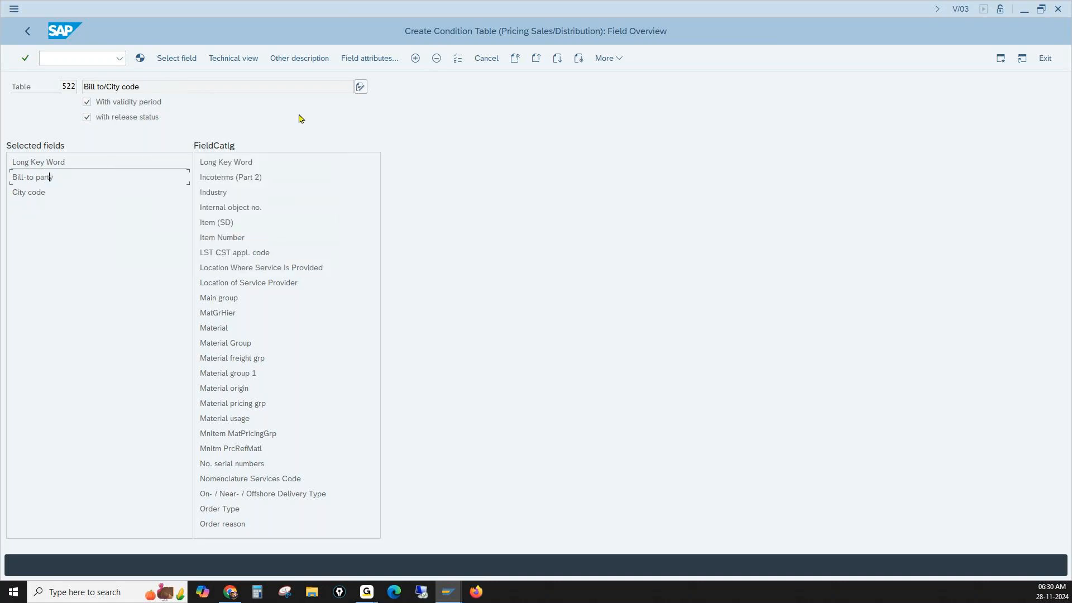
click(436, 58)
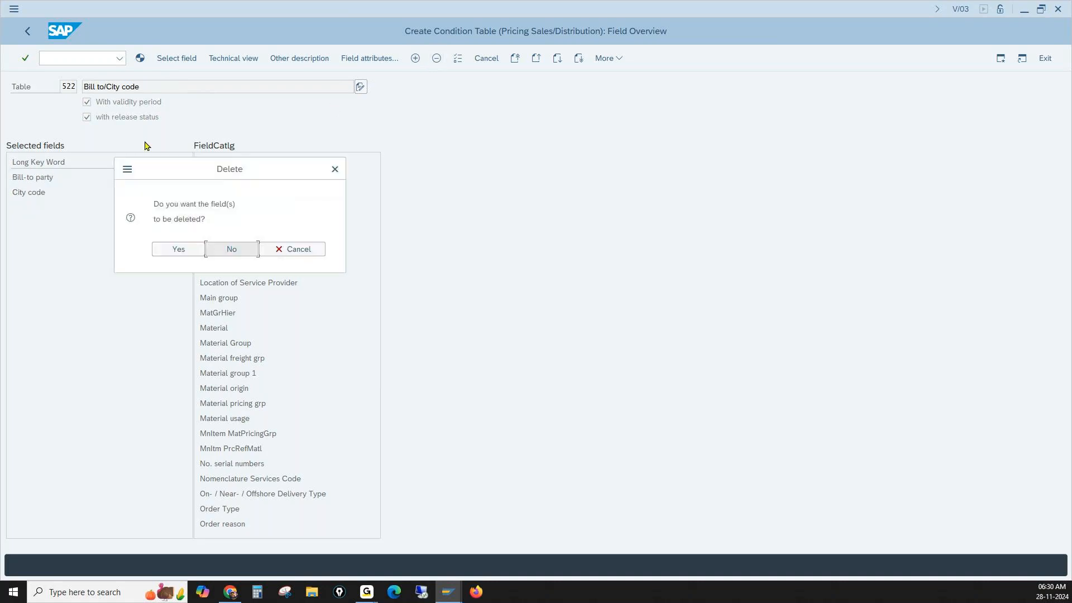
click(179, 248)
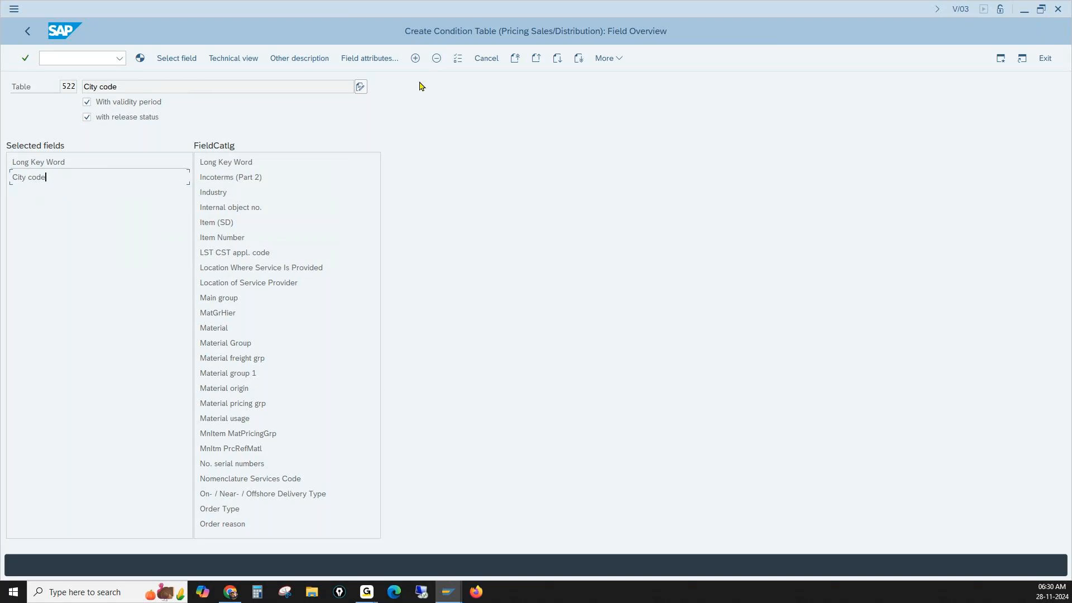
click(436, 58)
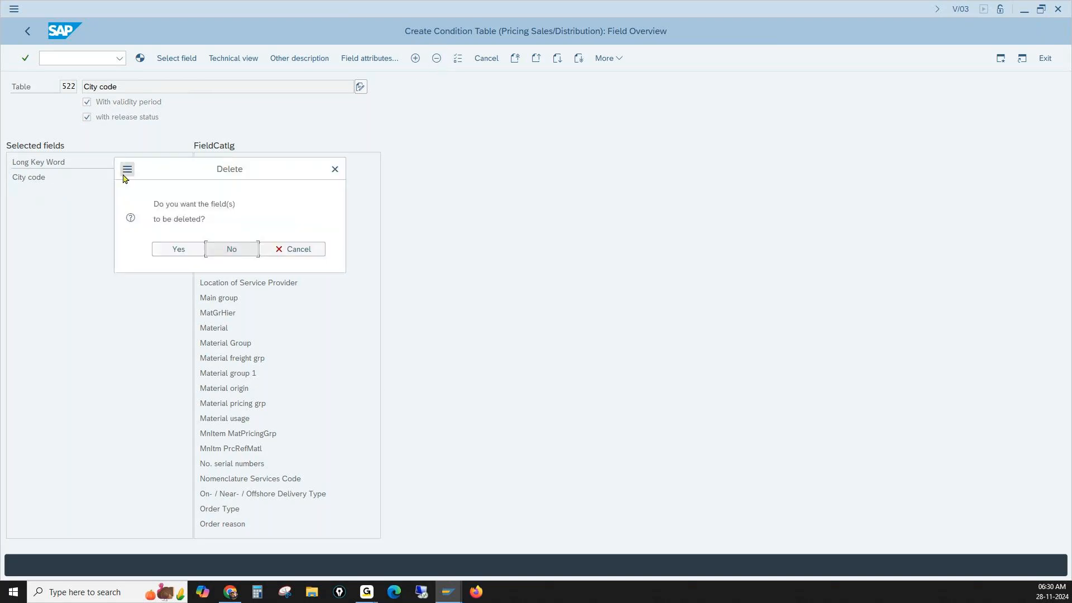
click(176, 249)
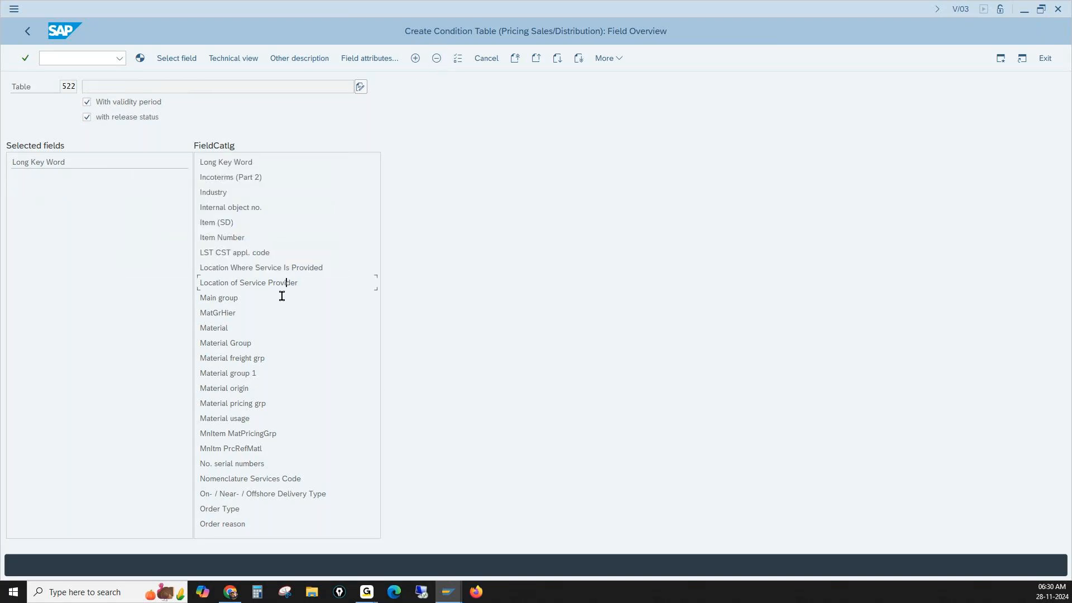
- Find the two Customer entries in the field catalog and examine the field attributes of the first one
click(515, 58)
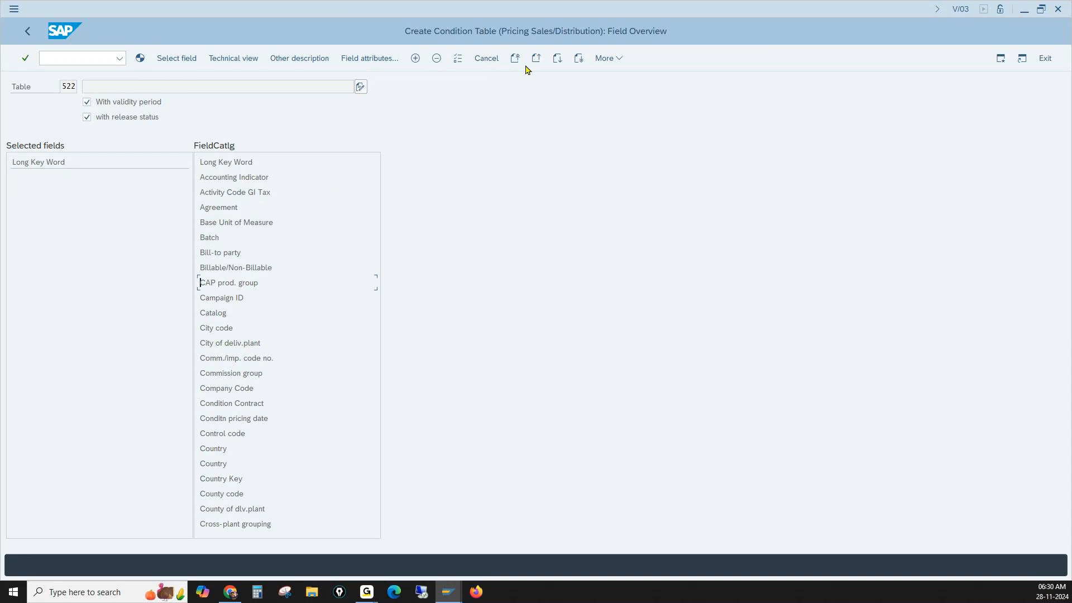
click(557, 58)
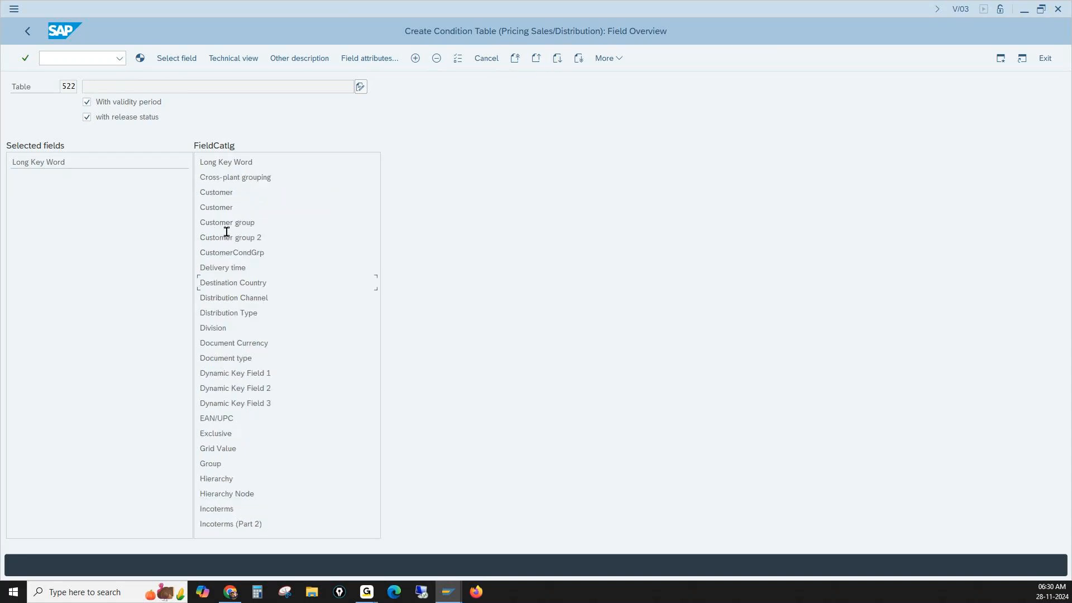
click(247, 206)
drag(207, 192, 235, 207)
key(alt+Tab)
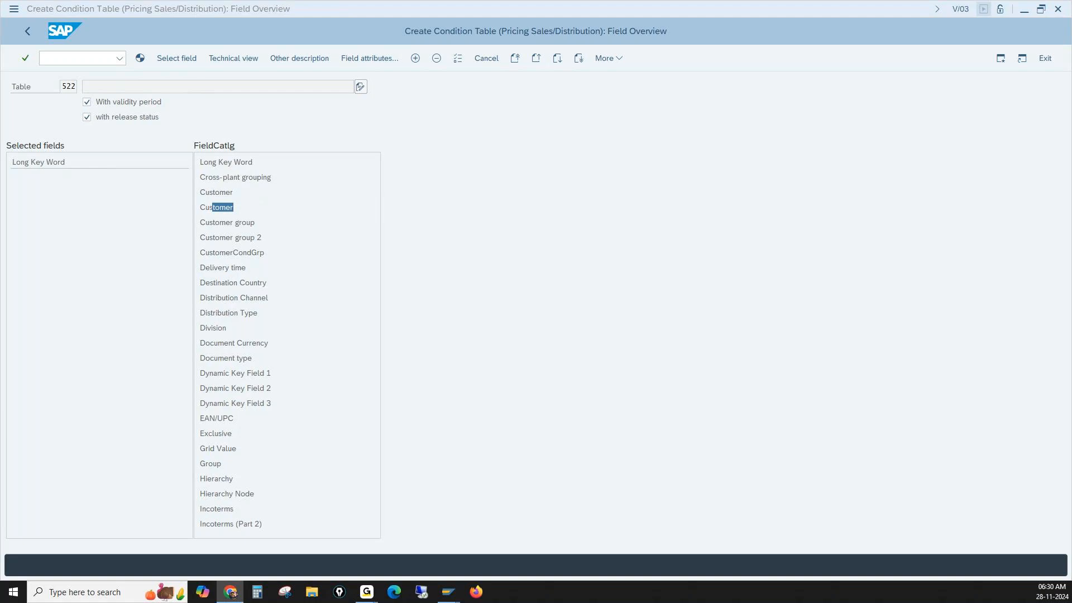
click(229, 196)
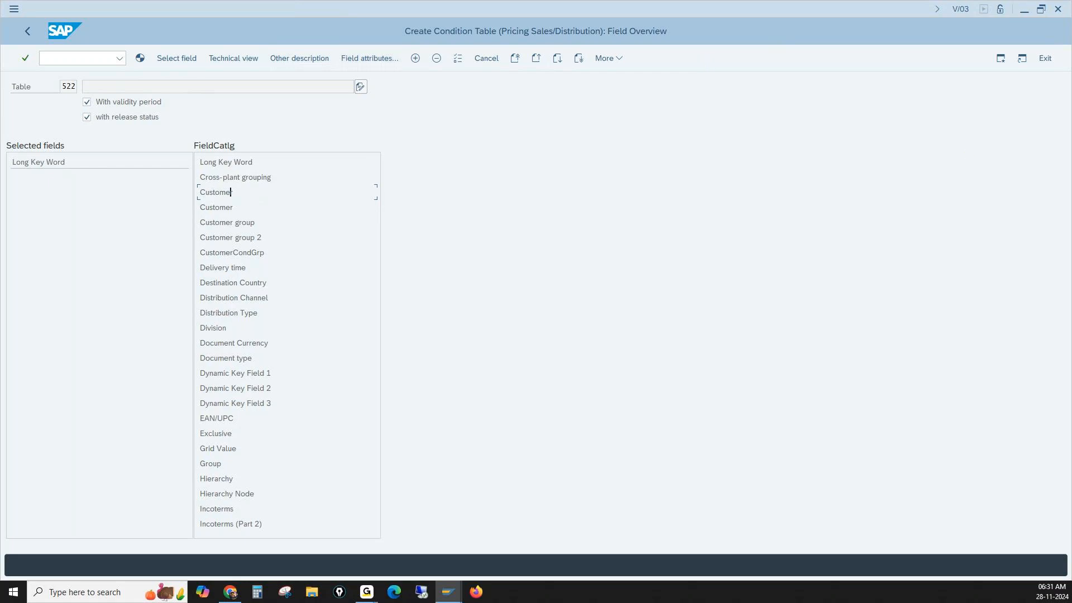
key(alt+Tab)
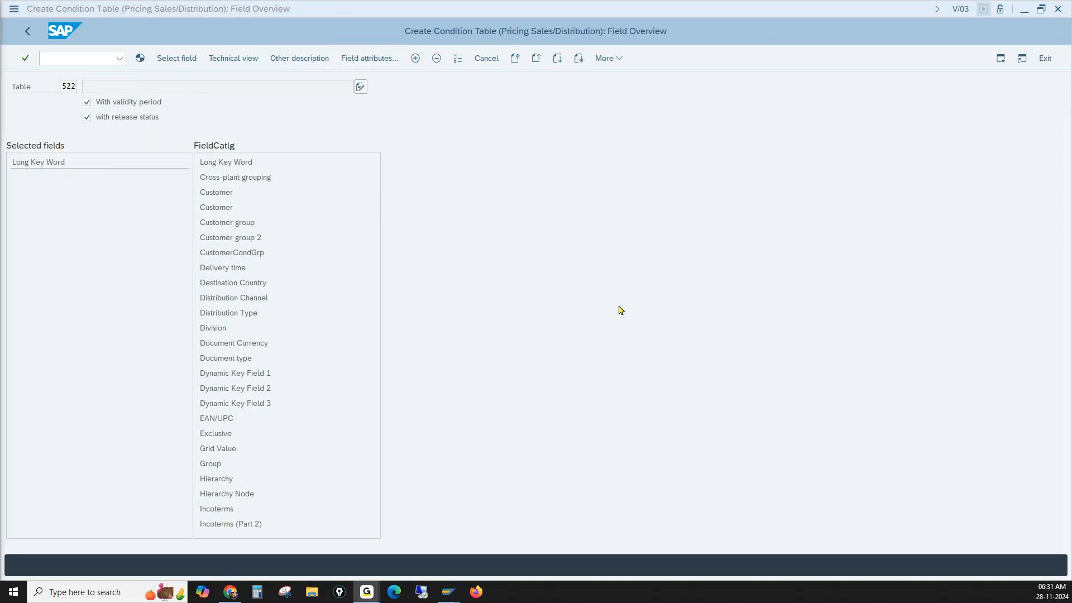
click(226, 193)
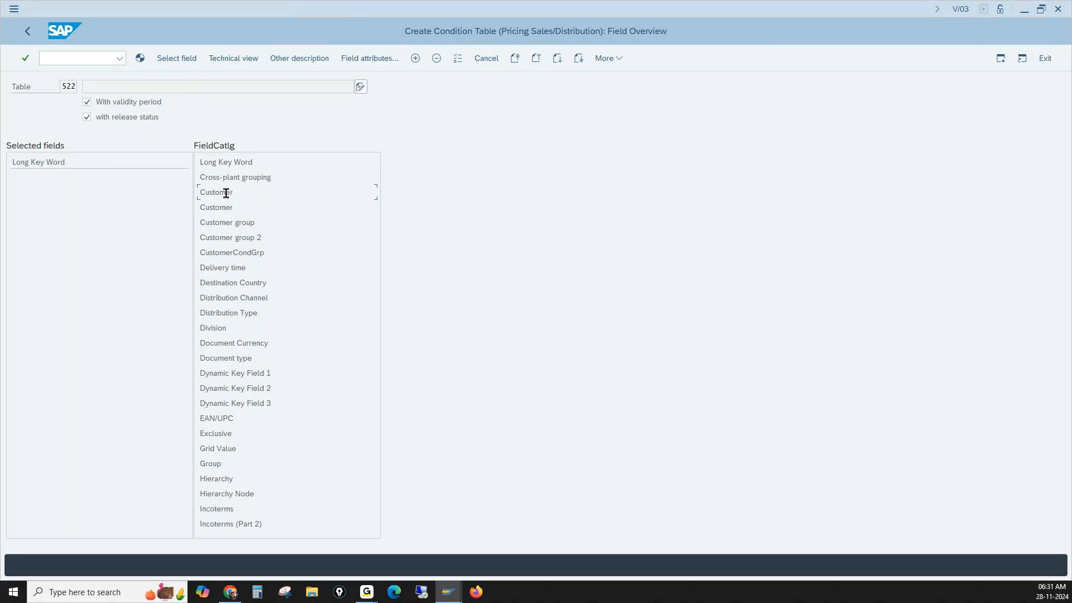
click(369, 58)
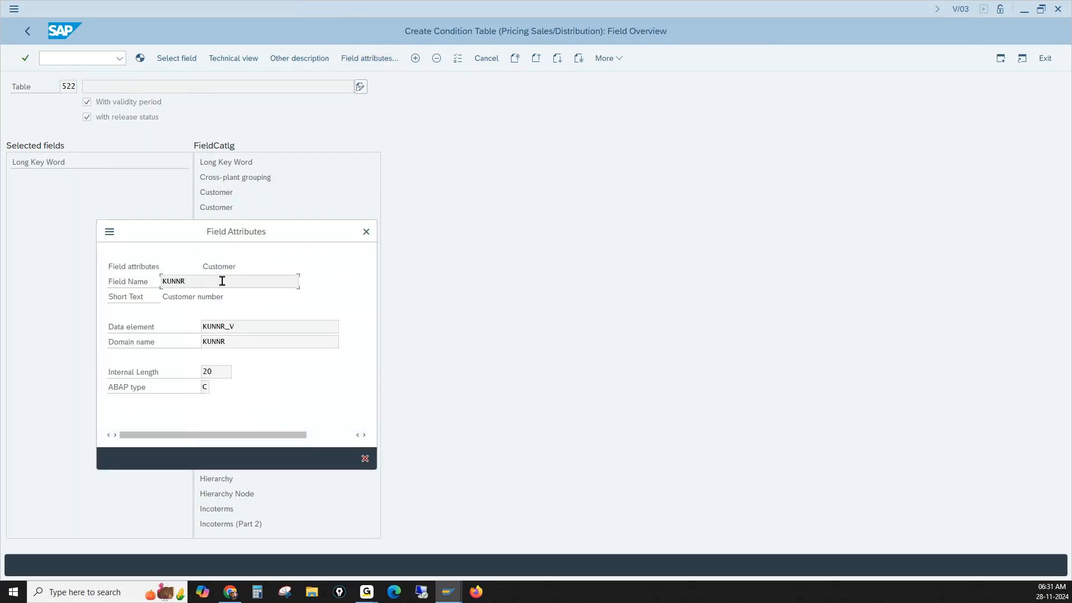
drag(234, 233, 557, 194)
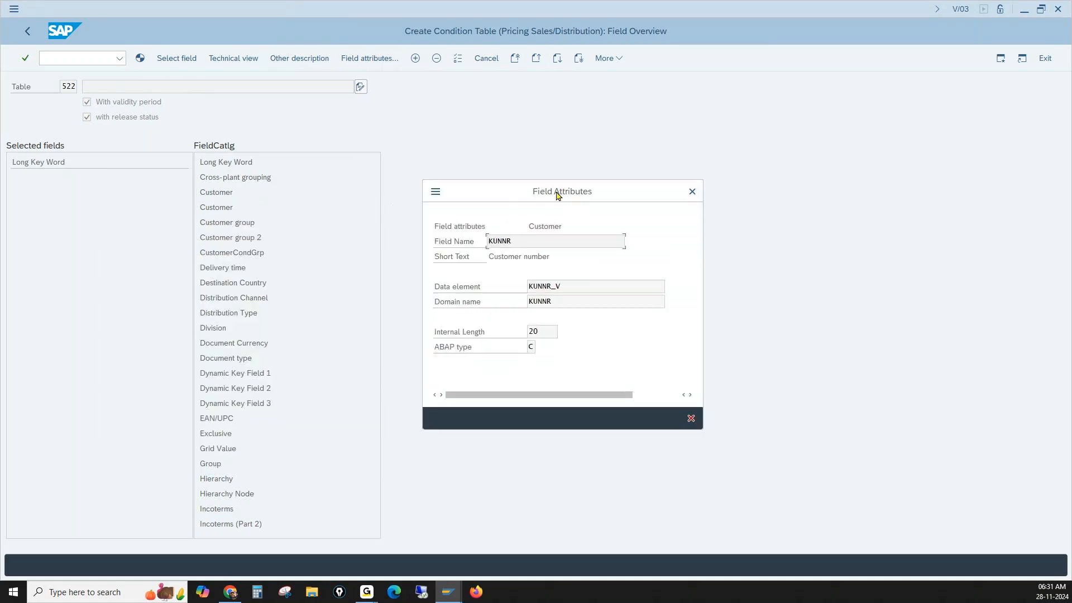
click(692, 192)
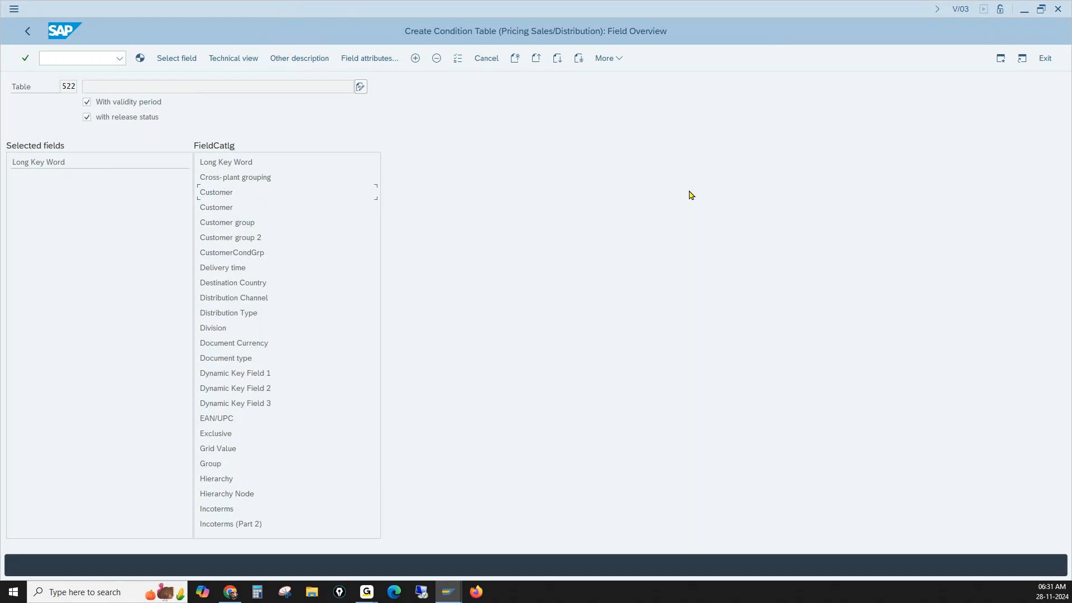
- Add the first Customer entry and Material from the field catalog to the selected fields of table 522
double_click(219, 191)
click(557, 59)
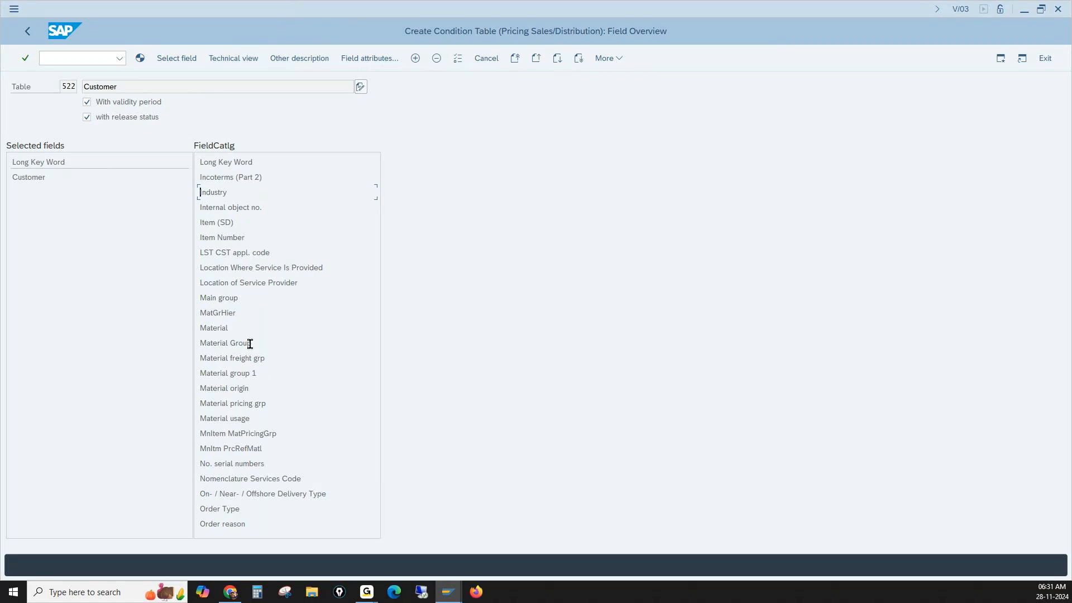
drag(235, 328, 170, 328)
double_click(209, 328)
drag(102, 87, 155, 87)
- Generate condition table 522 with the Customer/Material key, accepting the duplicate-definition warning and confirming the generation
click(143, 61)
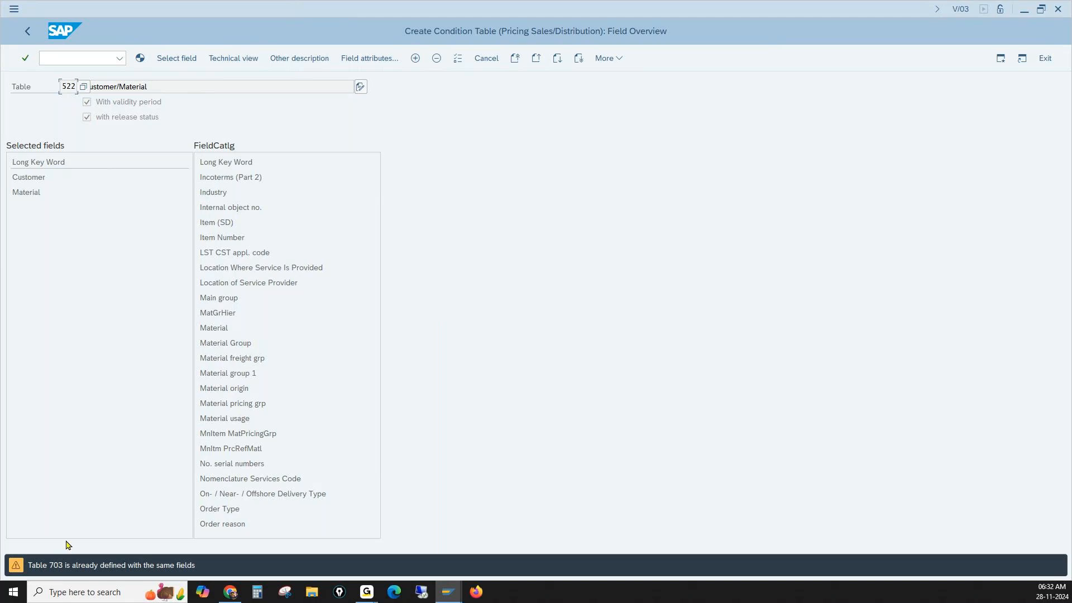
click(161, 85)
drag(153, 86, 64, 88)
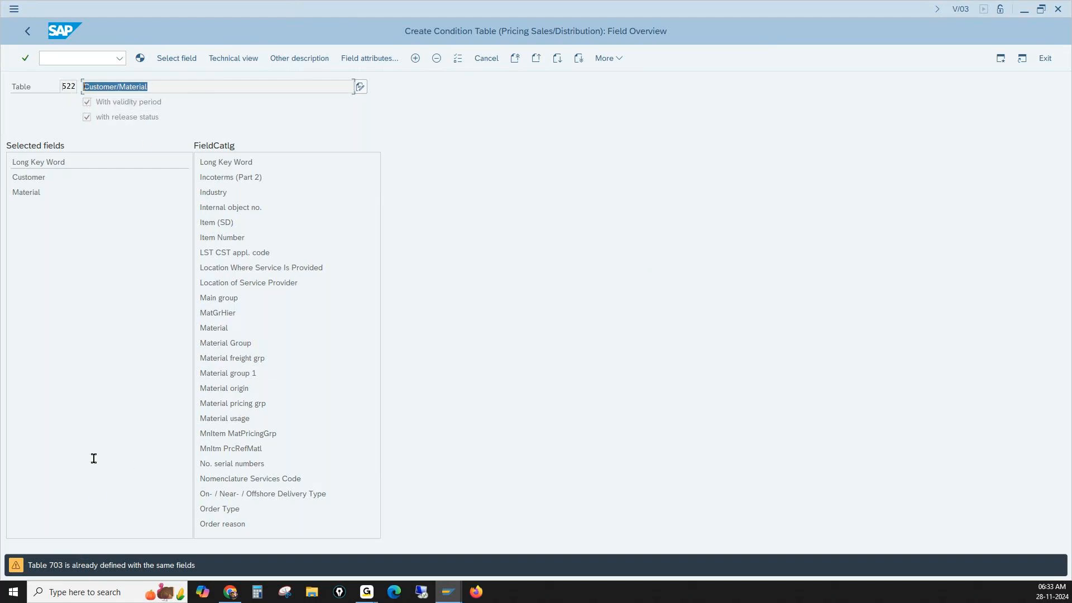
click(62, 87)
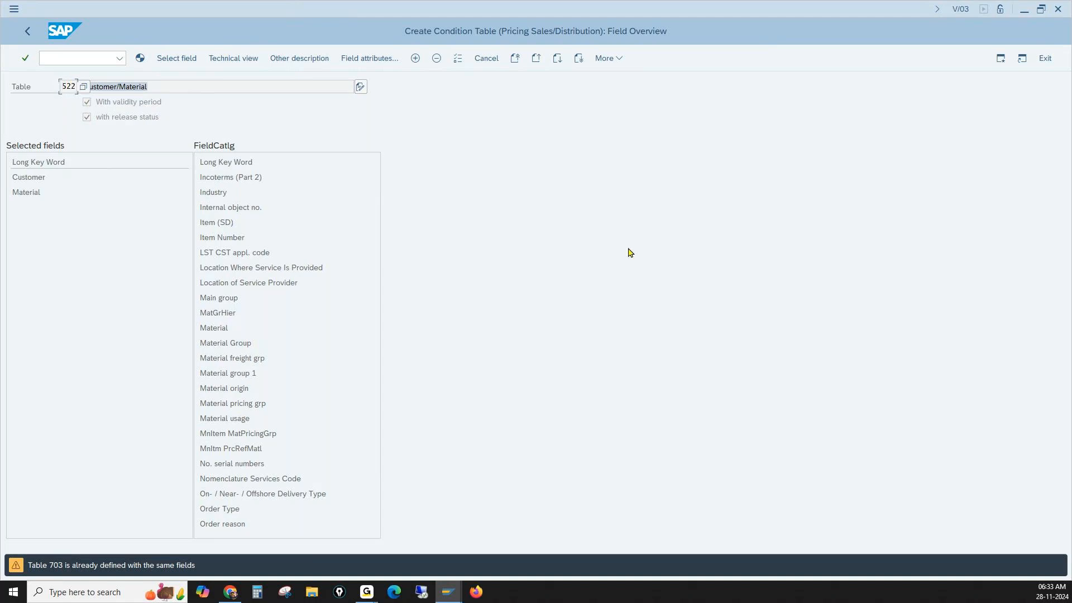
key(Return)
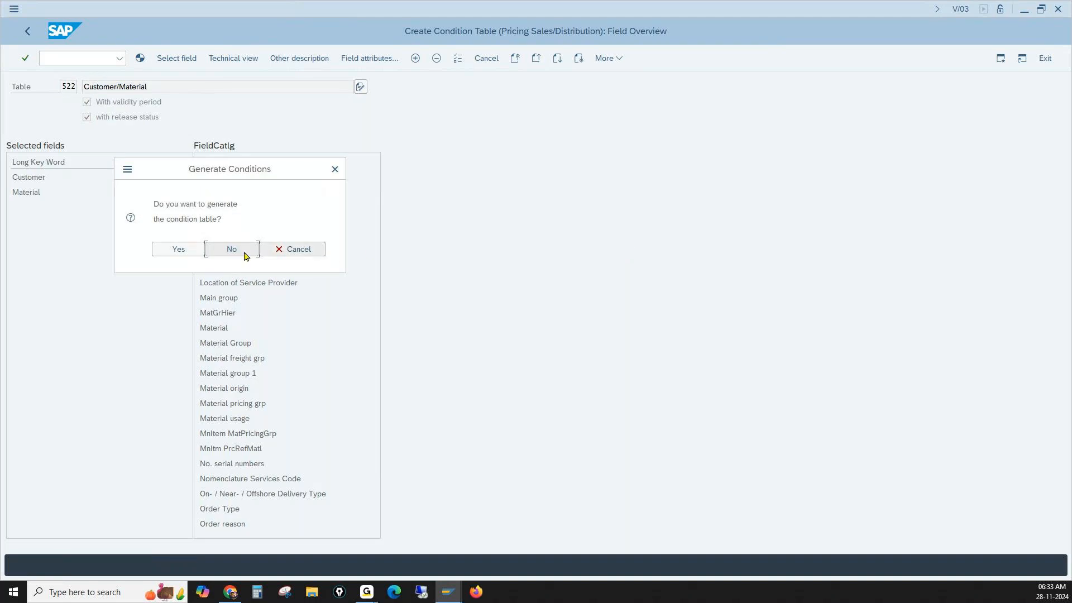
click(184, 255)
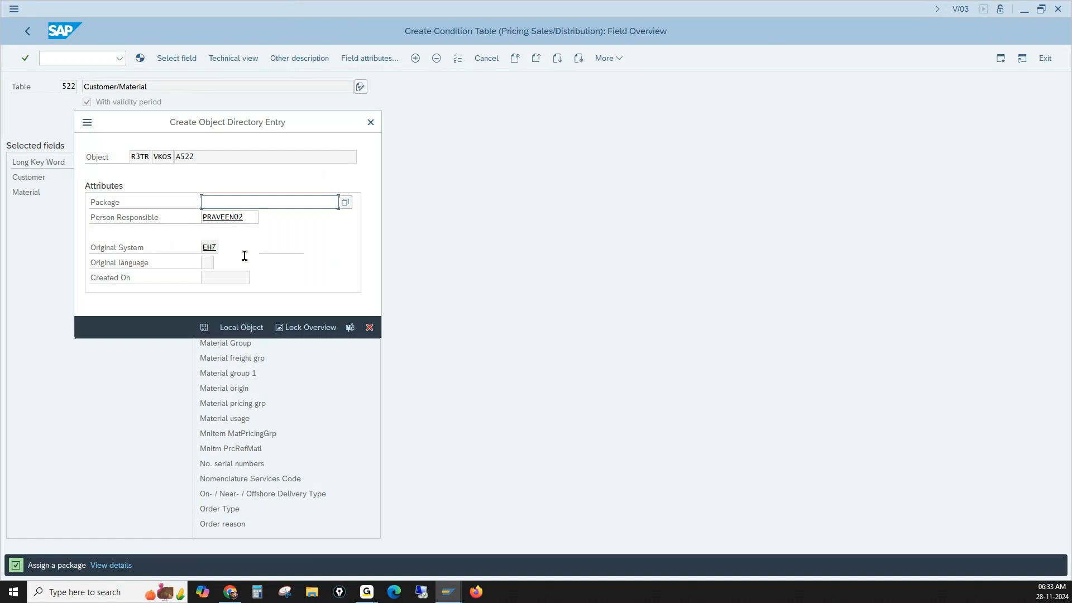
- Look at the package search criteria for the object directory entry of A522, leaving the package empty
click(116, 206)
click(346, 203)
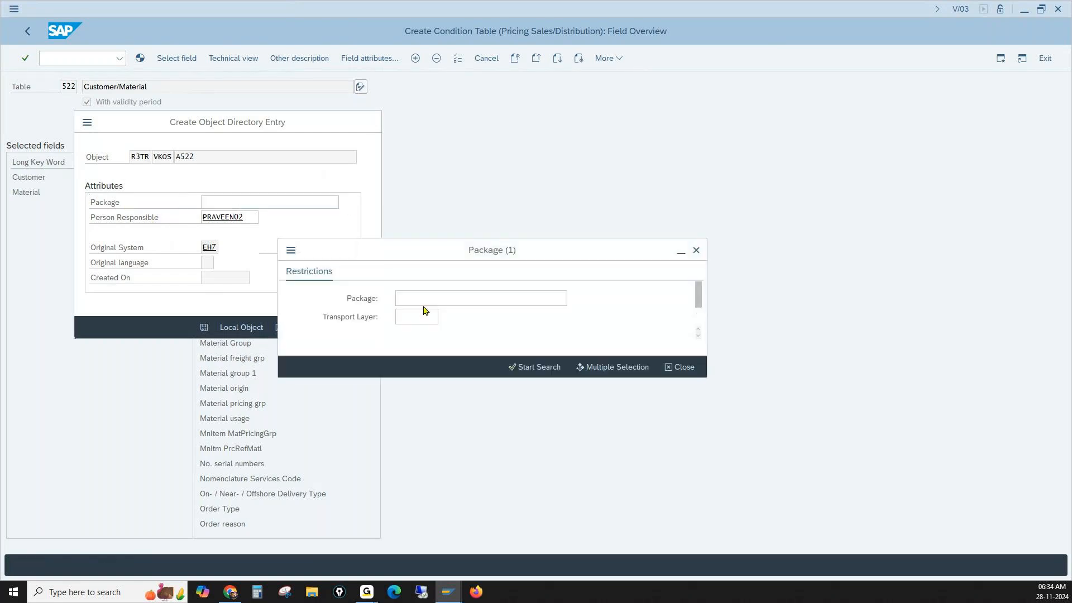
click(407, 298)
click(408, 316)
click(696, 251)
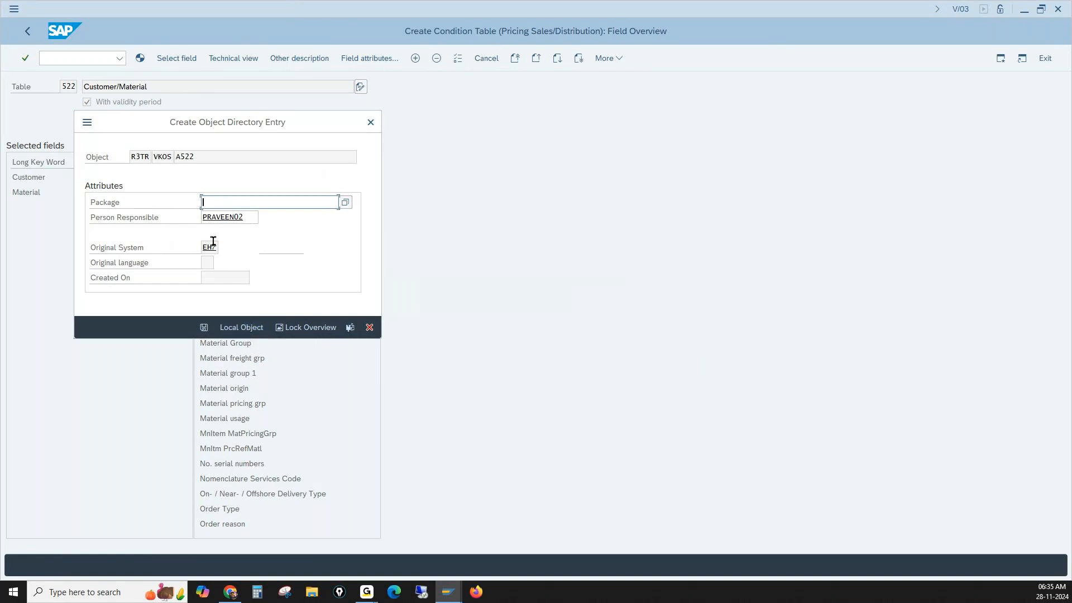
click(151, 202)
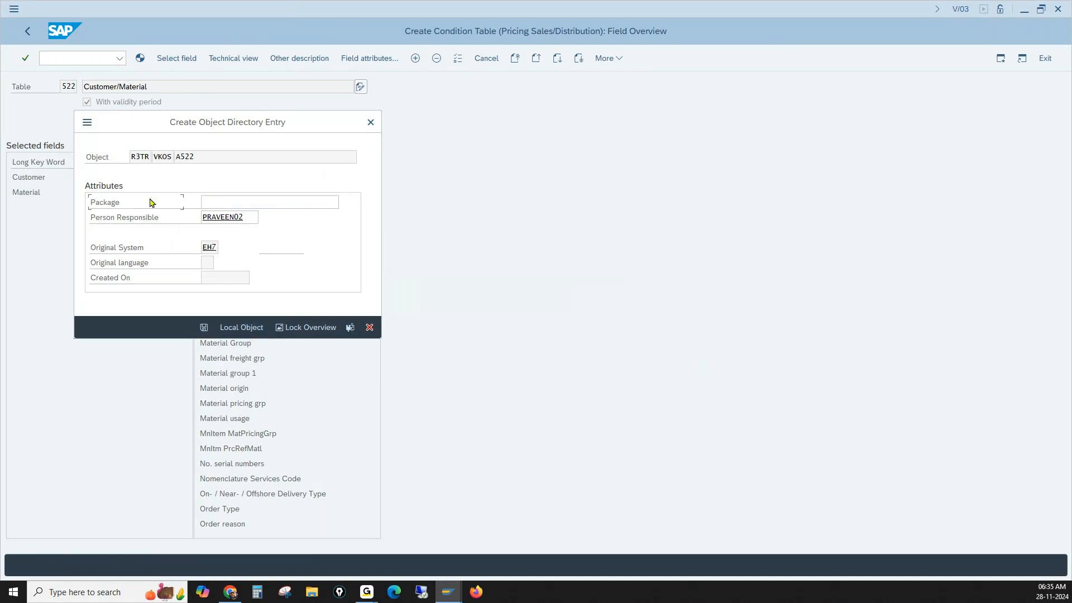
click(228, 205)
- Save condition table A522 as a local object and leave the generation log
click(241, 328)
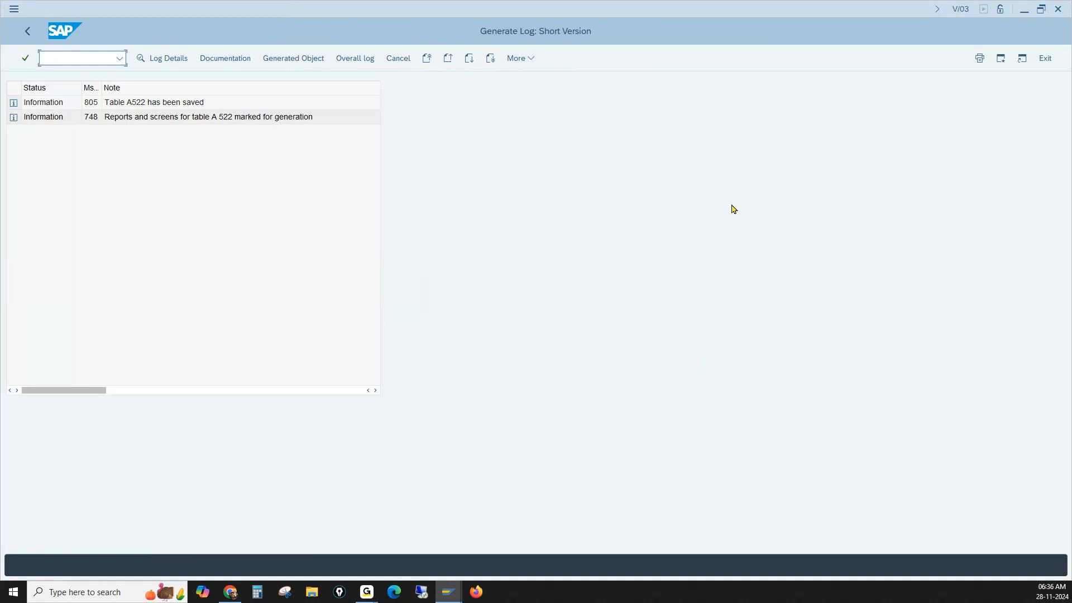
key(F3)
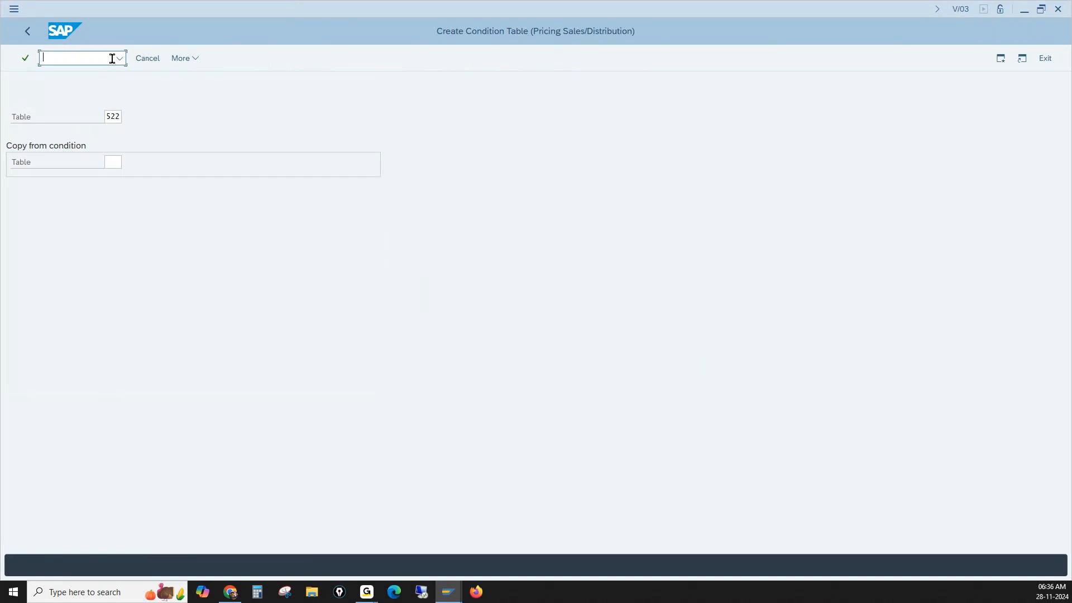
- Open access sequence maintenance with transaction V/07, accept the cross-client notice and position the list at PR
text(/nv/07)
key(Return)
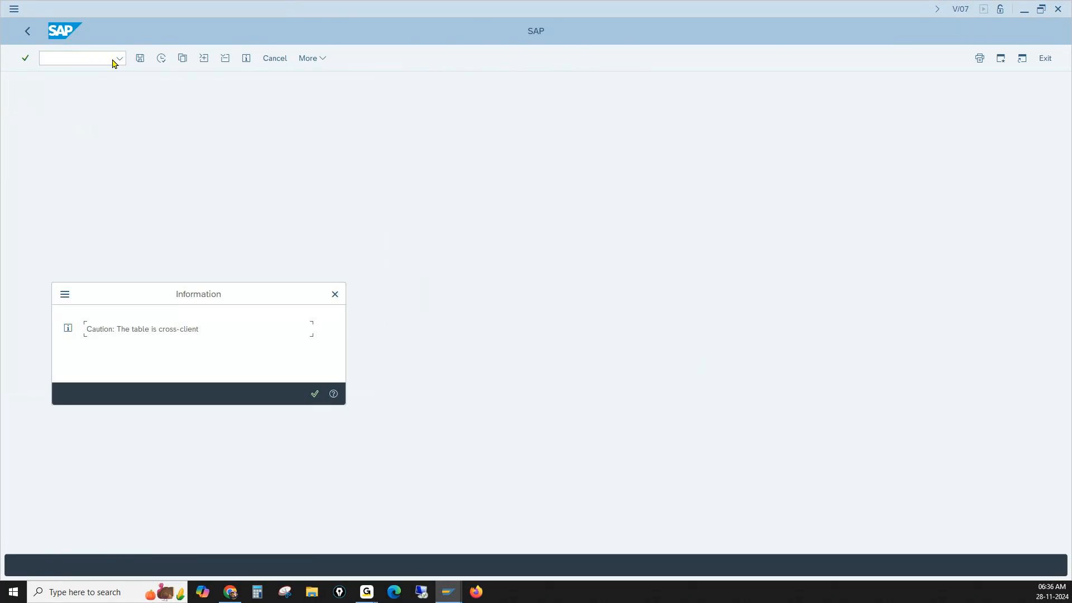
key(Return)
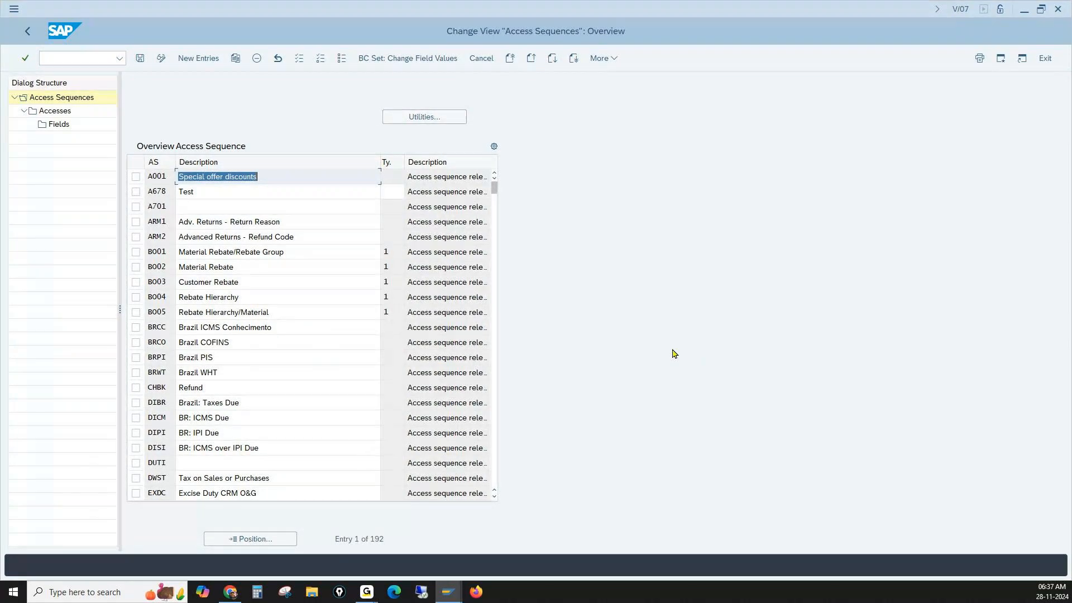
click(278, 540)
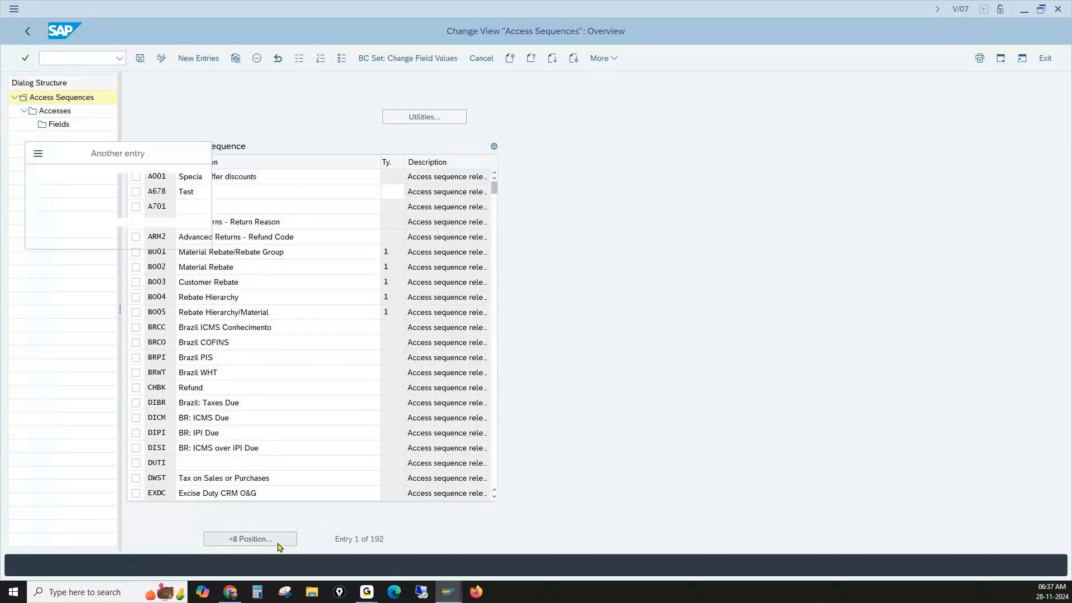
text(pr)
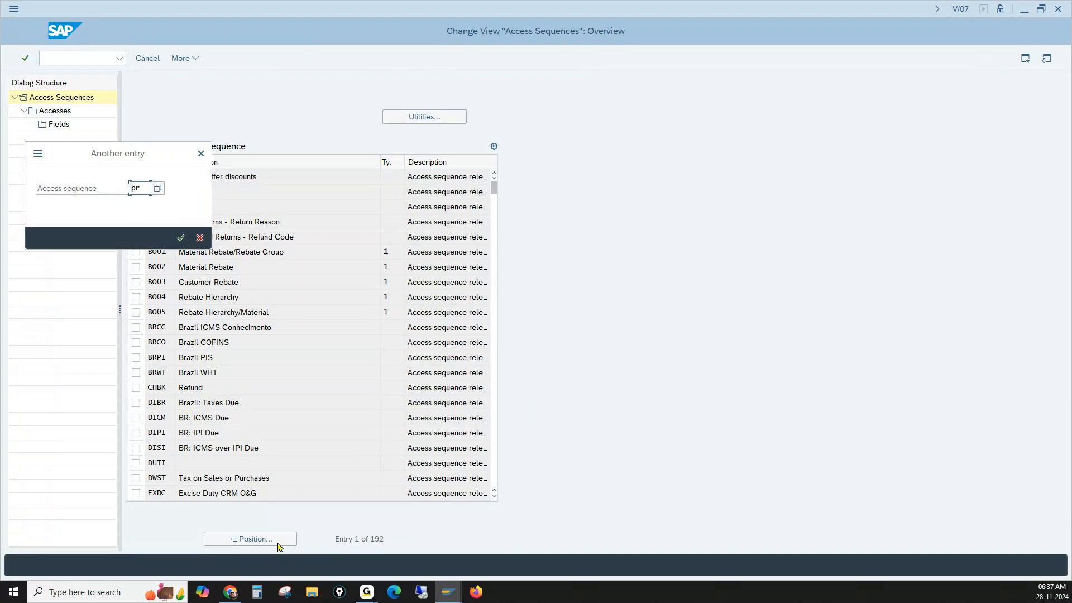
key(Return)
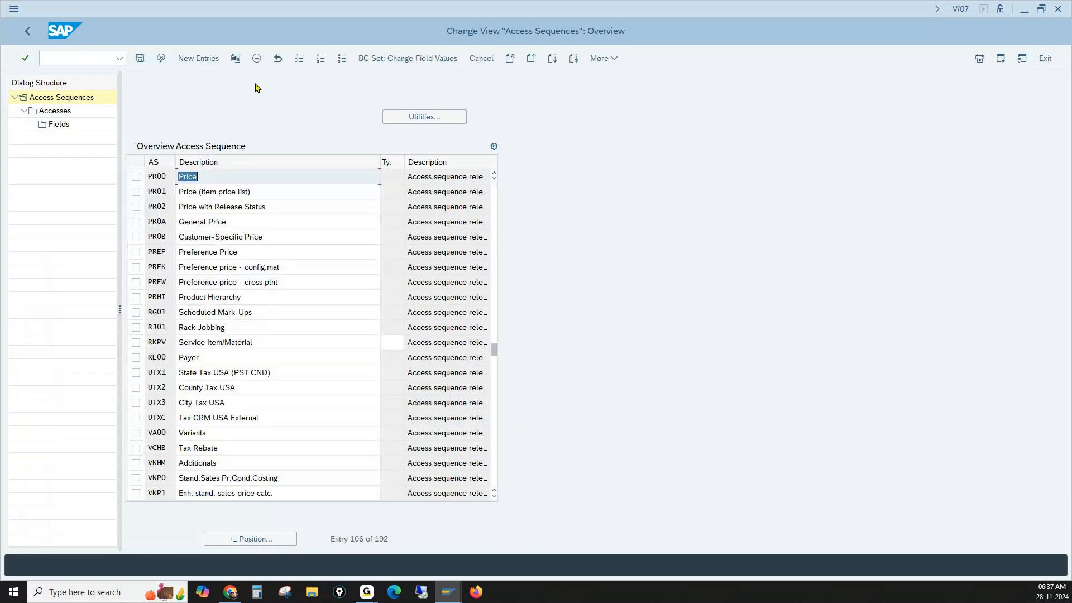
- Try to create a new access sequence P001 with the description Galaxy Base Price Acc Seq
click(201, 176)
click(199, 60)
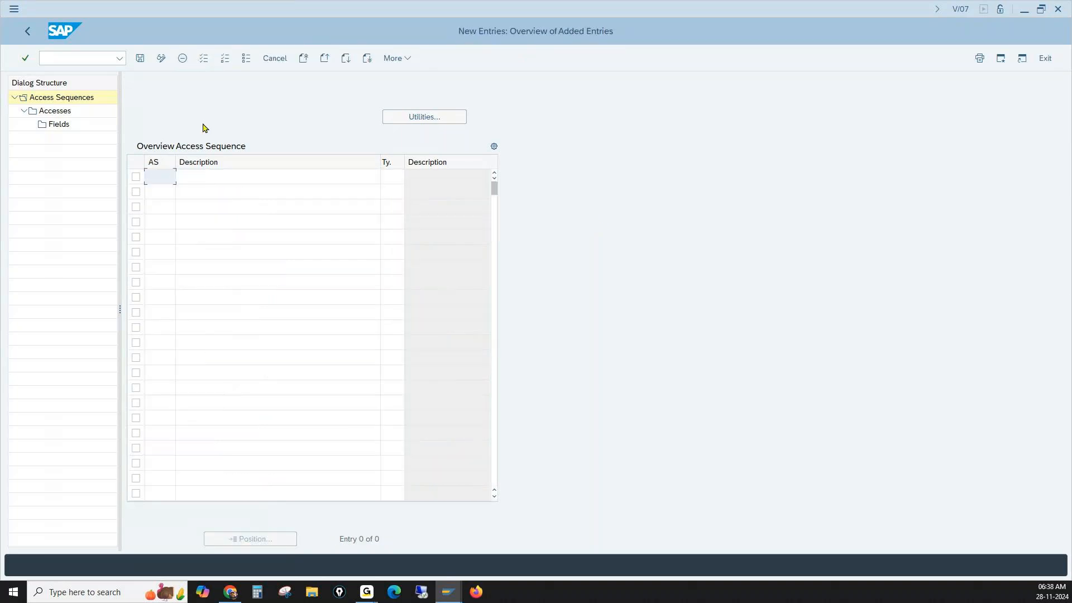
text(P001)
key(Tab)
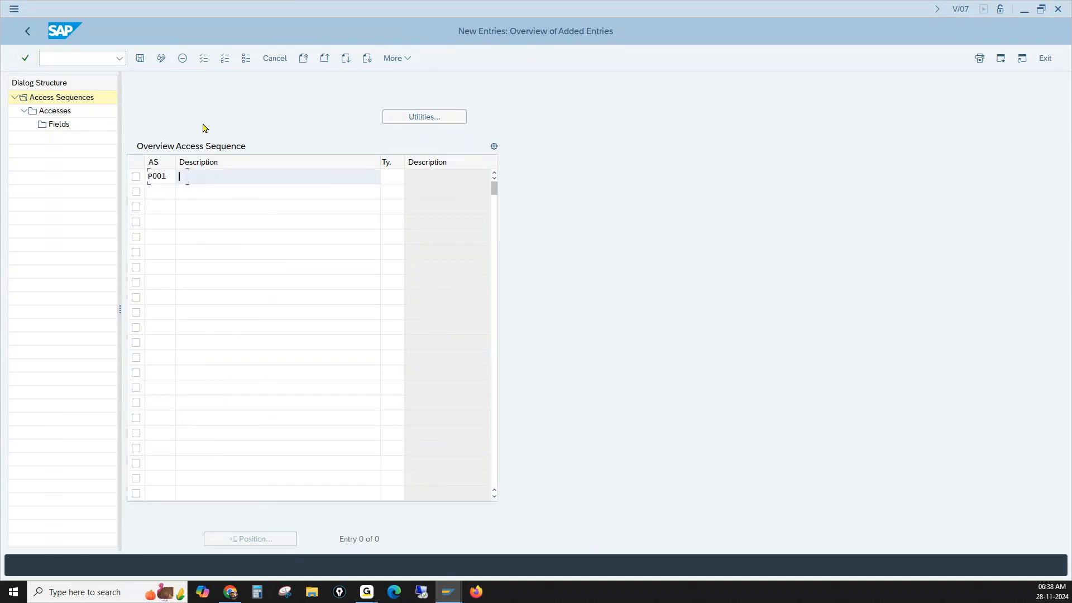
click(249, 193)
key(Return)
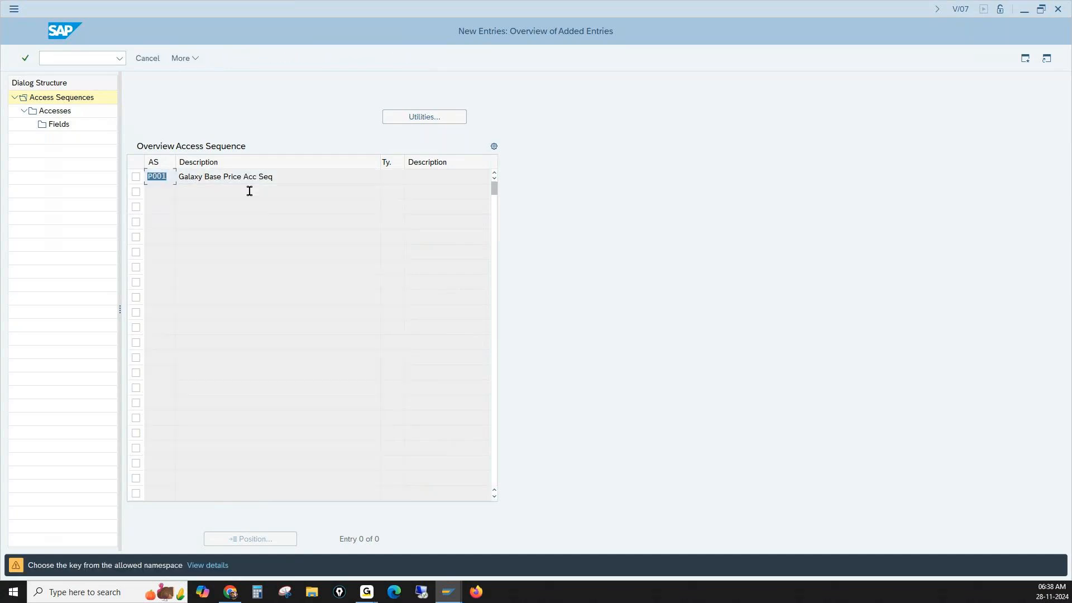
key(Return)
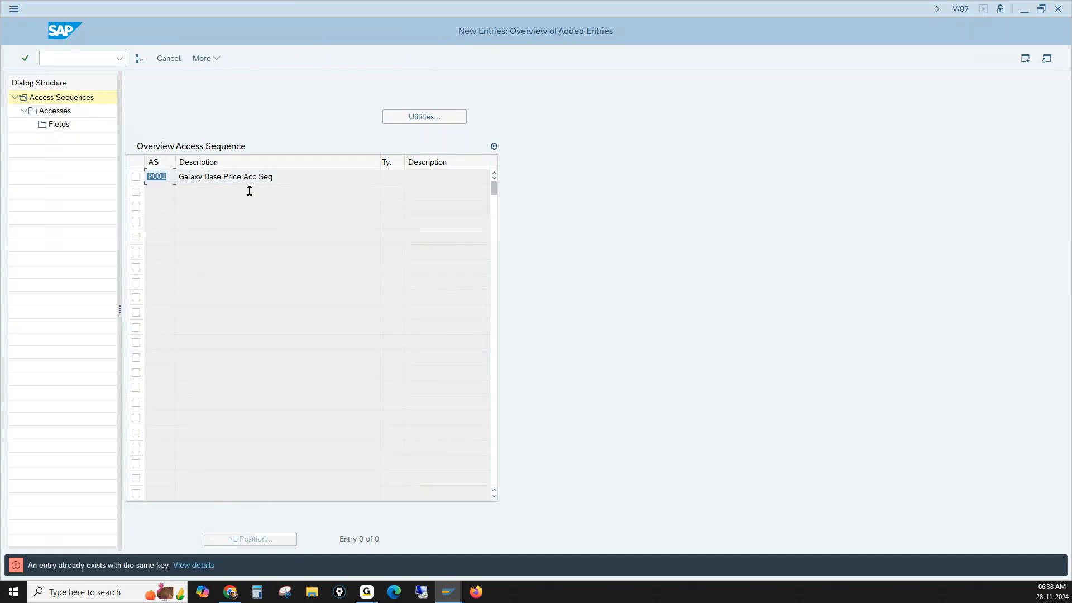
- Replace the key of the new access sequence with 001 and accept the entry
click(172, 176)
drag(166, 175, 141, 175)
text(00)
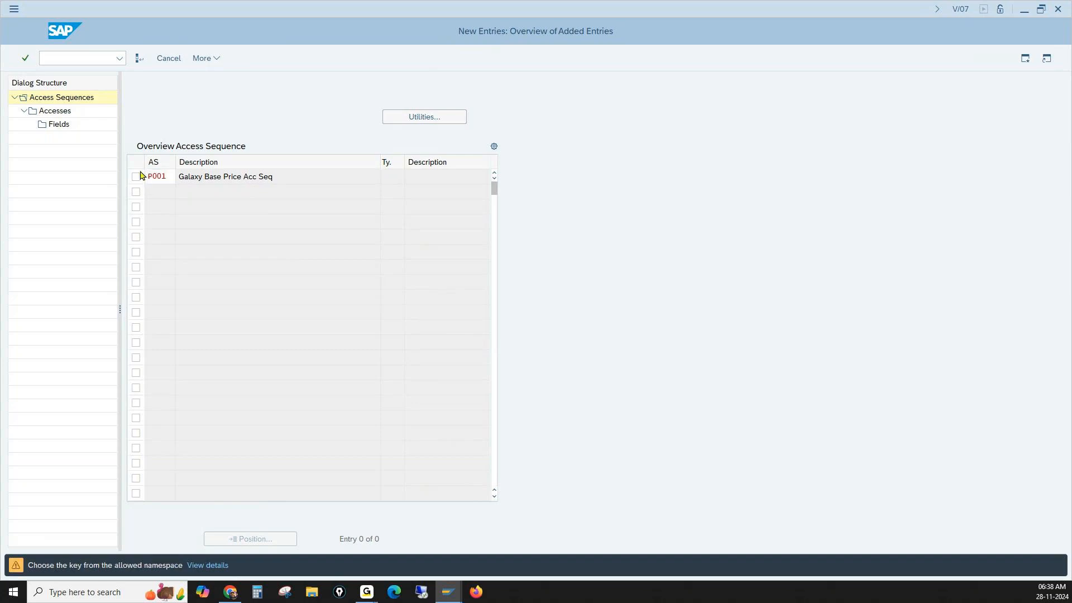
text(1)
key(Return)
key(Return)
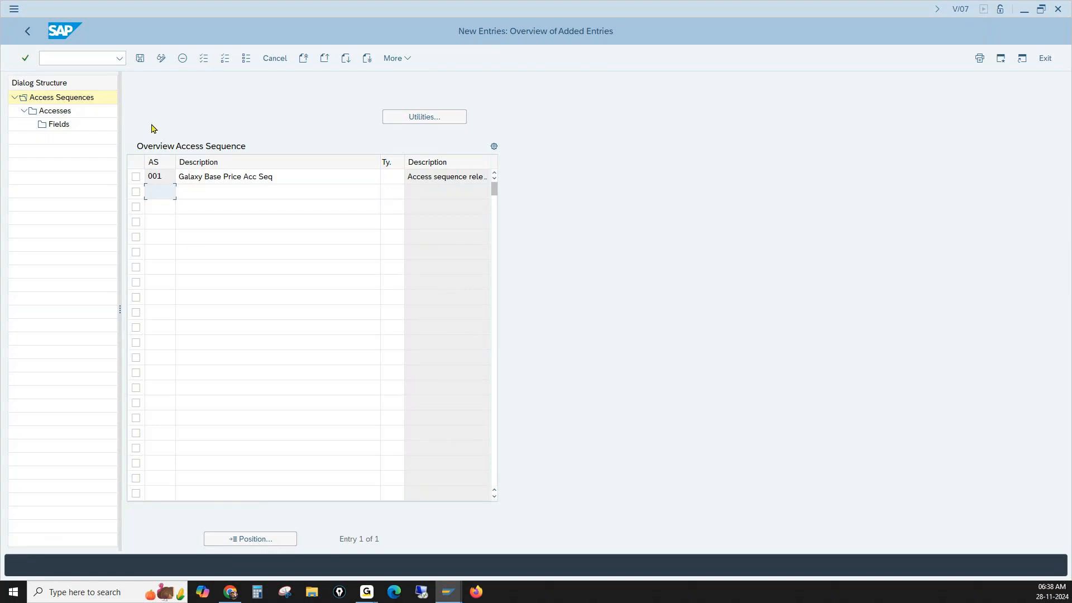
- Delete access sequence 001 (Galaxy Base Price Acc Seq) and save the deletion to the proposed Workbench request
click(163, 174)
click(136, 178)
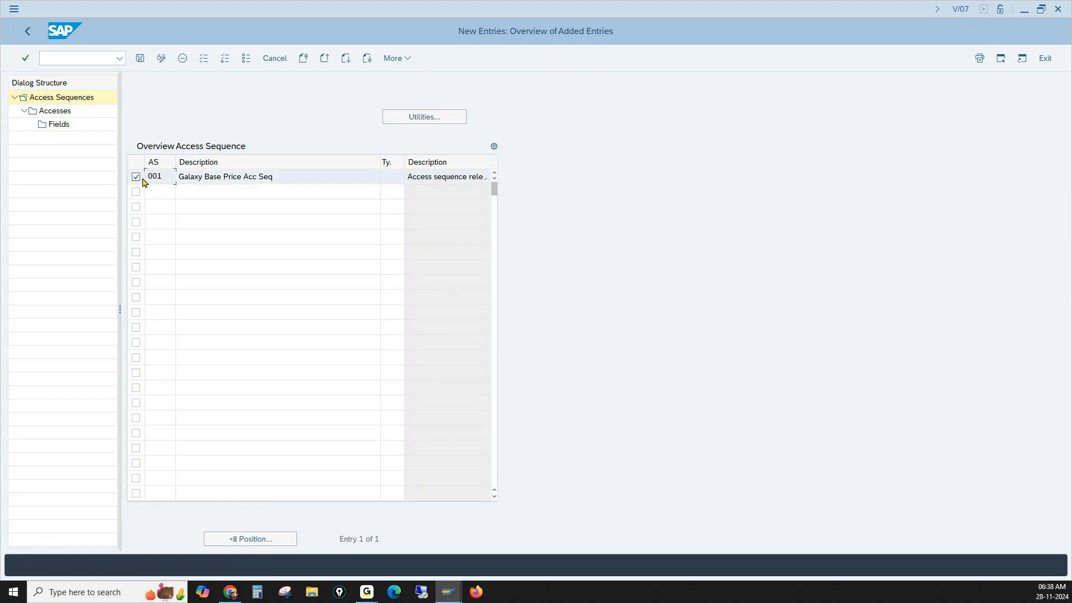
click(183, 58)
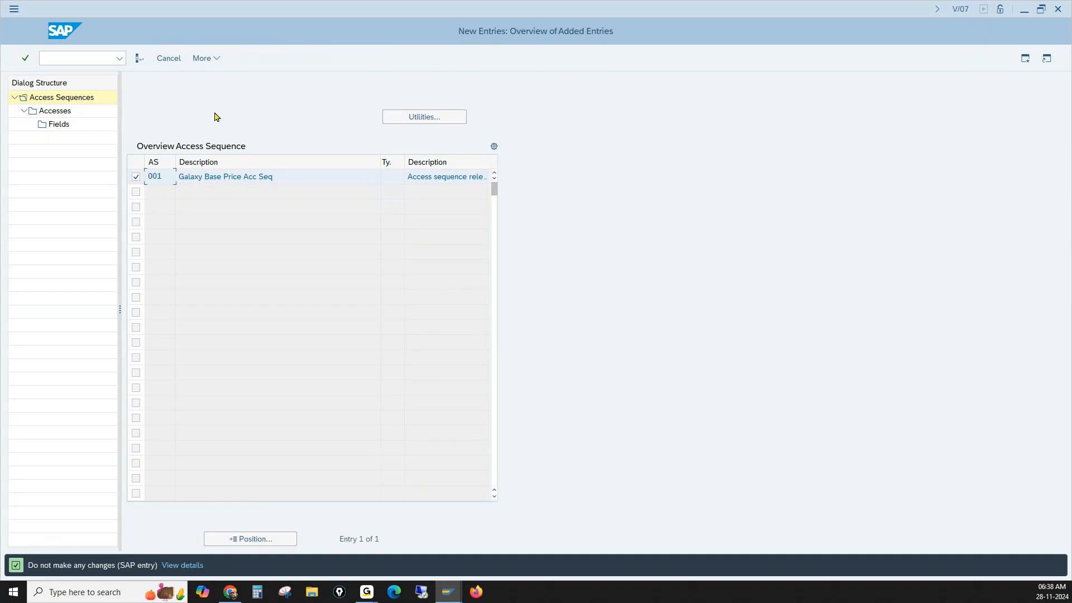
key(Return)
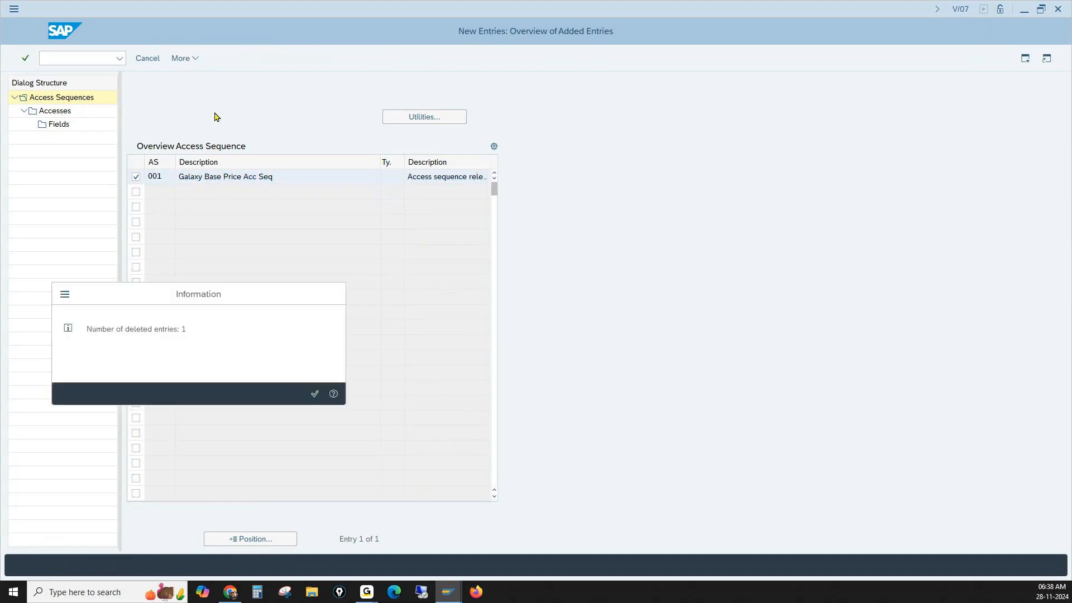
key(Return)
click(140, 58)
click(210, 237)
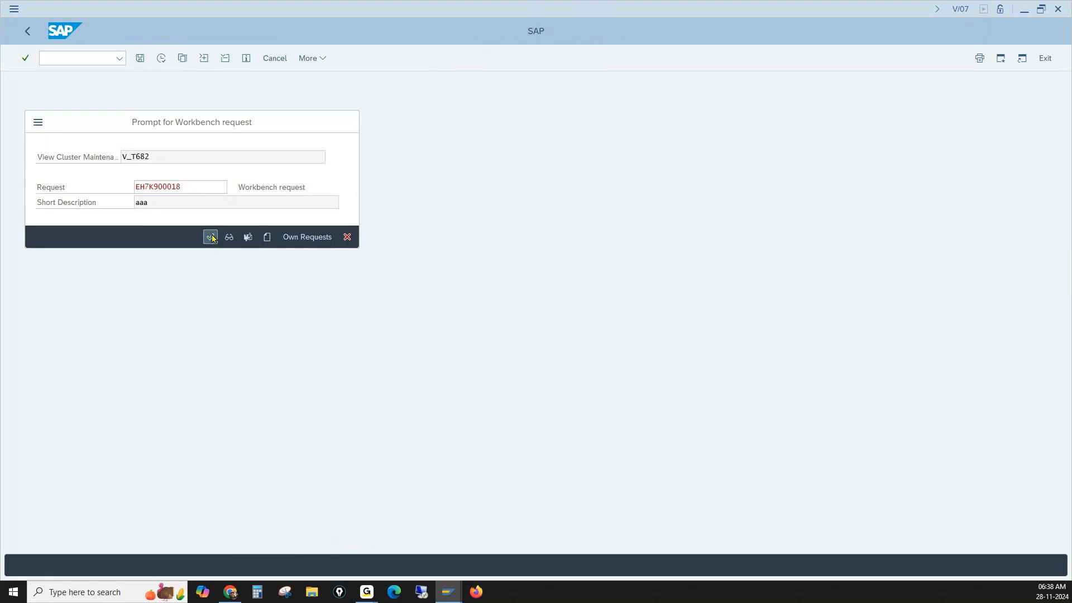
- Create access sequence L001 with the description Galaxy Base Price Acc Seq and accept the namespace warning
click(185, 57)
text(L001)
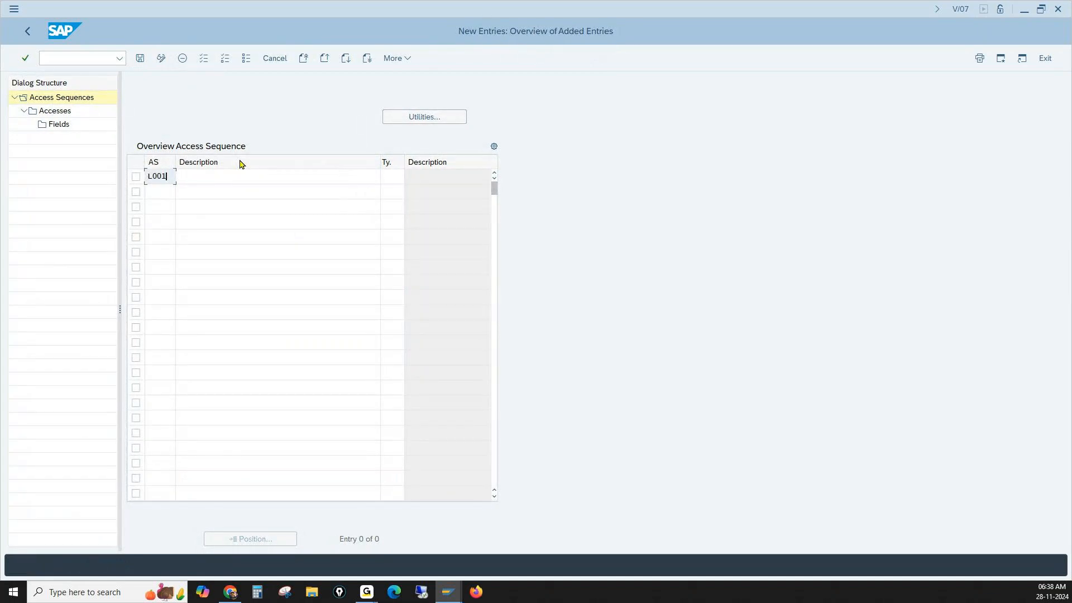
key(Tab)
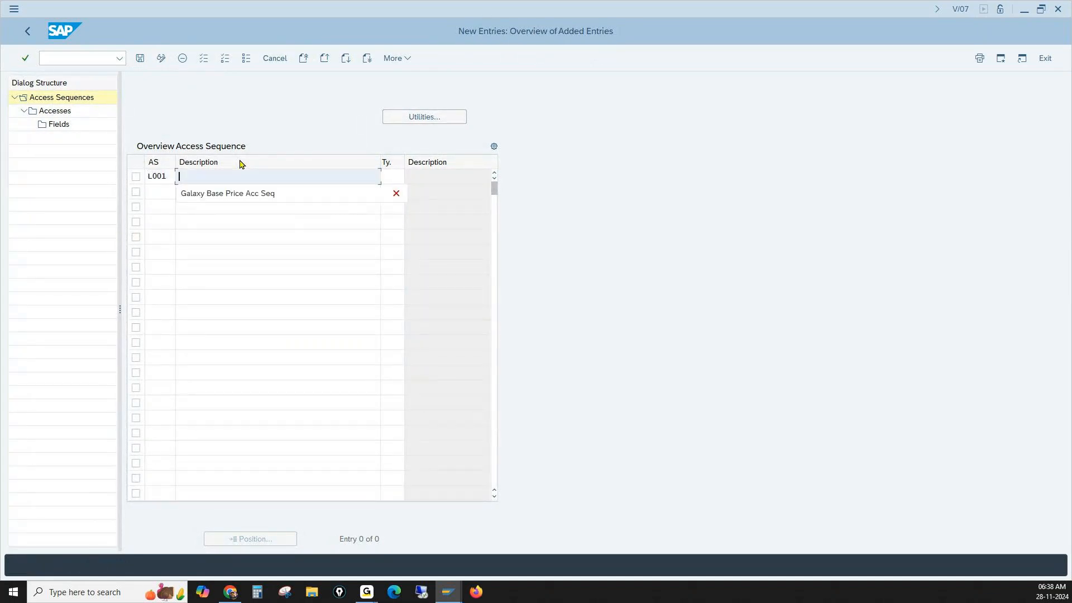
click(244, 192)
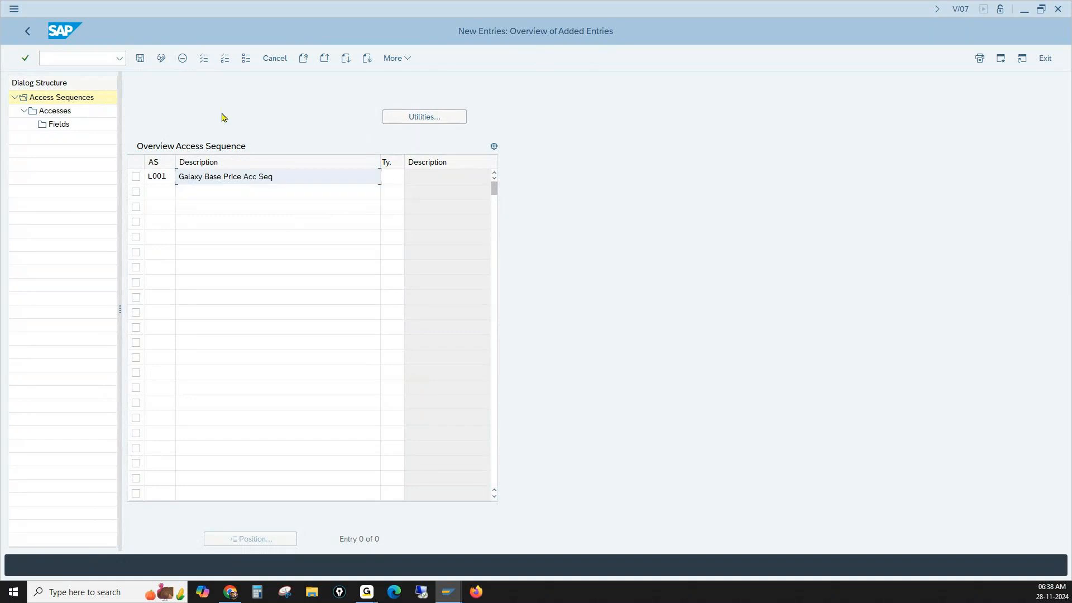
key(Return)
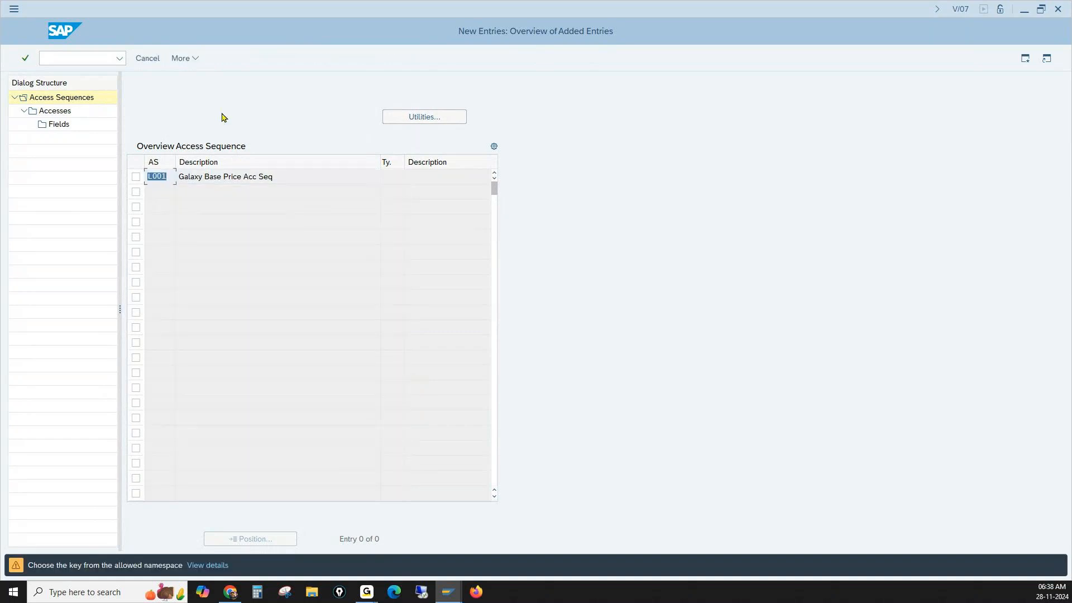
key(Return)
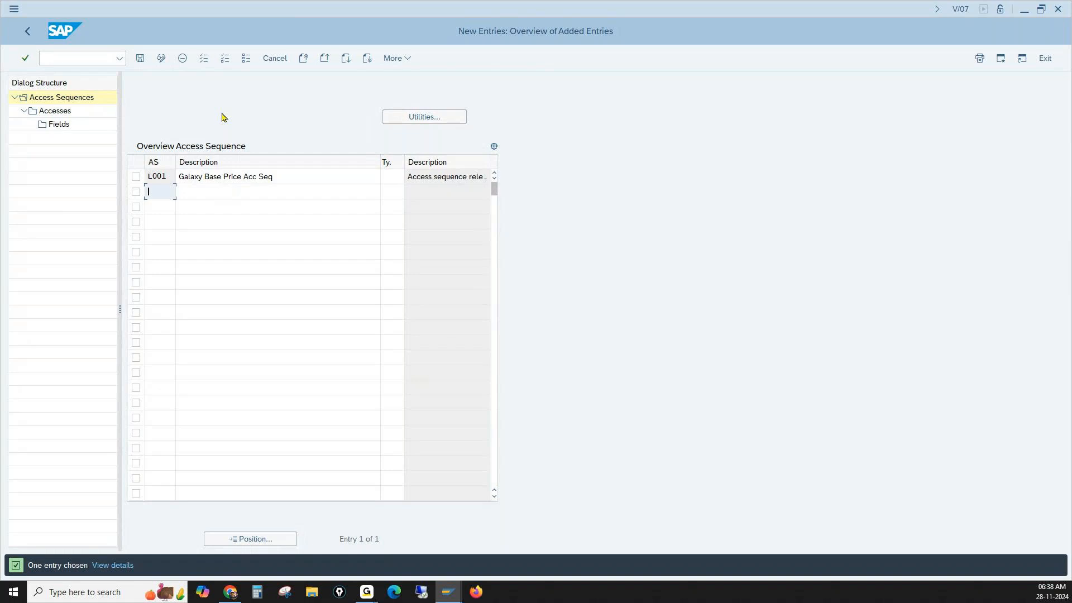
- Open the accesses of access sequence L001 and add new access 10 with condition table 4
click(136, 177)
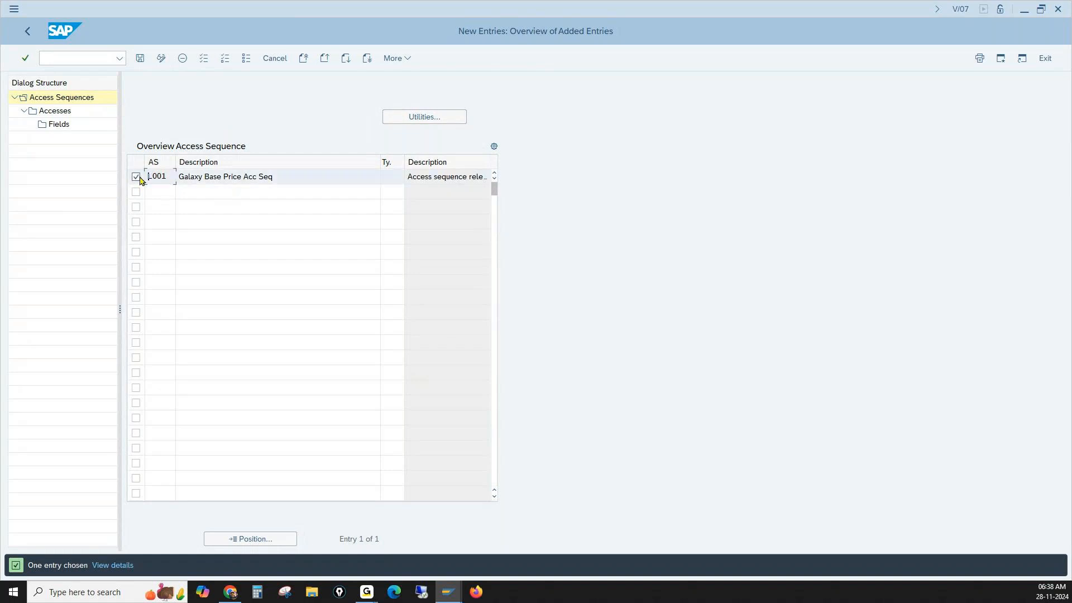
click(58, 115)
double_click(58, 117)
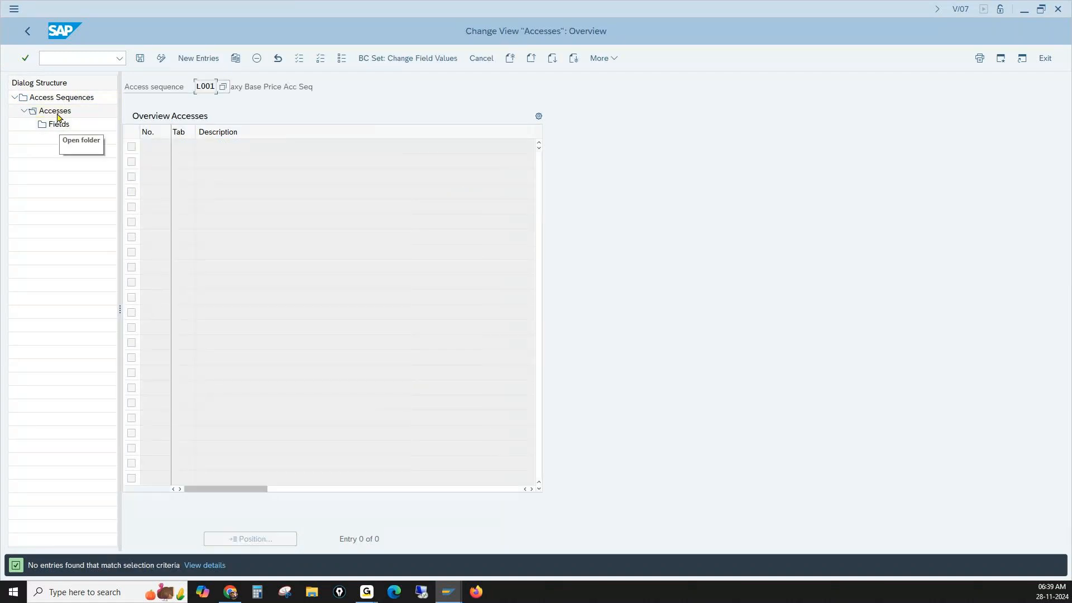
click(197, 59)
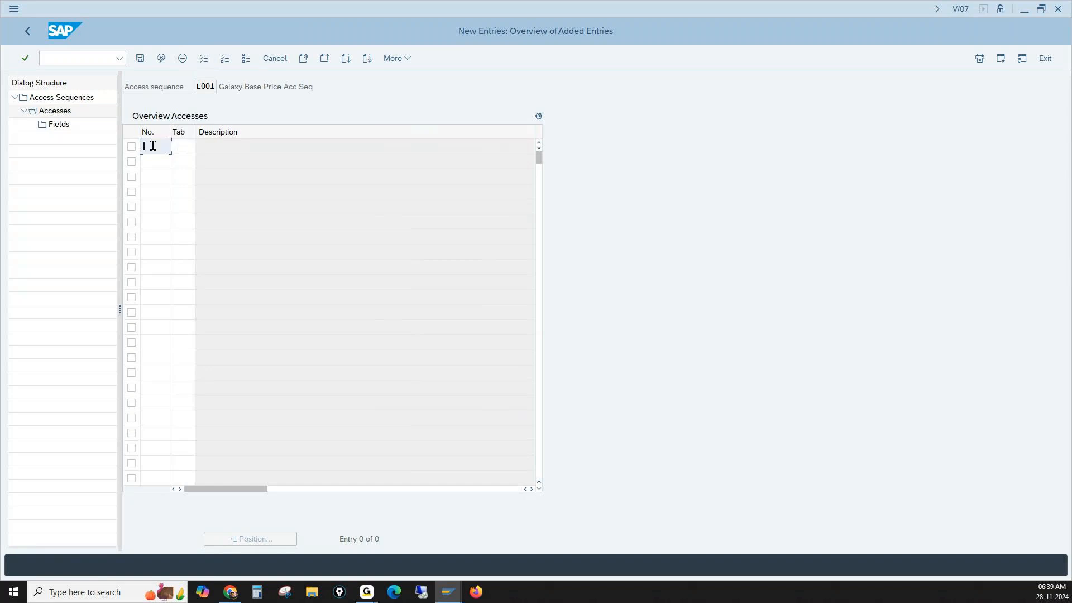
text(10)
click(180, 146)
text(4)
- Add access 20 with condition table 522 and accept both new accesses along with the system notices
click(159, 163)
text(20)
click(181, 163)
text(512)
key(Return)
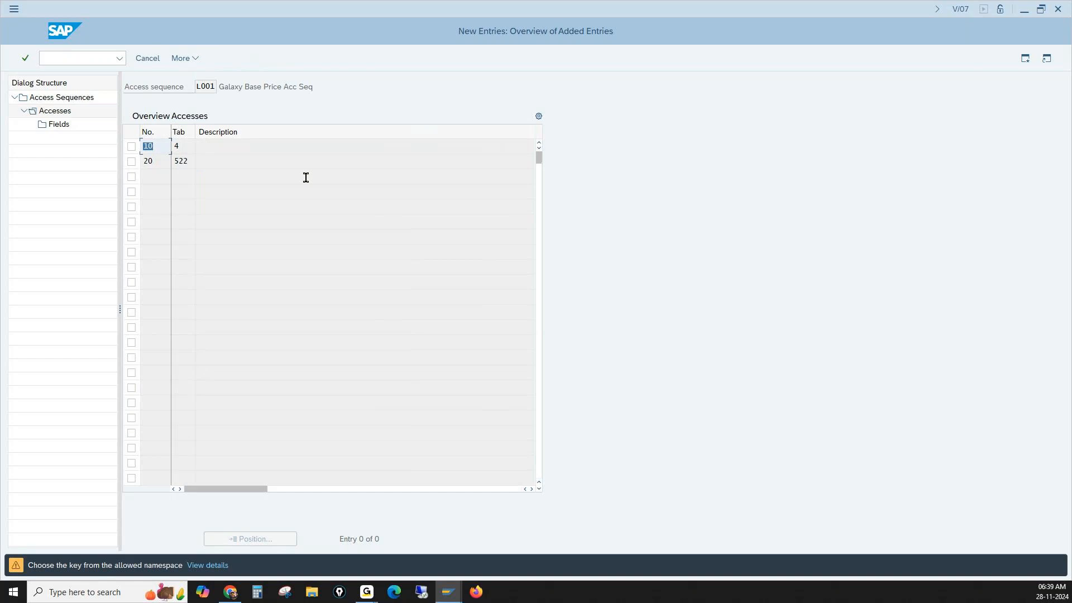
key(Return)
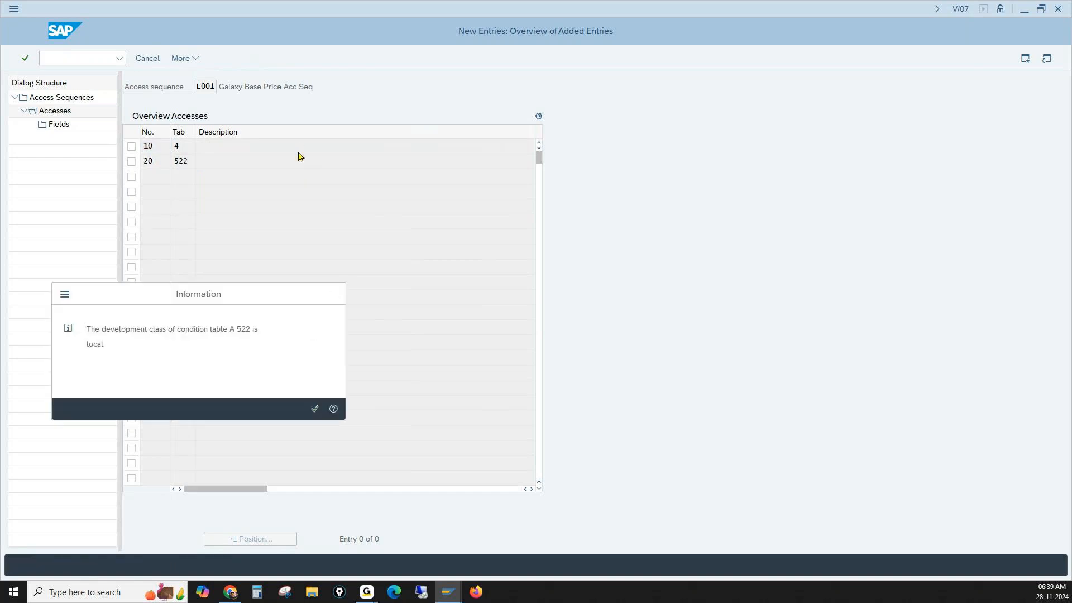
key(Return)
key(Return)
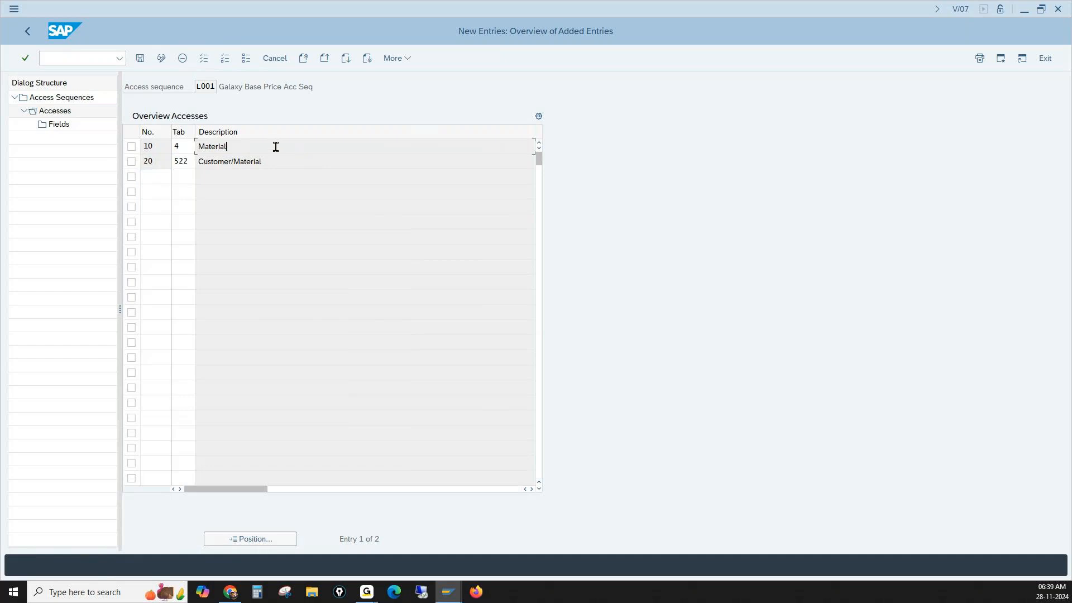
drag(273, 160, 208, 161)
click(188, 161)
click(272, 161)
drag(272, 161, 199, 161)
- Change the condition table of access 10 to 5 and of access 20 to 4, and accept the warnings
click(187, 145)
drag(184, 147, 154, 146)
text(5)
click(292, 202)
drag(192, 161, 149, 165)
text(4)
key(Return)
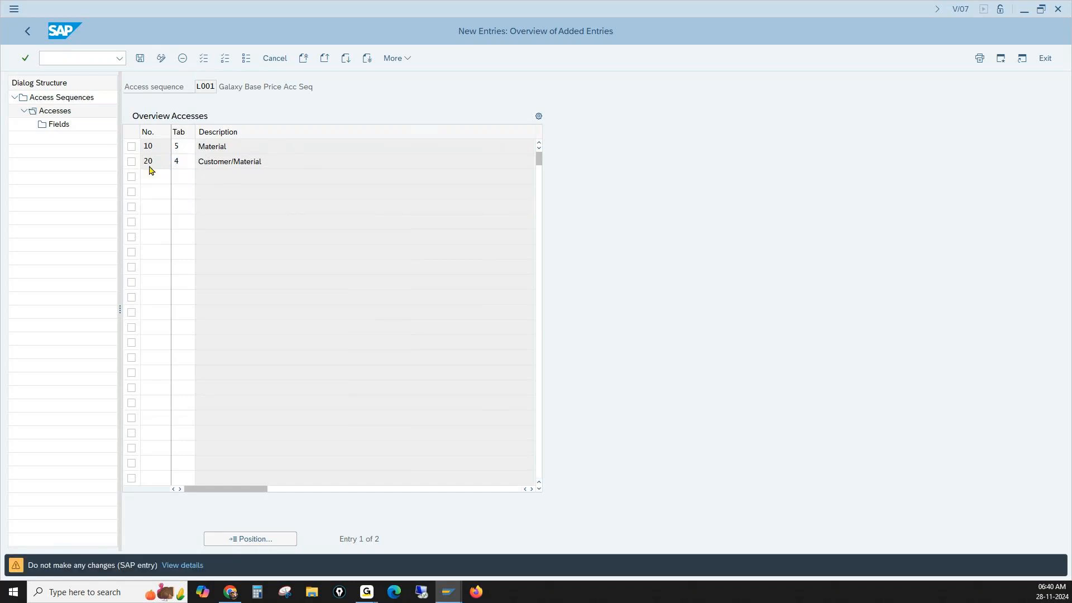
key(Return)
click(149, 171)
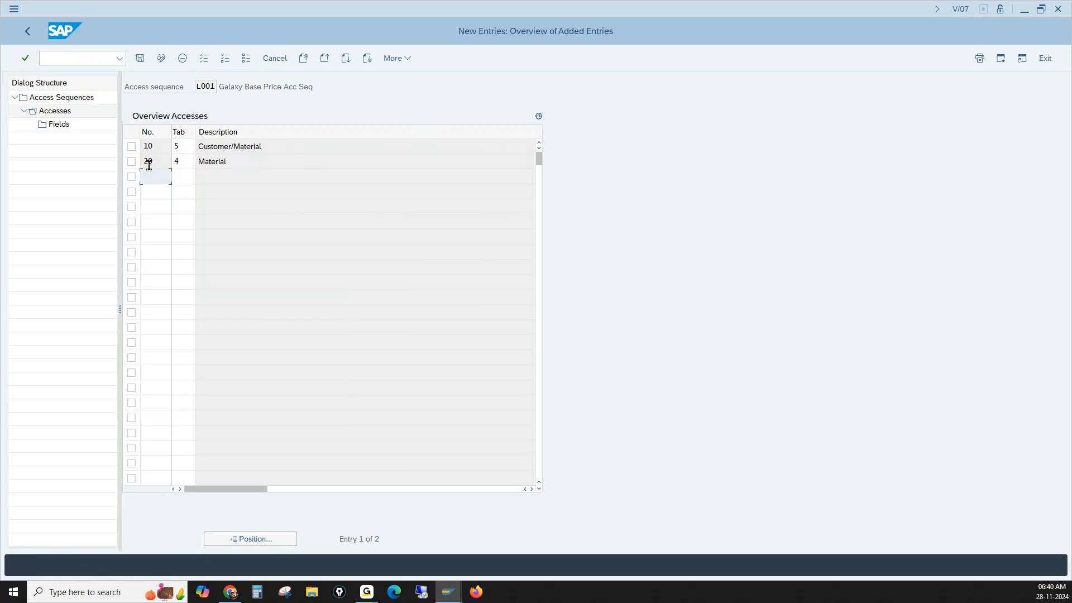
click(211, 148)
click(222, 160)
click(182, 147)
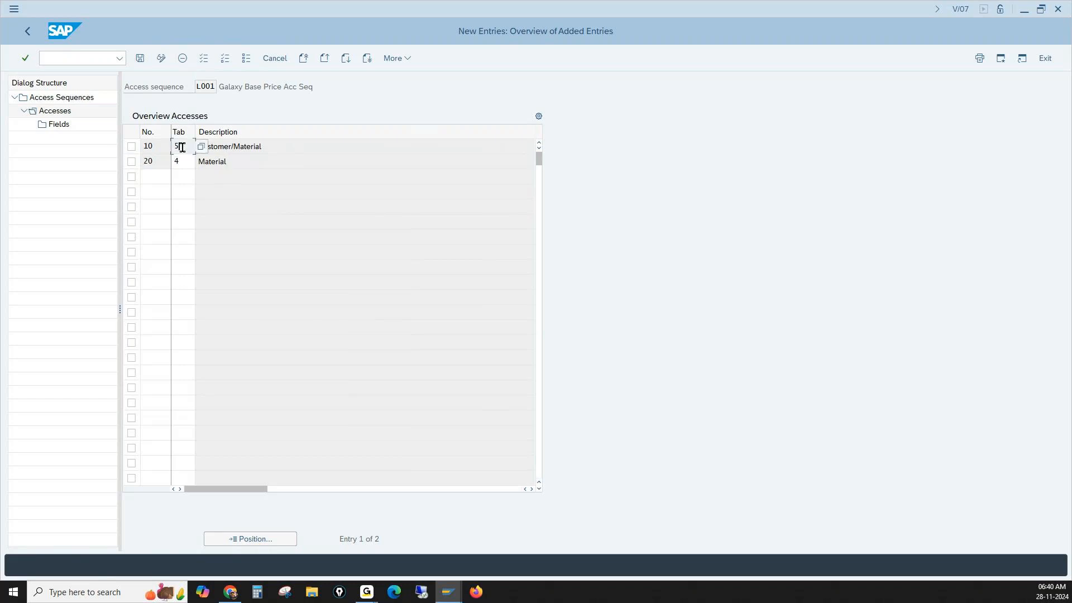
click(183, 161)
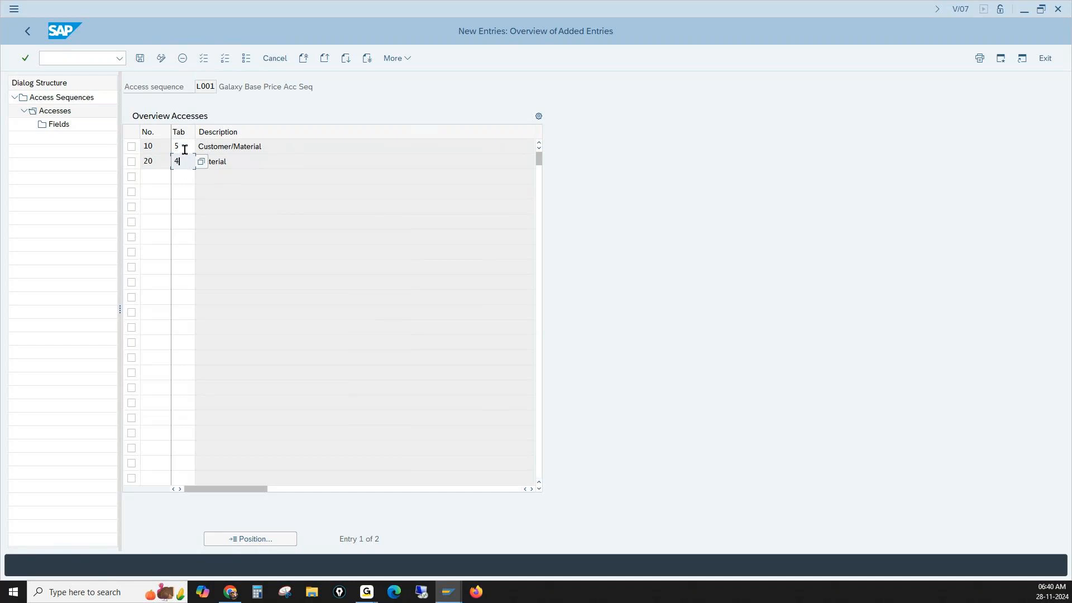
- Generate the field assignment for access 10 (Customer/Material), review its fields and return to the accesses
click(138, 148)
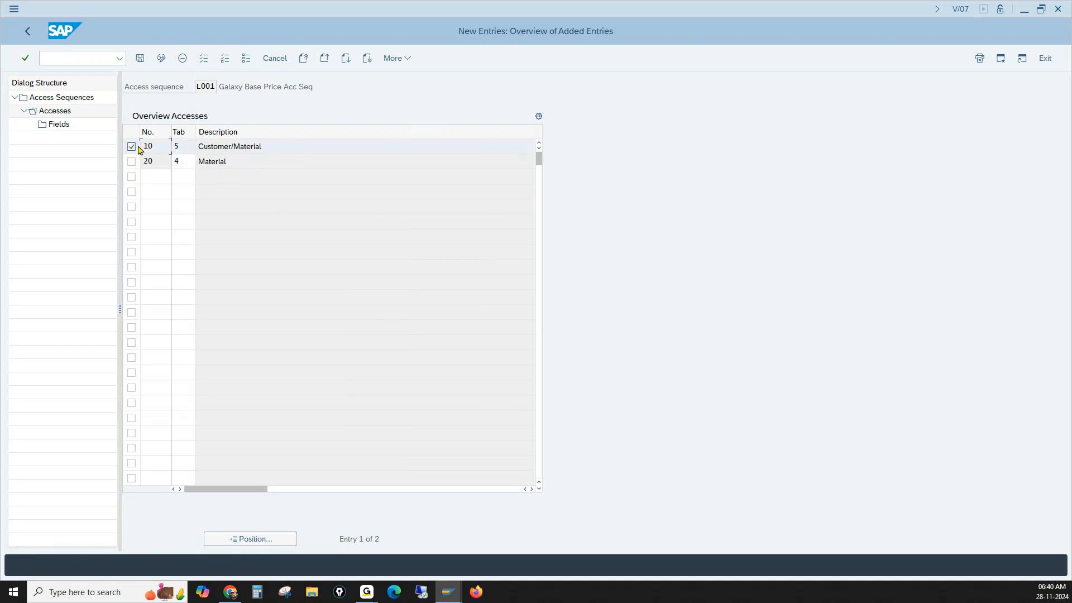
click(56, 126)
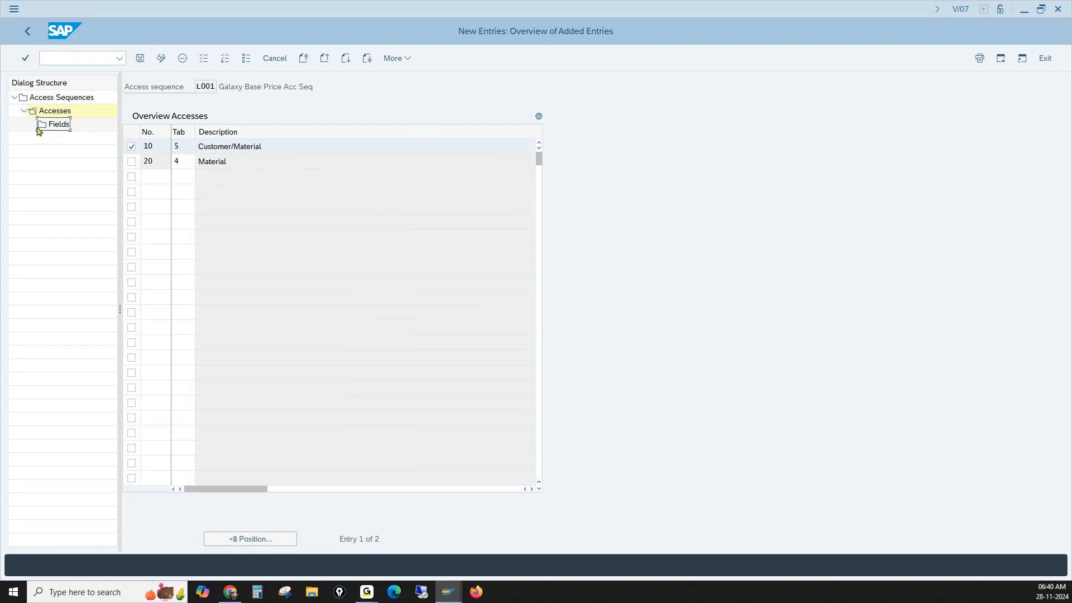
double_click(56, 125)
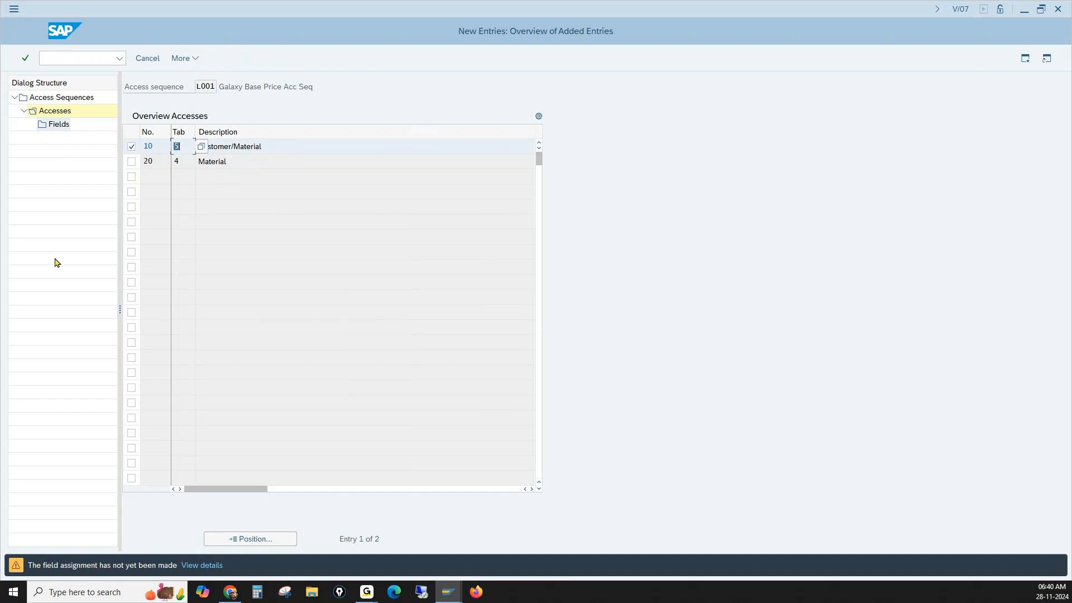
key(Down)
key(Return)
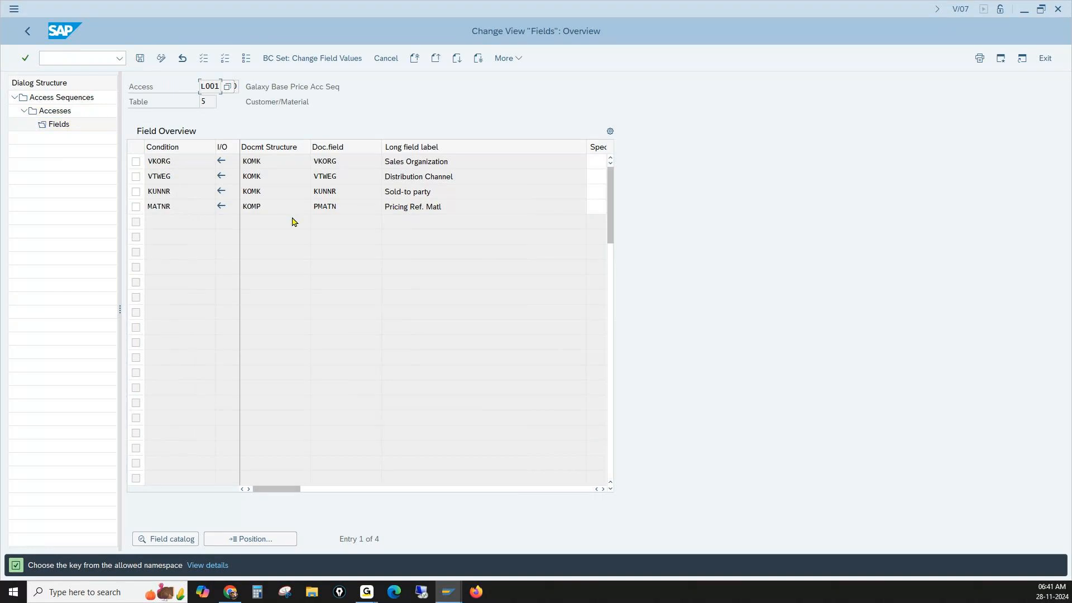
drag(461, 165, 394, 173)
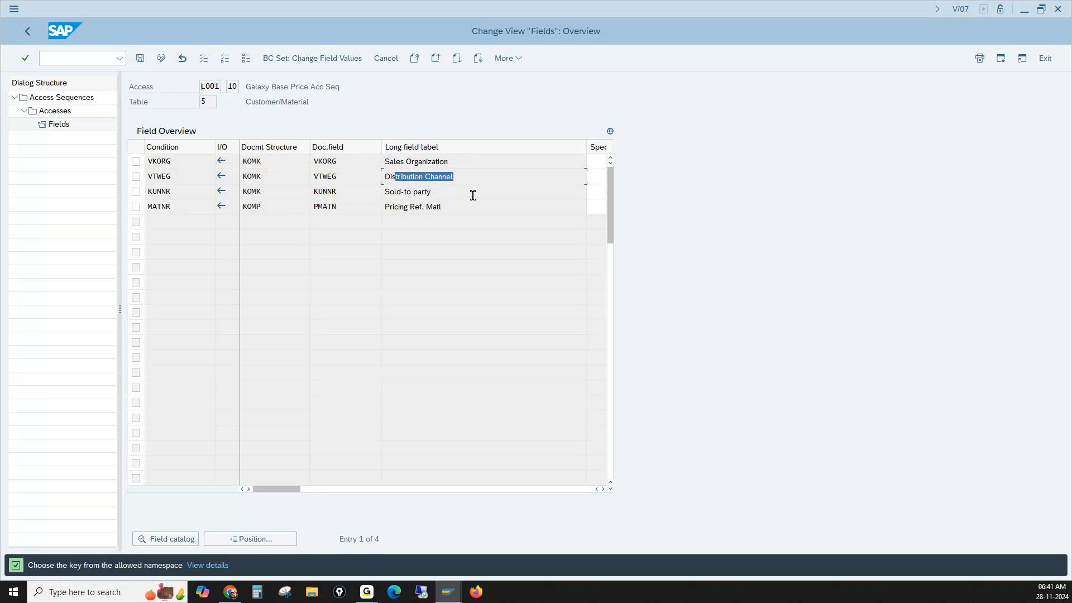
drag(472, 196, 389, 192)
click(29, 31)
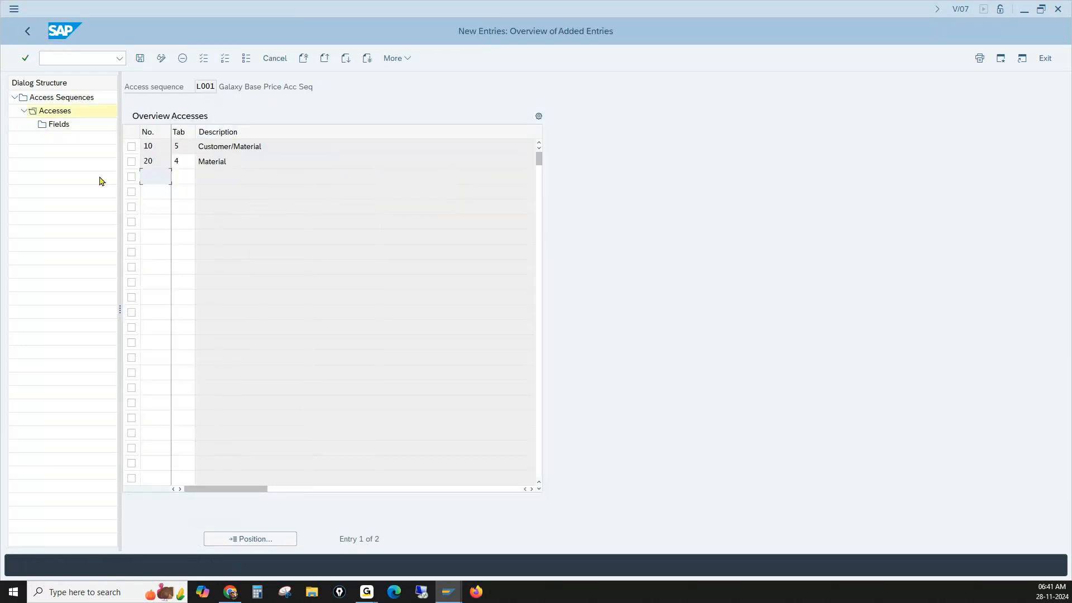
- Generate the field assignment for access 20 (Material) and return to the accesses overview
click(181, 149)
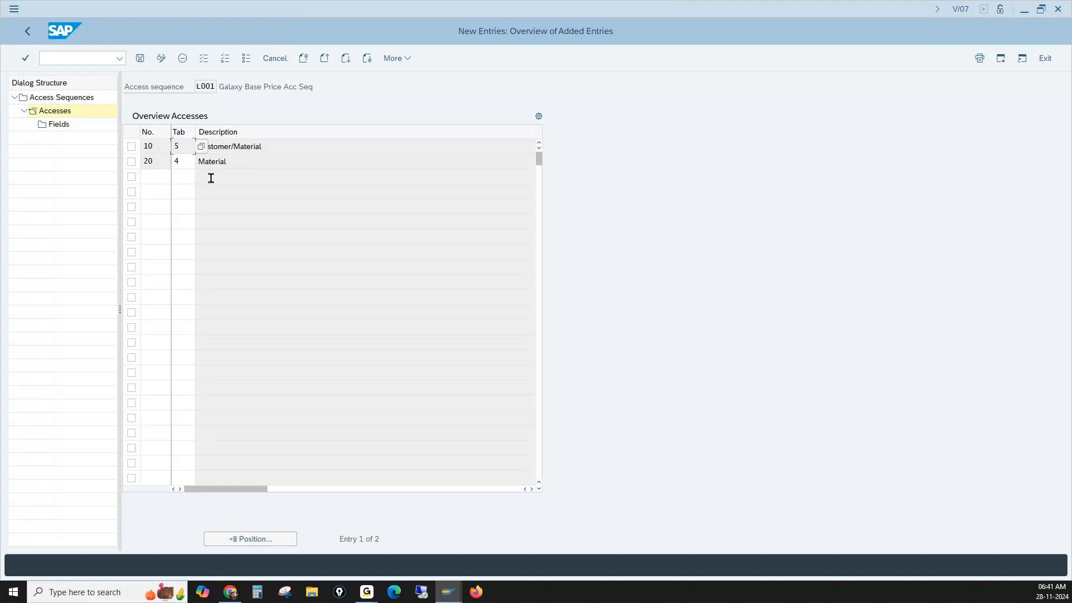
click(180, 162)
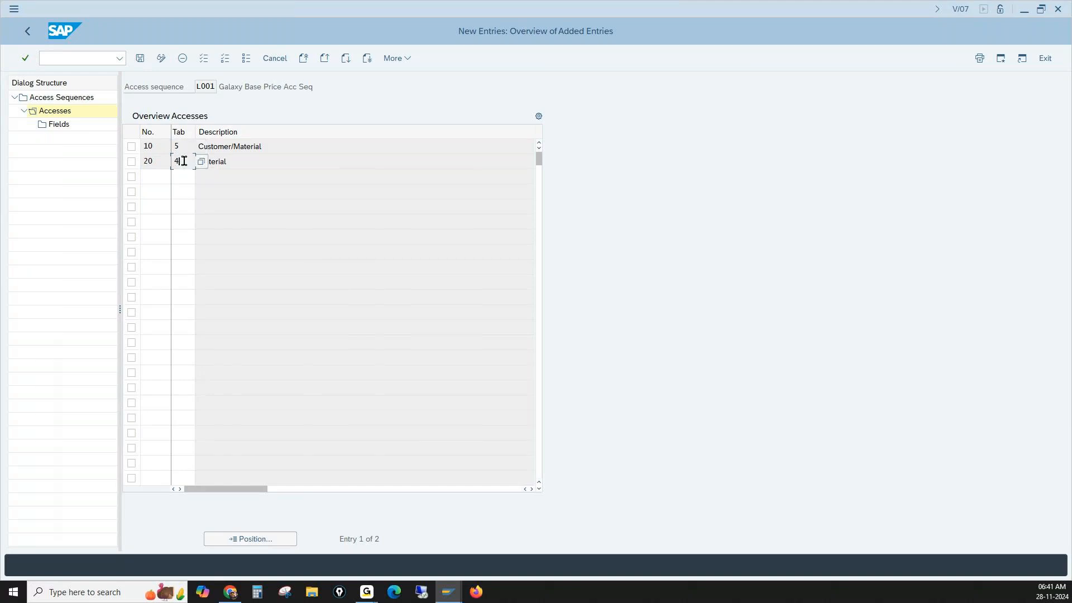
click(132, 162)
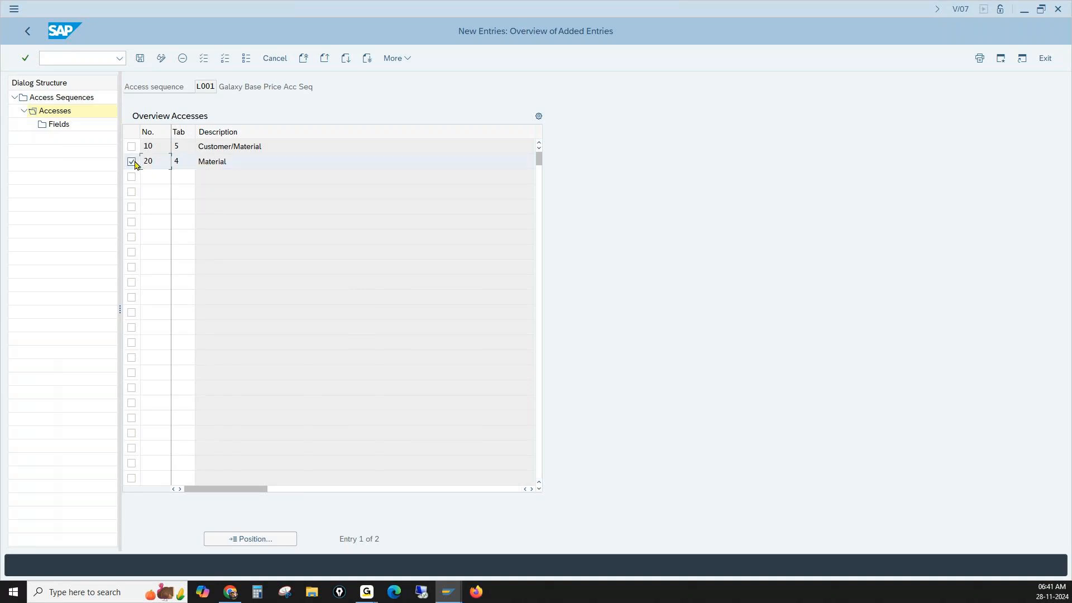
double_click(59, 124)
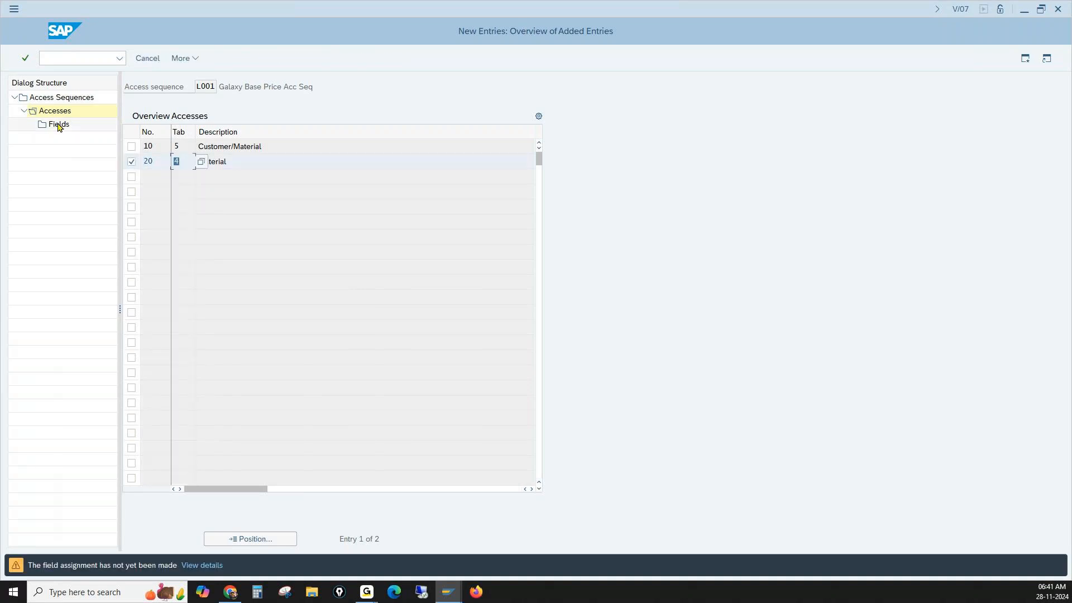
double_click(58, 124)
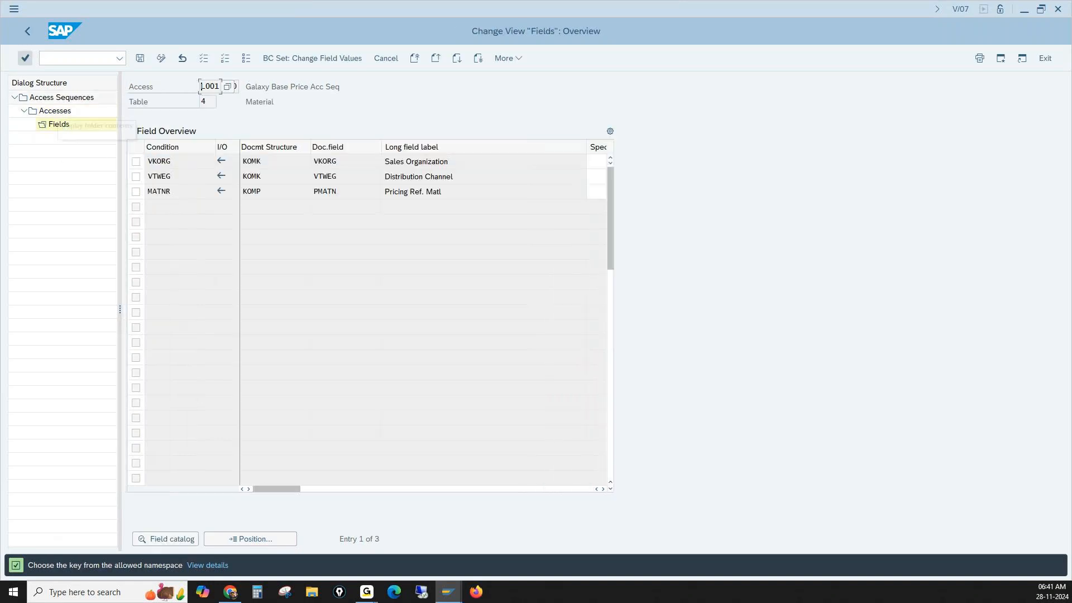
click(28, 36)
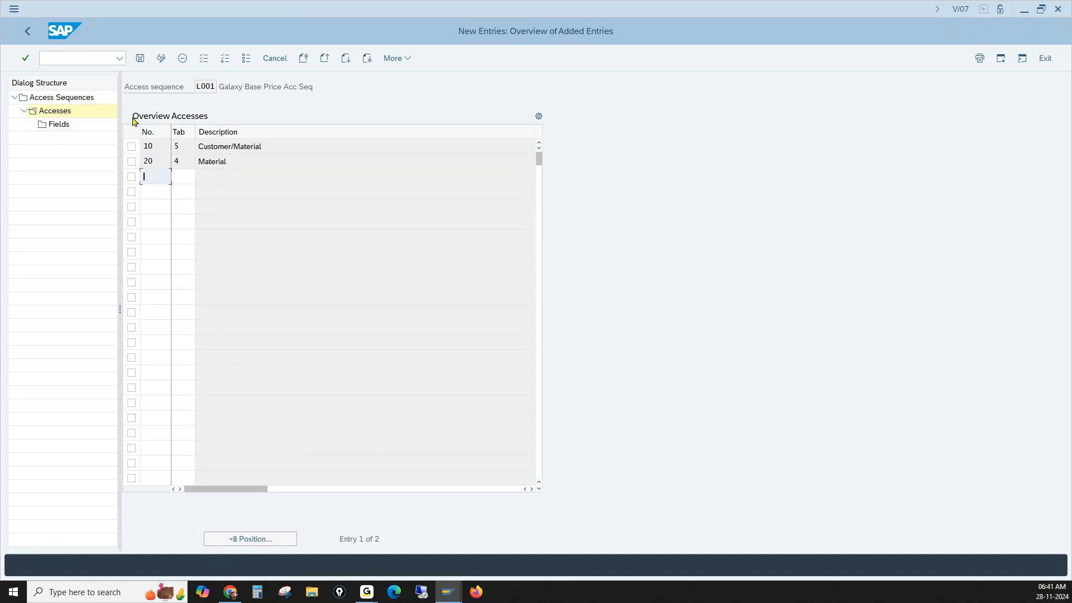
- Save access sequence L001 with its two accesses
click(140, 58)
click(140, 59)
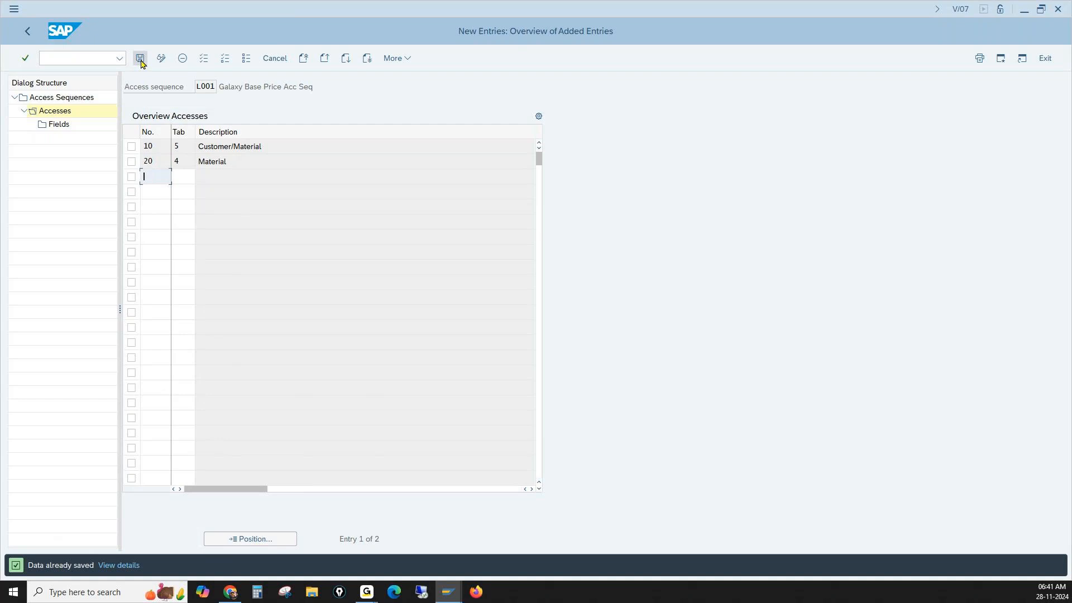
click(141, 60)
click(192, 155)
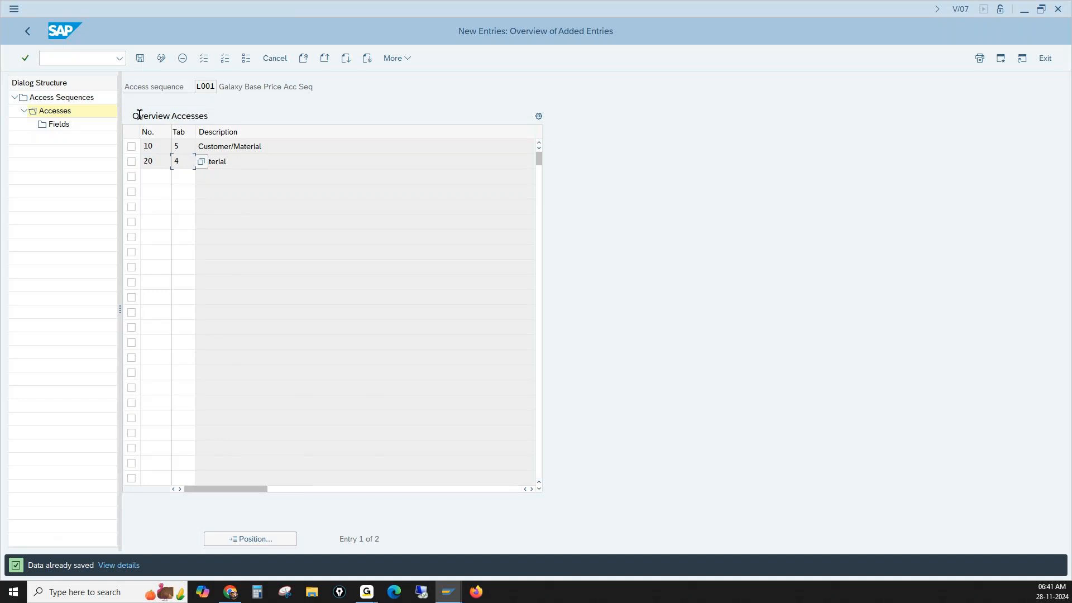
- Go to transaction V/06 to maintain the condition types
click(79, 54)
text(/n)
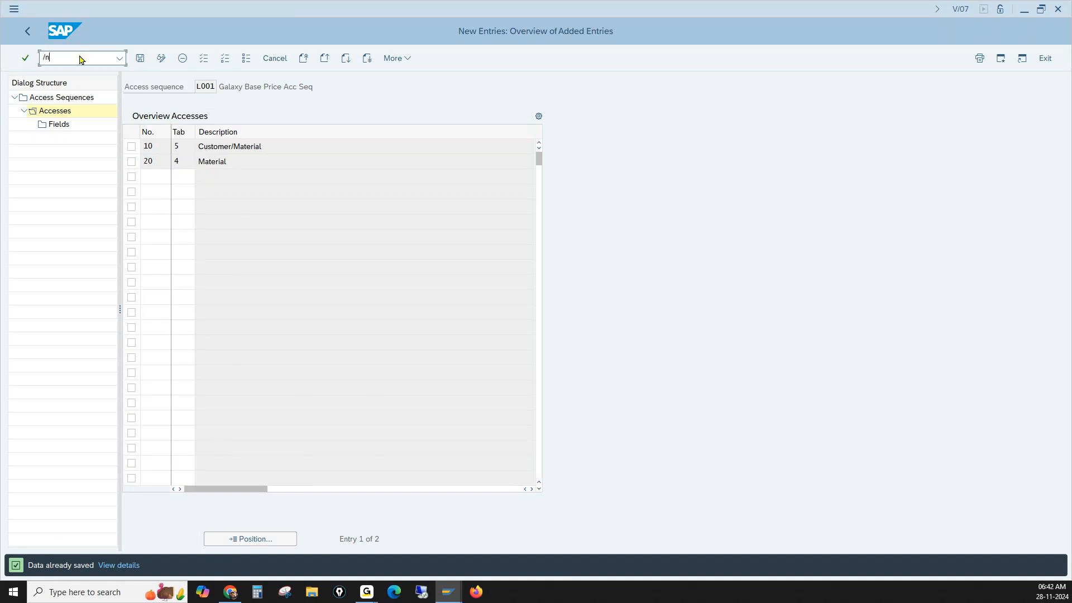
text(v/07)
key(BackSpace)
text(9)
key(BackSpace)
text(6)
key(Return)
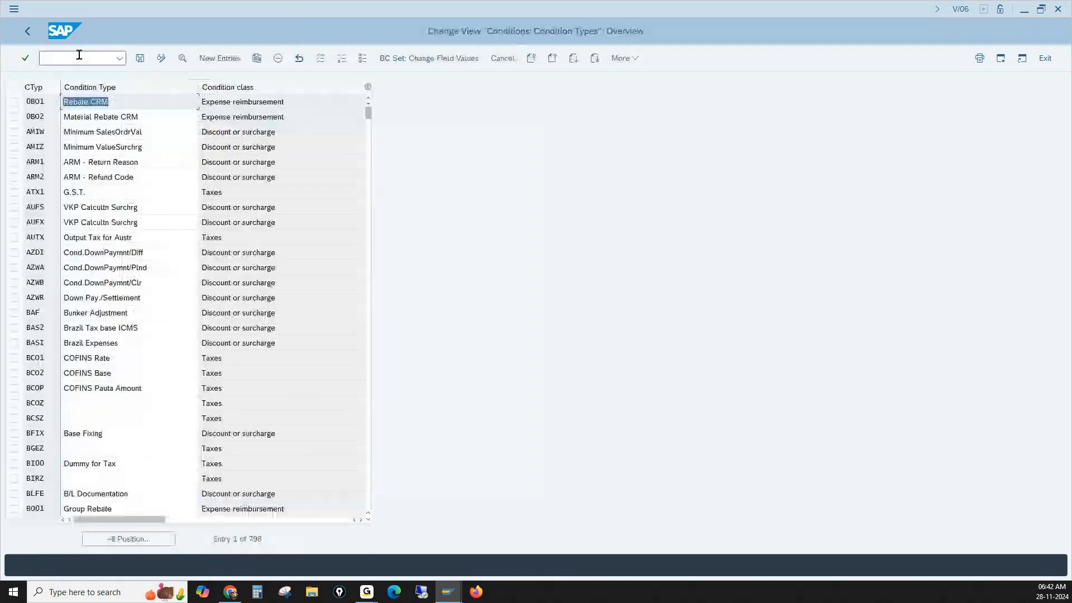
- Find condition type PR00 in the overview and copy it as new condition type L001
click(162, 539)
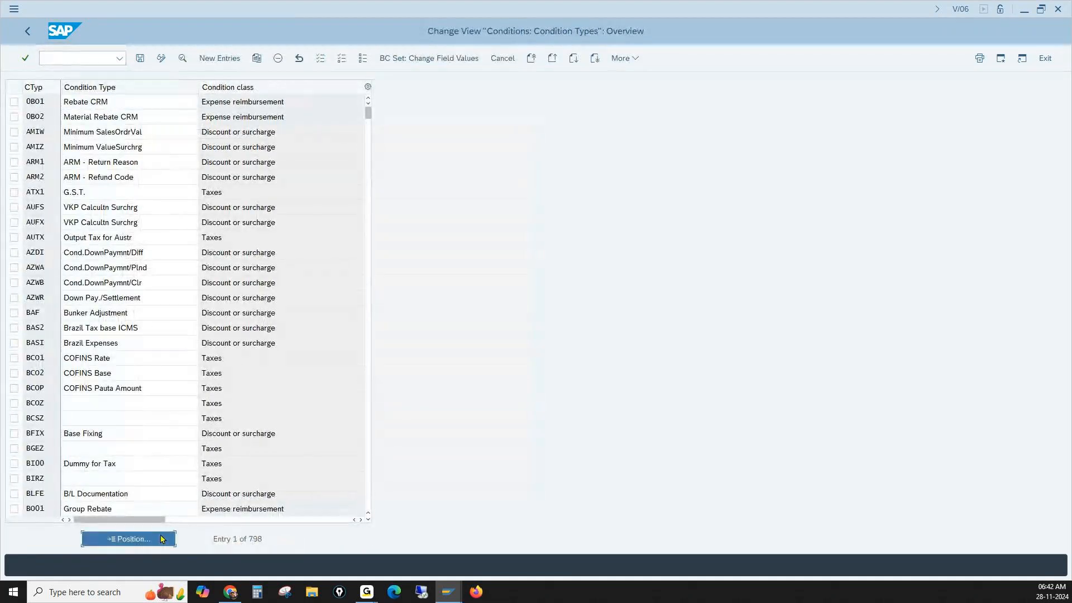
text(pr00)
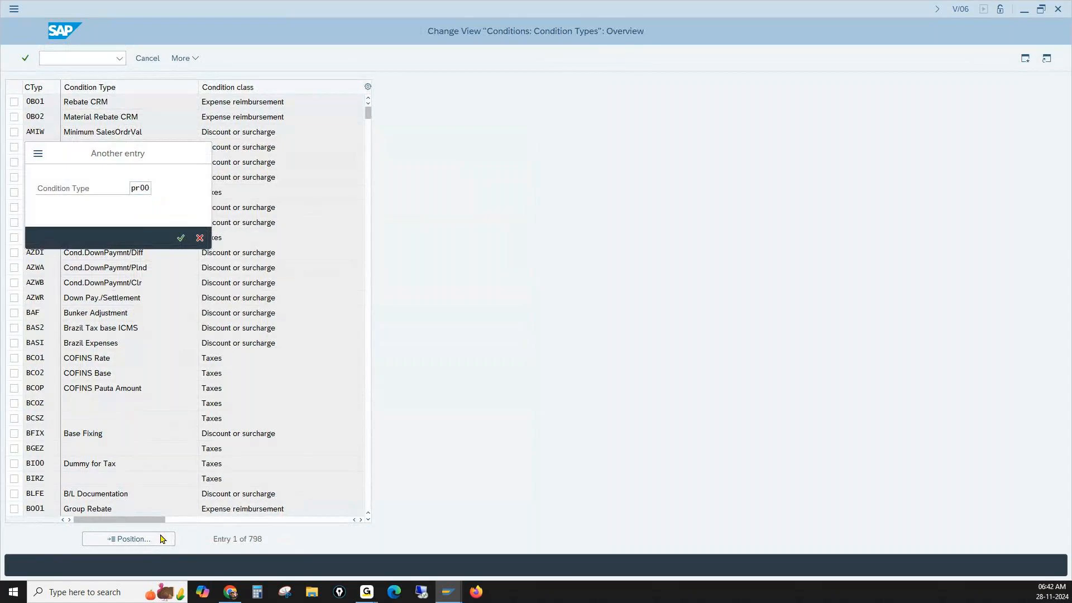
key(Return)
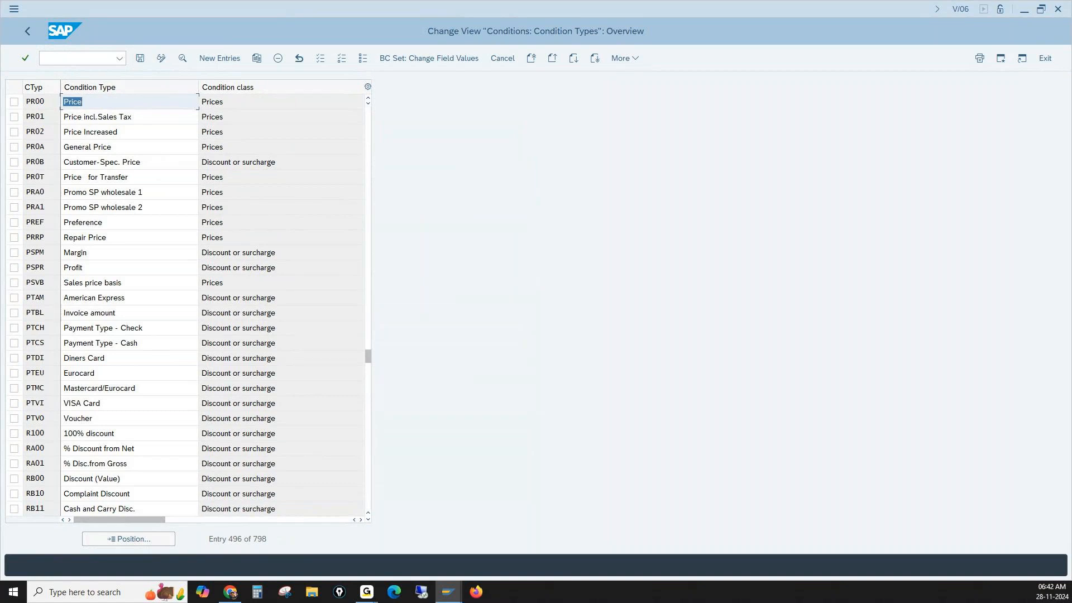
key(alt+Tab)
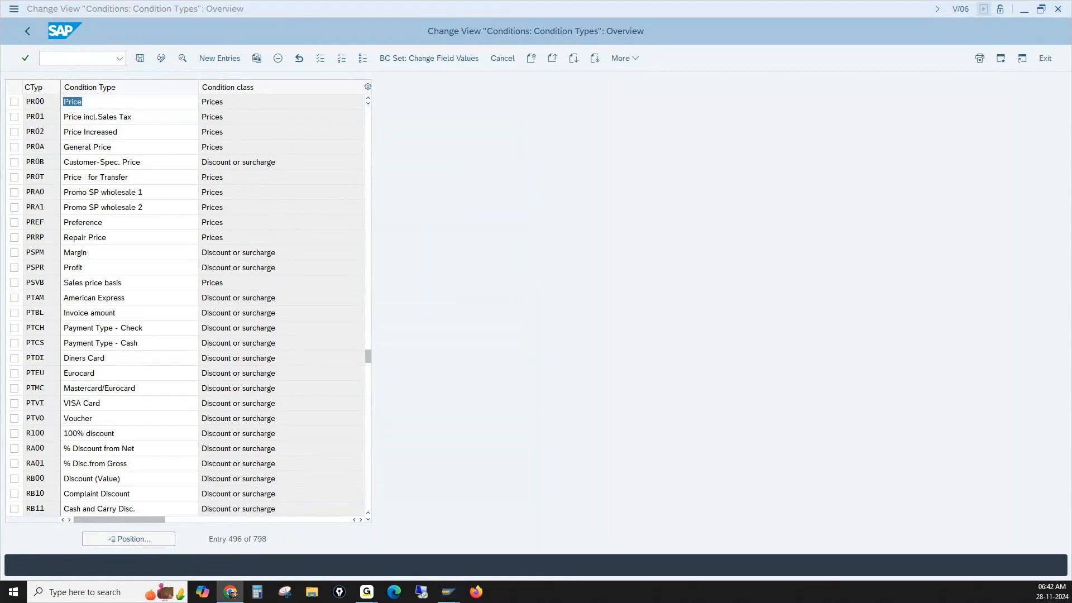
click(14, 103)
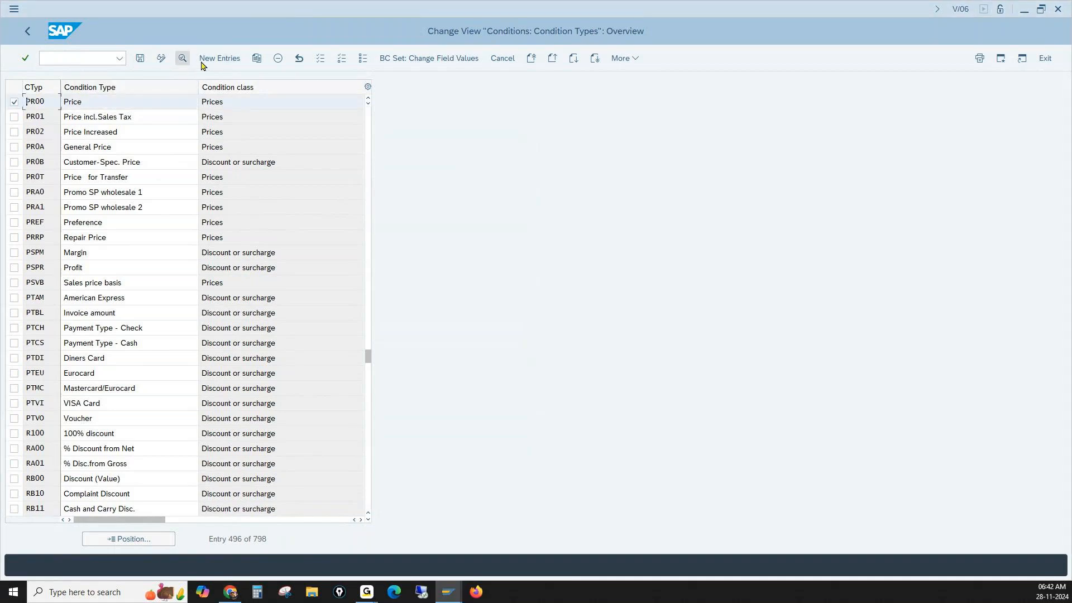
click(258, 60)
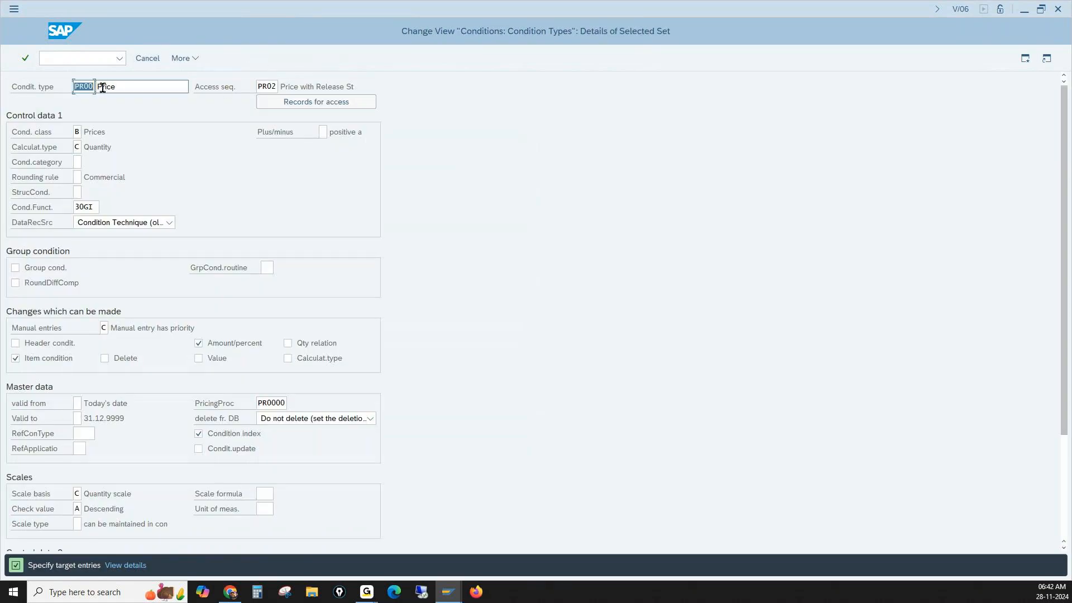
text(L001)
key(Return)
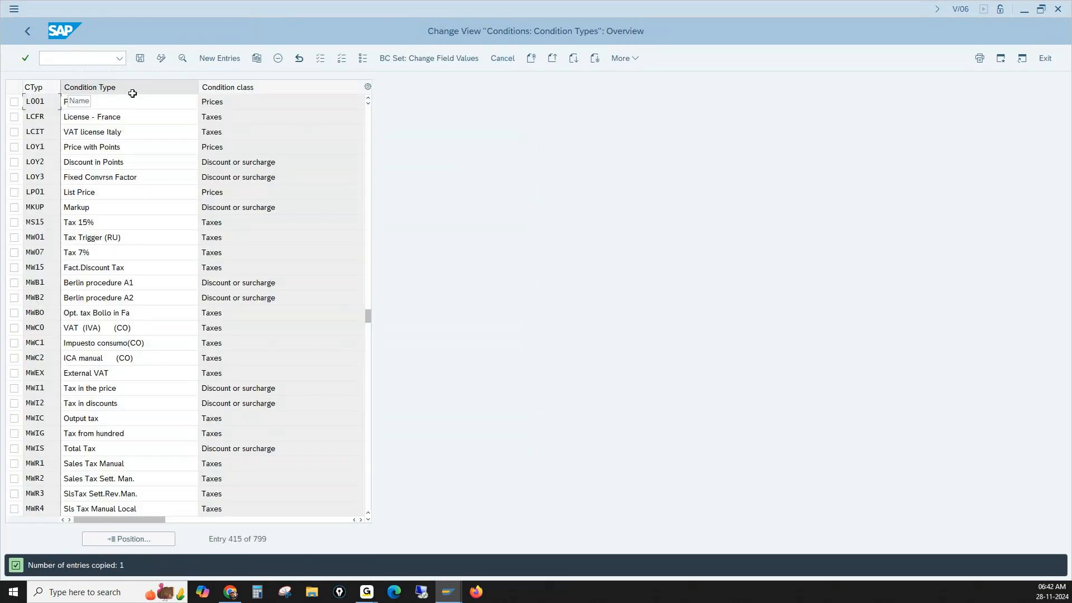
- Rename condition type L001 to Galaxy B Price and save it in the proposed customizing request
click(100, 107)
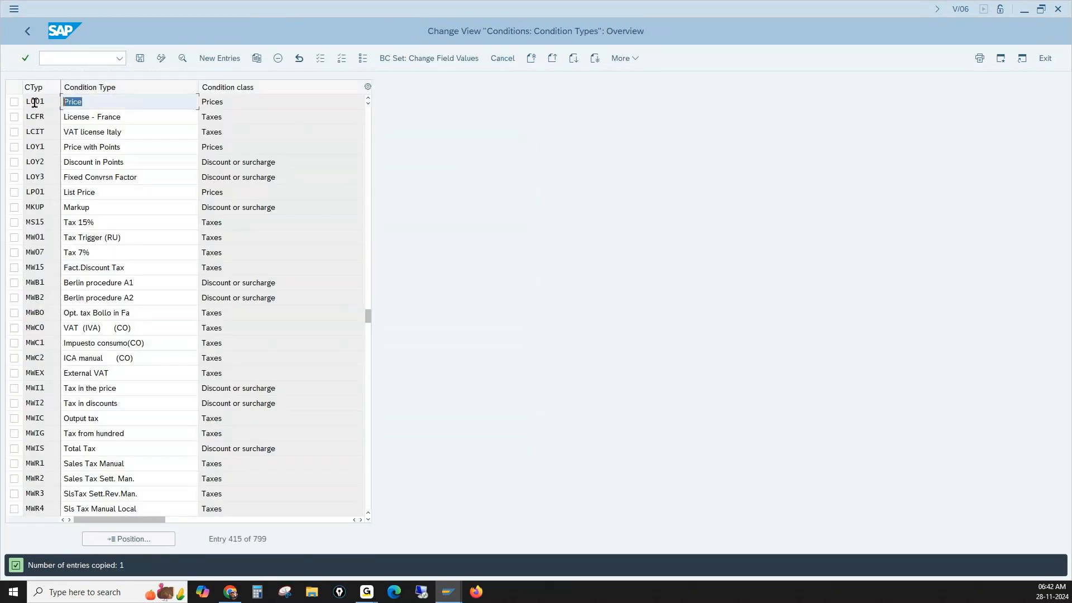
text(G)
click(112, 120)
key(Return)
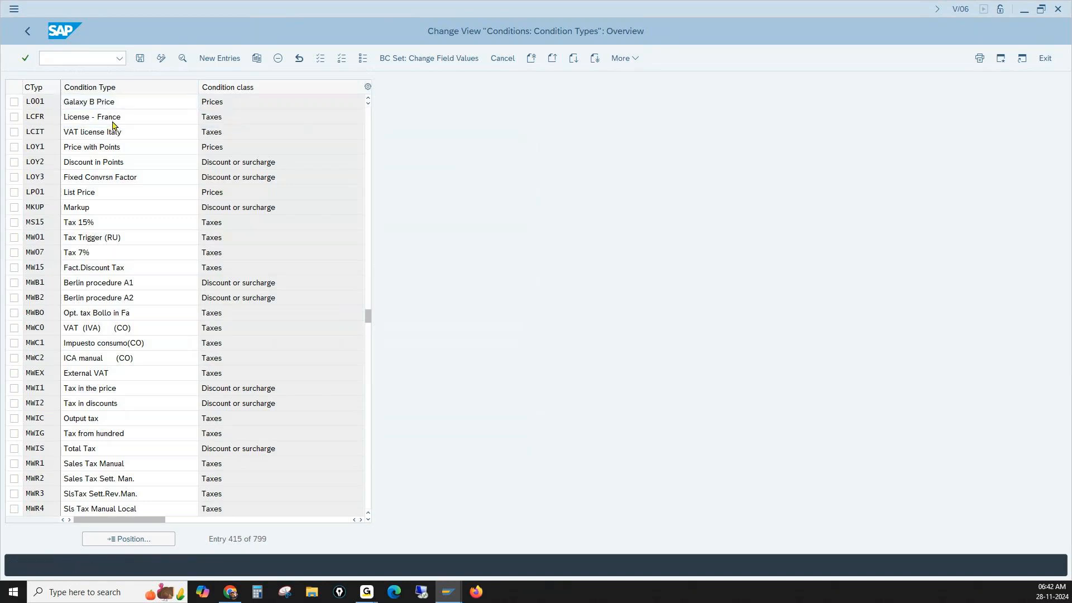
click(140, 58)
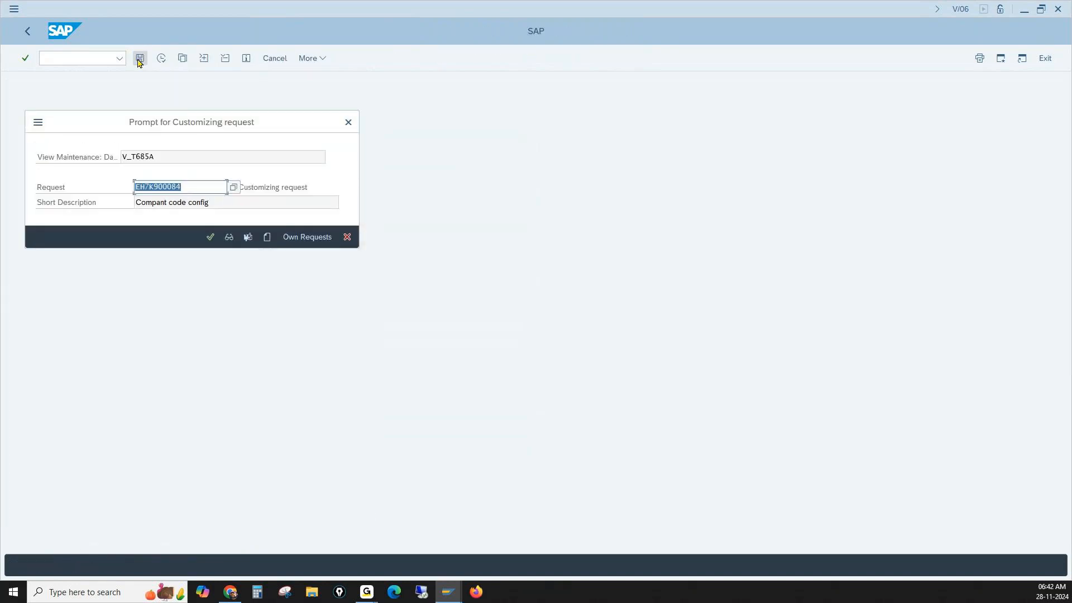
click(210, 237)
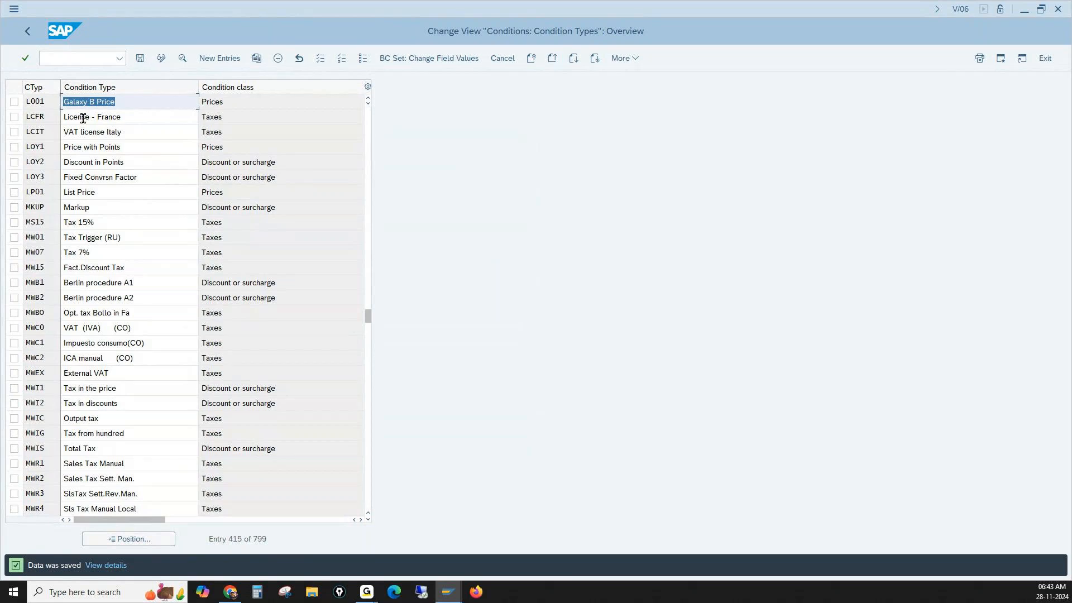
- Assign access sequence L001 to condition type L001 in its details and save the change
click(46, 103)
double_click(47, 107)
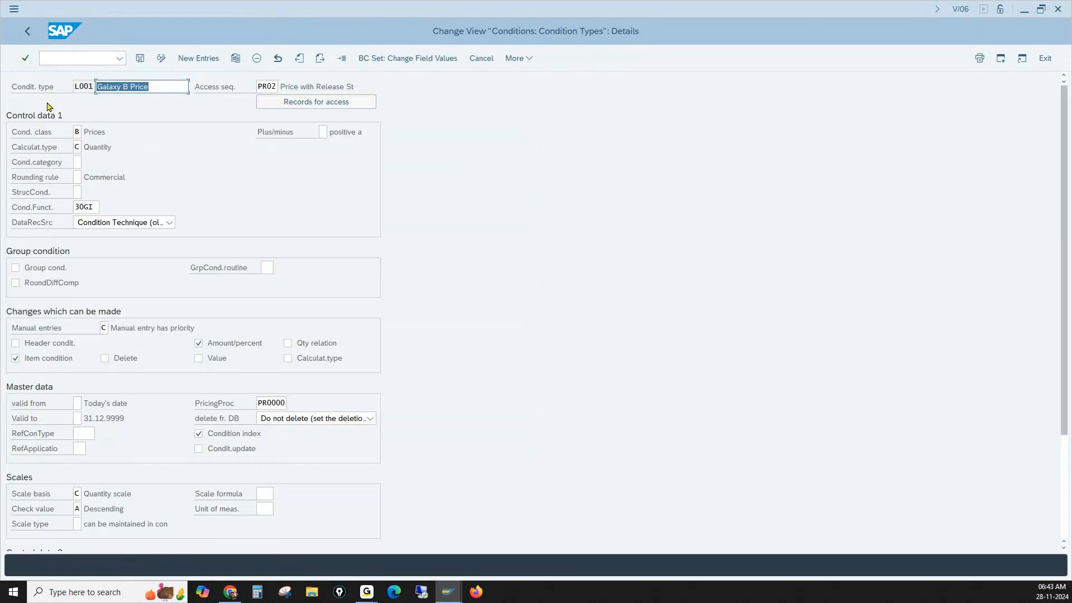
drag(267, 88, 286, 91)
text(L)
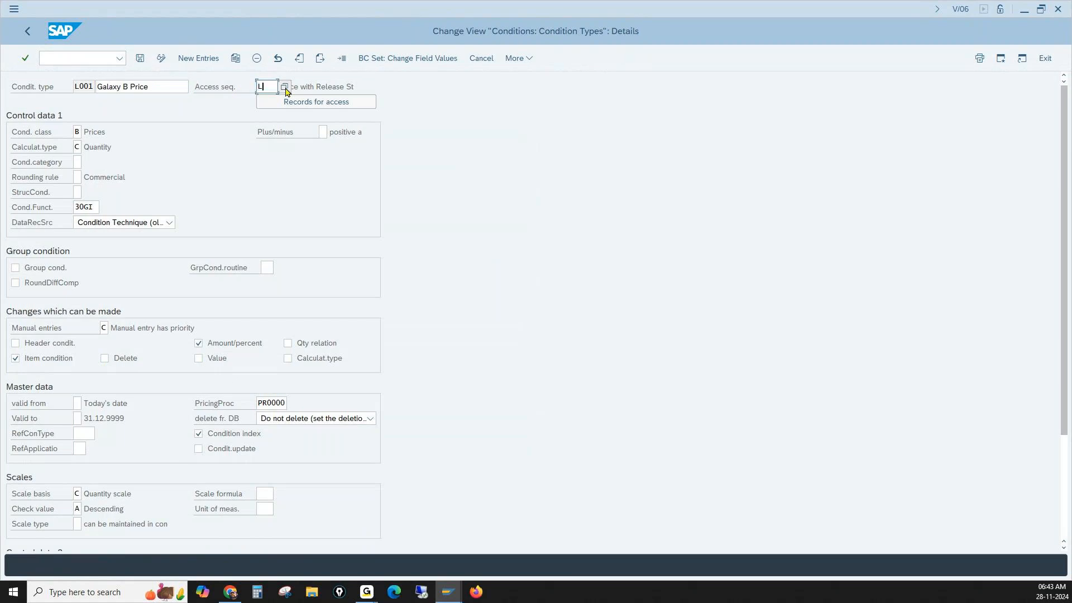
text(001)
key(Return)
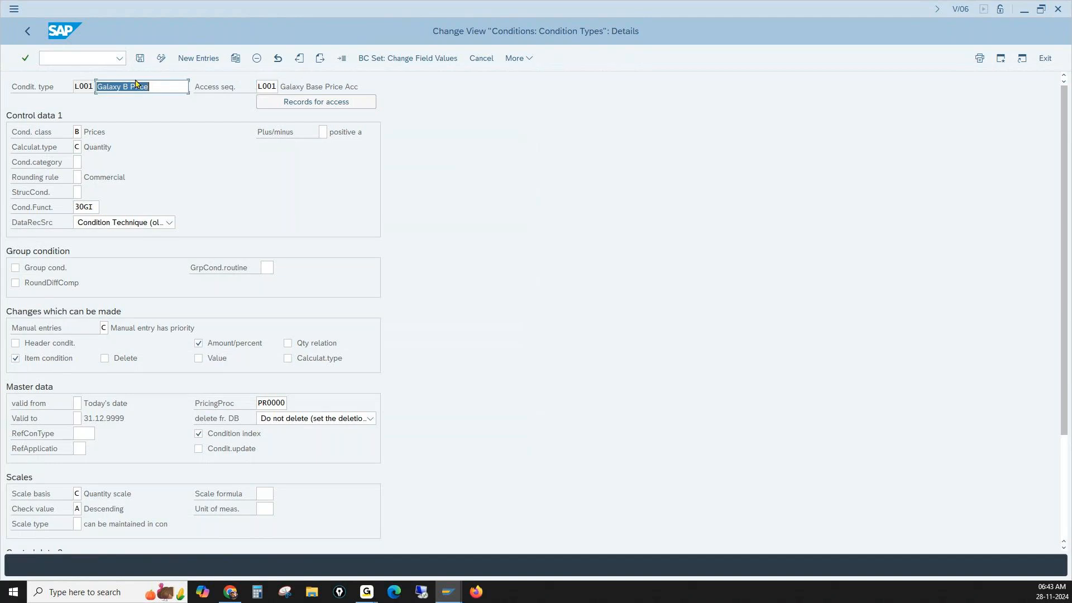
click(140, 59)
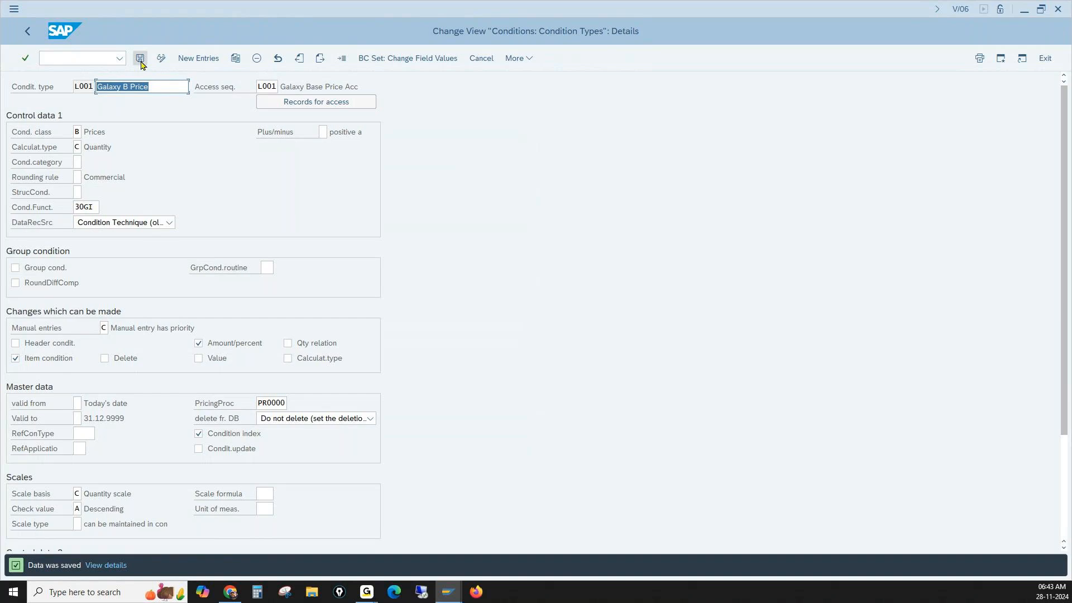
click(140, 59)
- Go to transaction V/08 to maintain the pricing procedures
drag(74, 86, 97, 91)
click(85, 59)
text(/)
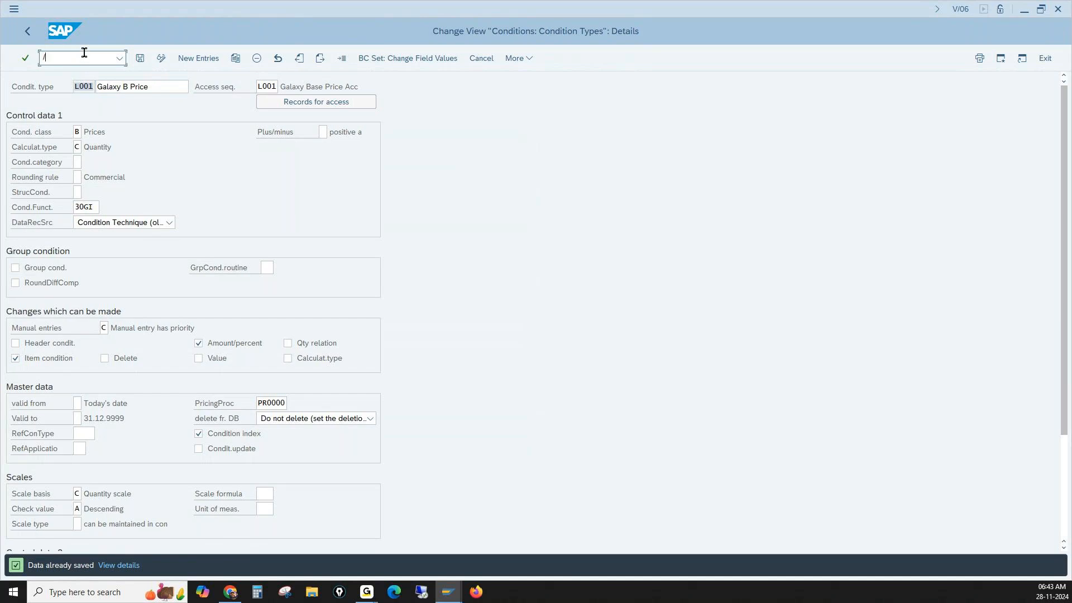
text(nvk11)
key(Return)
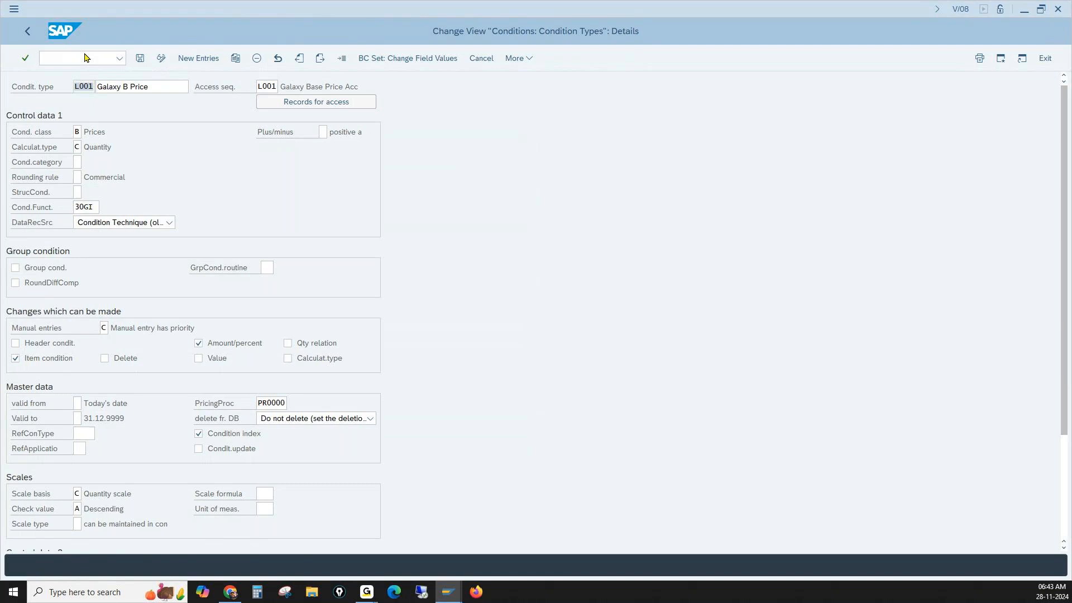
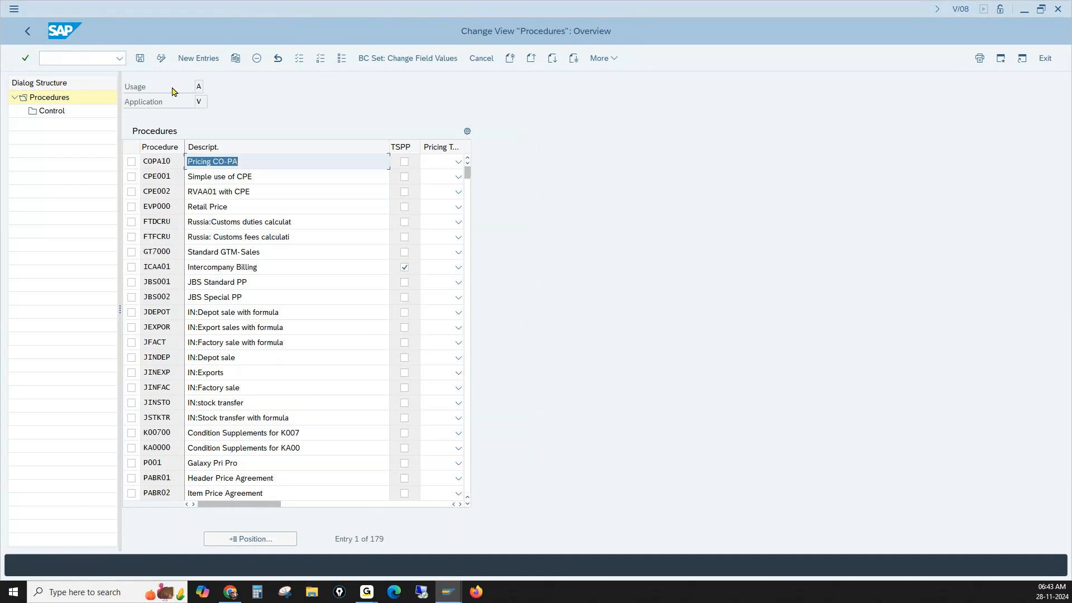
- Look through the possible values for the Application field, checking the Sales/Distribution and Purchasing entries, without choosing a new value
click(196, 103)
double_click(197, 104)
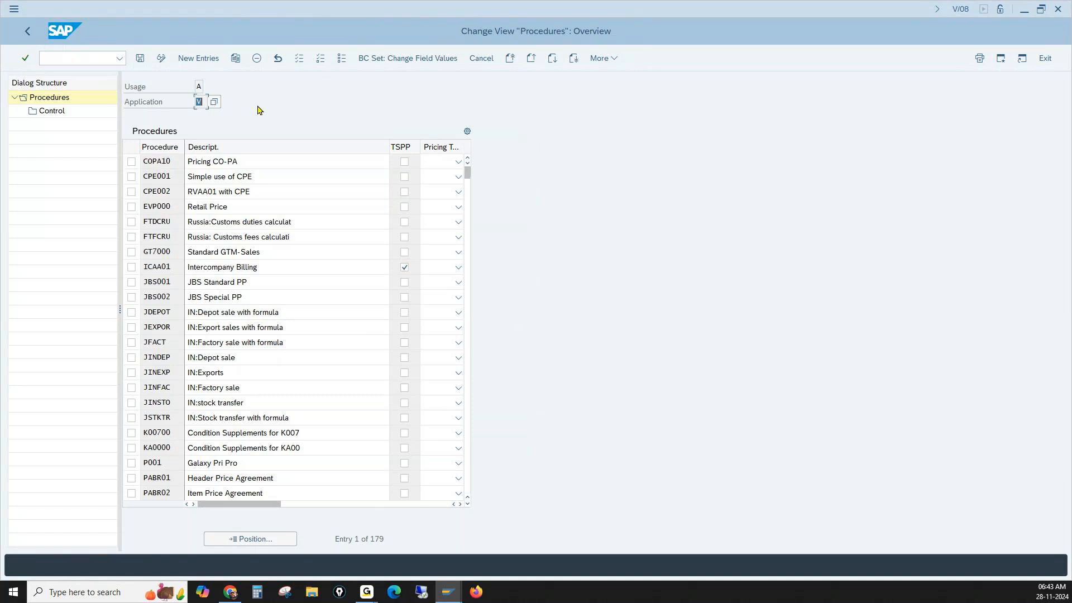
click(213, 103)
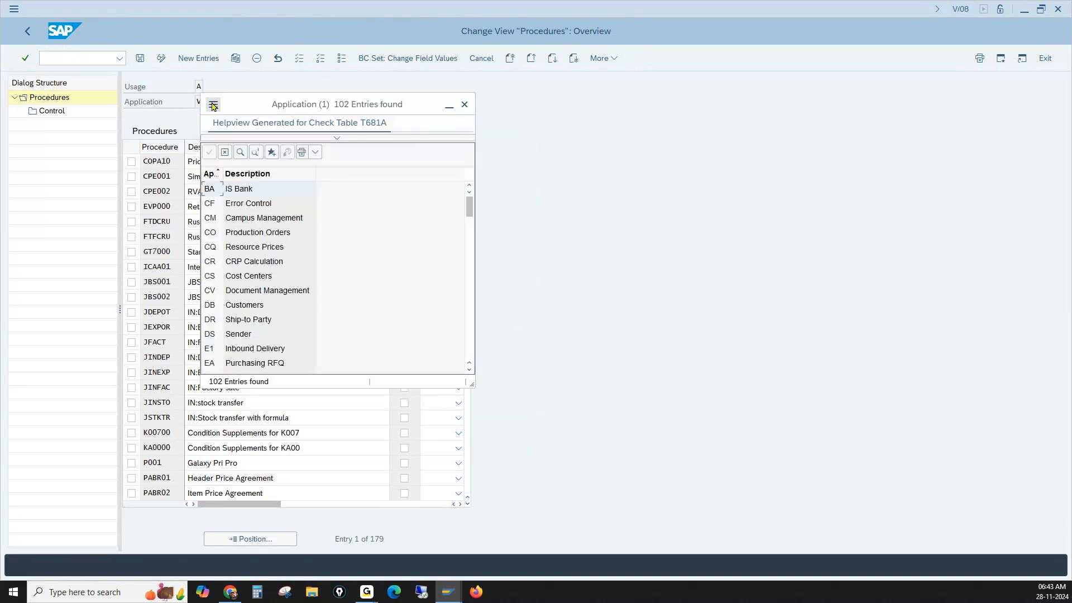
scroll(311, 243, down, 14)
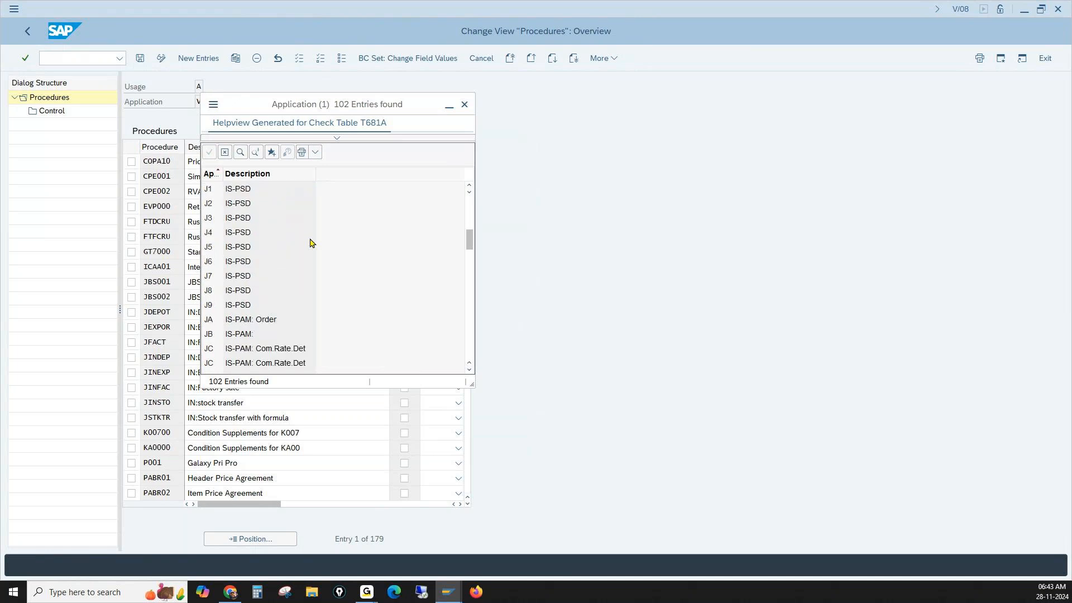
scroll(311, 243, down, 8)
scroll(311, 244, up, 3)
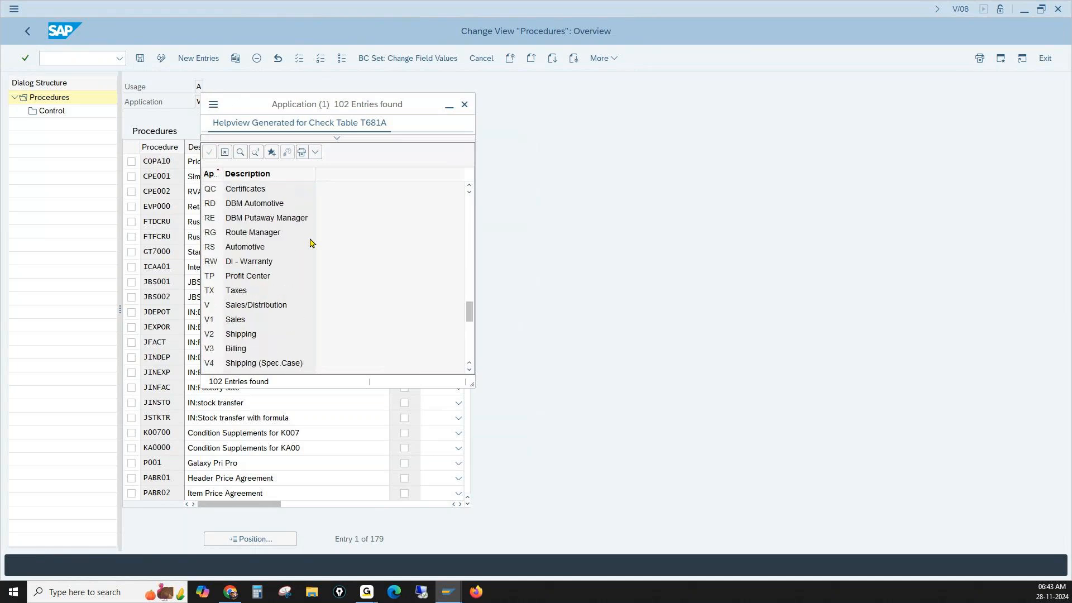
click(236, 306)
scroll(349, 286, up, 13)
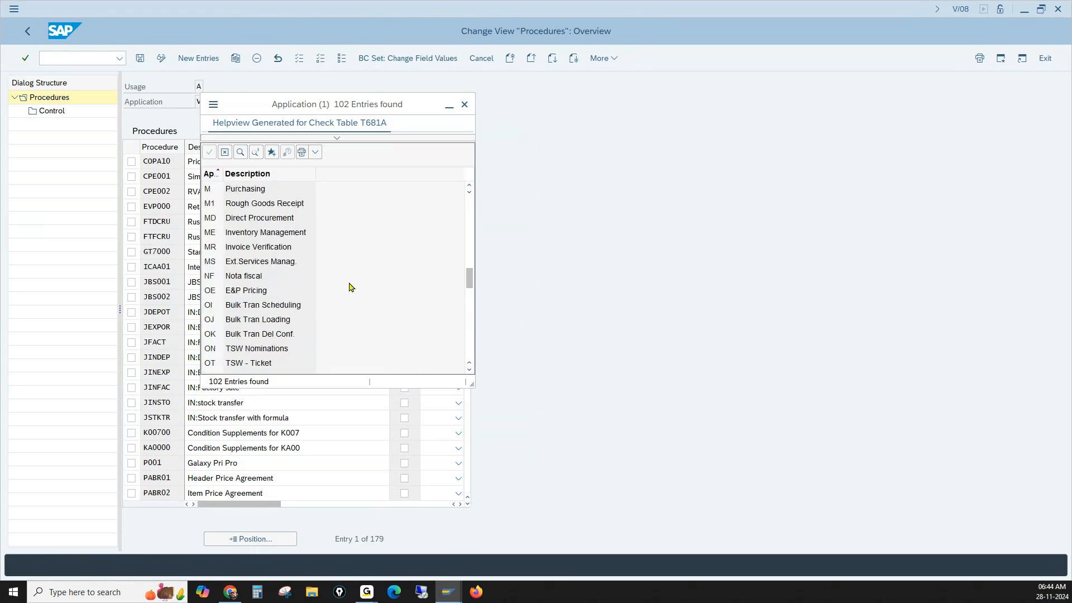
scroll(349, 287, up, 10)
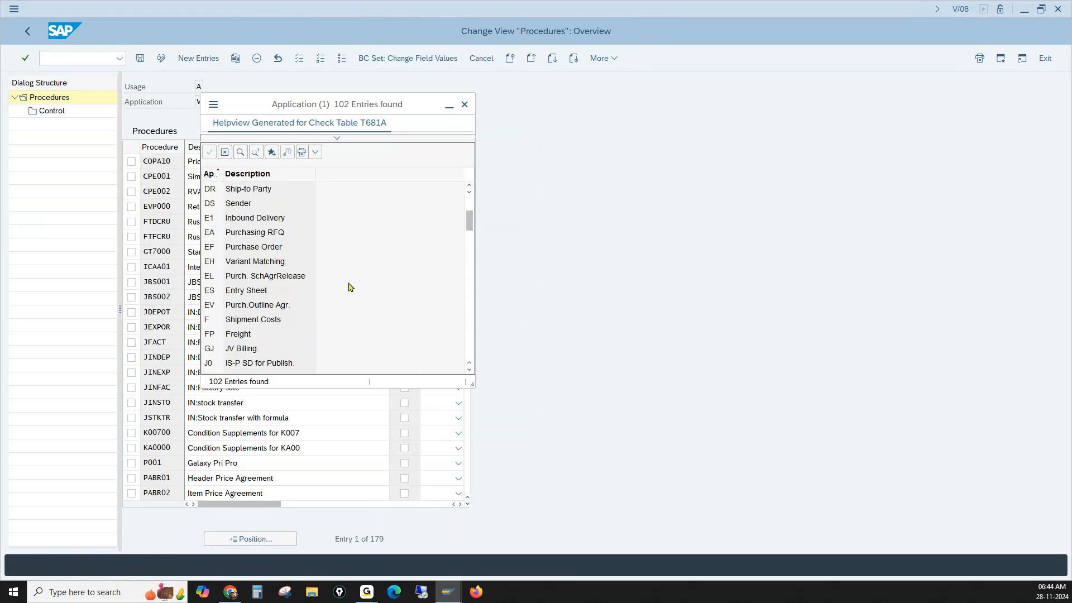
scroll(350, 287, down, 20)
scroll(349, 287, up, 5)
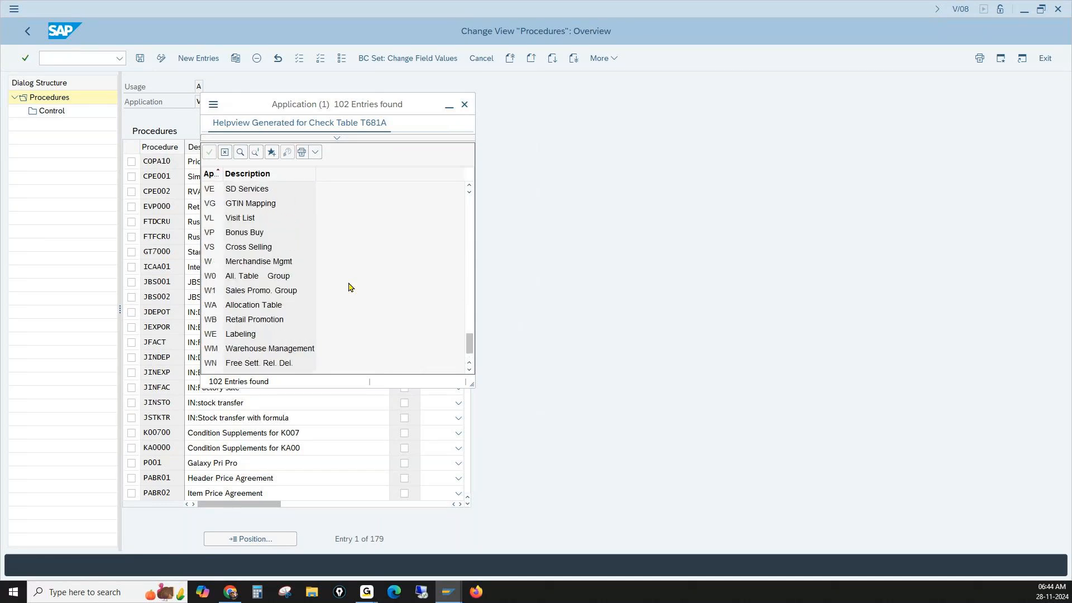
scroll(350, 287, up, 3)
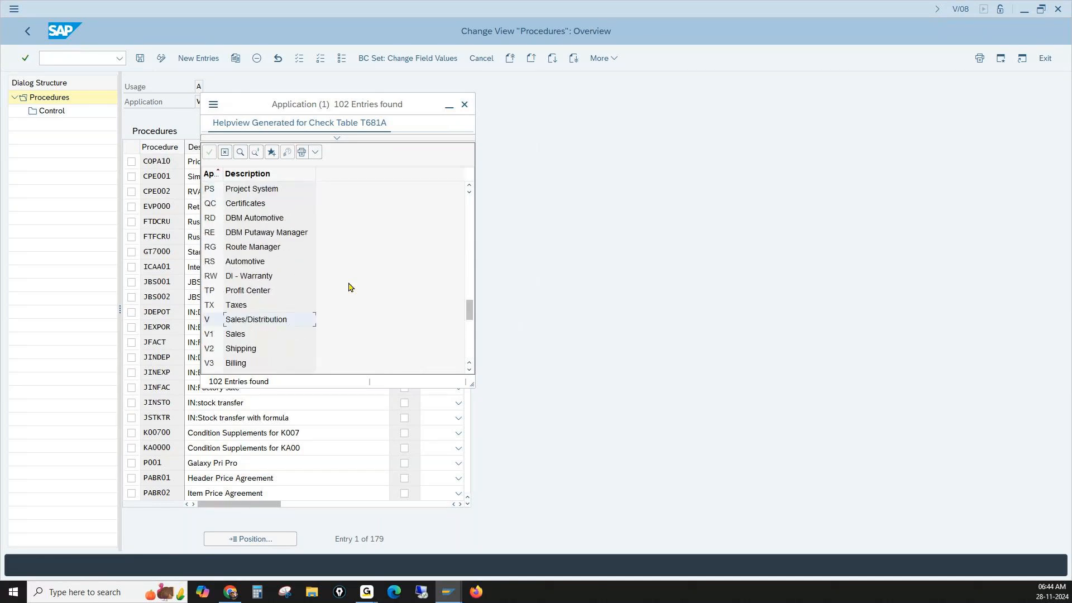
scroll(284, 264, up, 6)
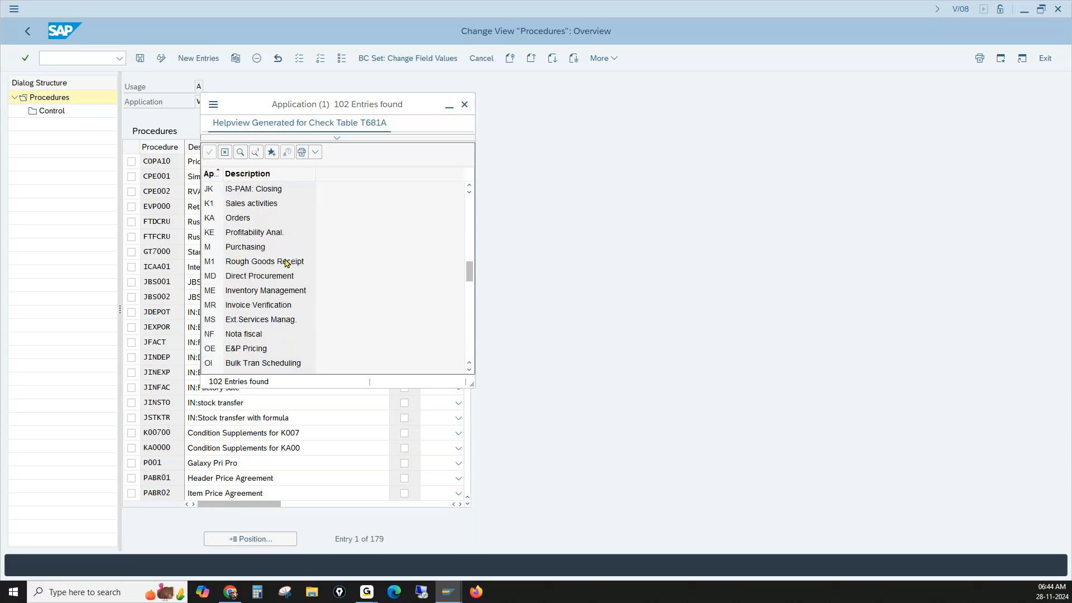
click(211, 247)
click(466, 105)
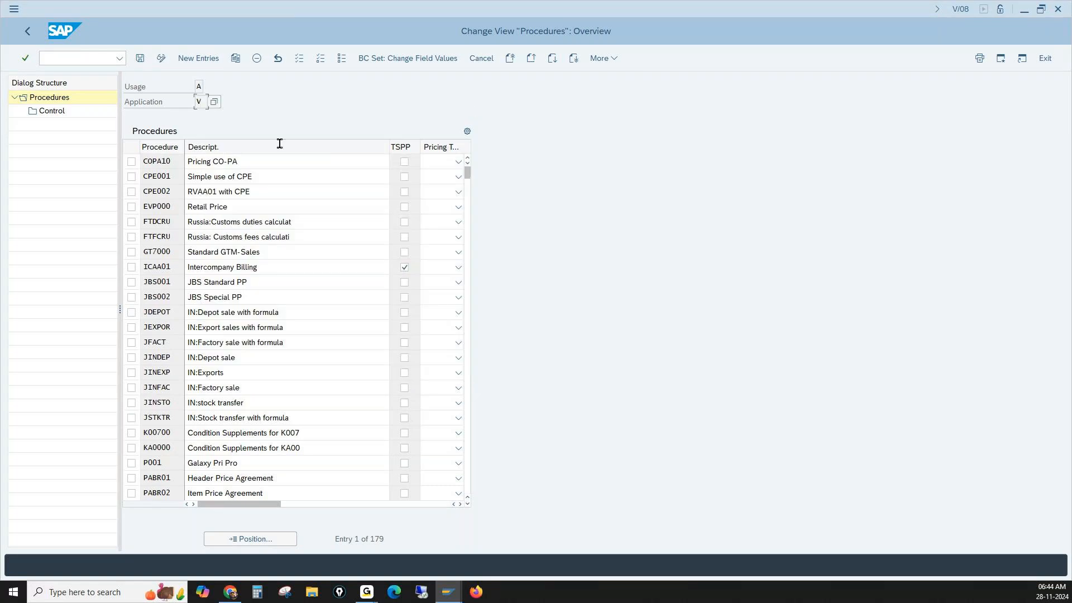
click(196, 101)
text(M)
drag(195, 101, 204, 101)
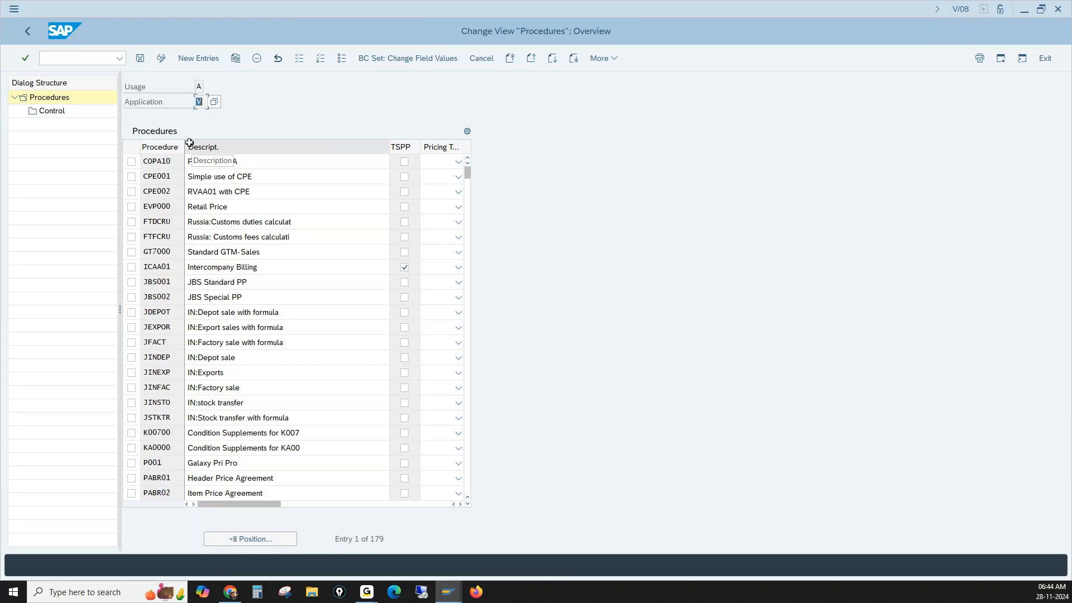
- Check the Pricing entry among the possible values for the Usage field and close the list
click(197, 88)
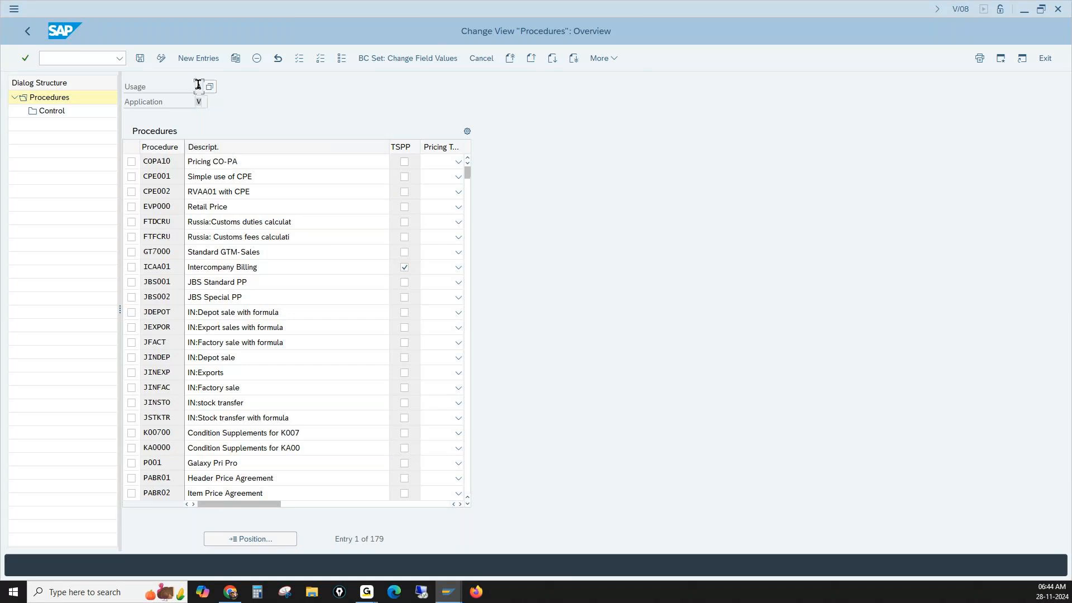
click(208, 86)
click(231, 234)
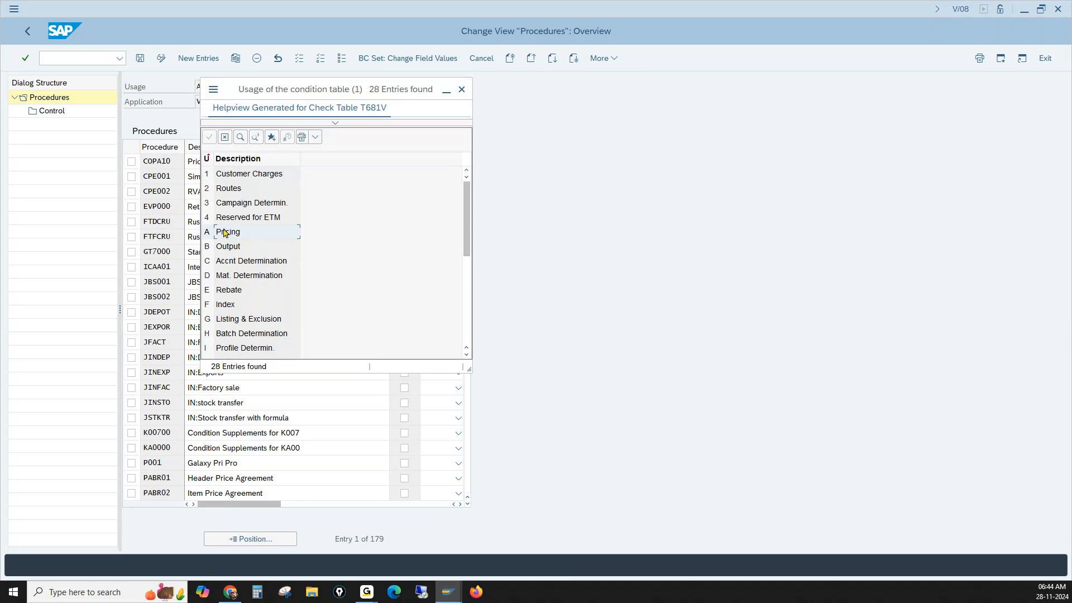
click(459, 90)
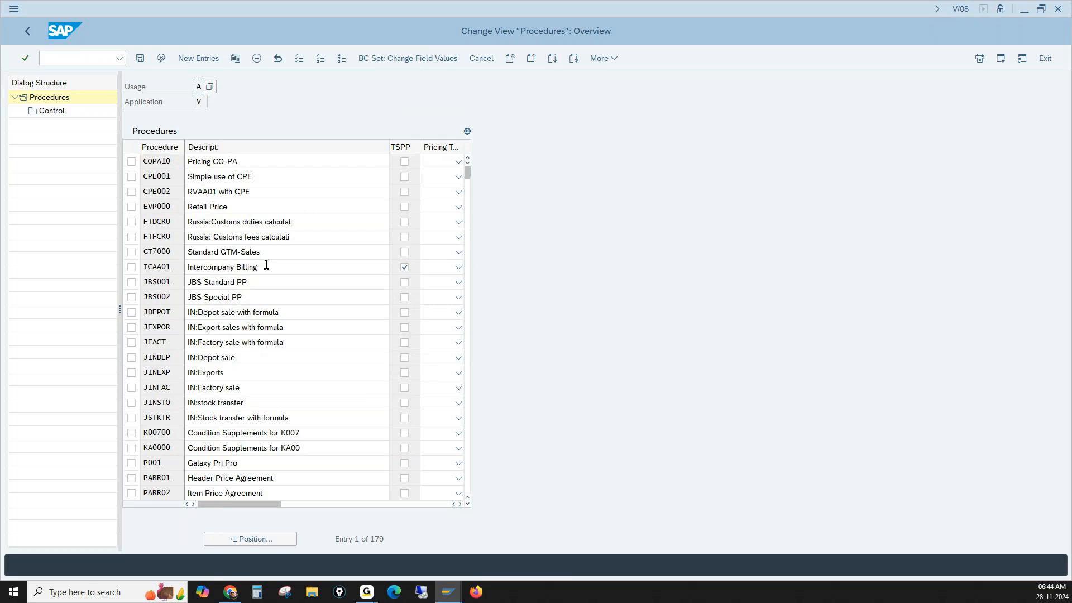
- Position the procedures overview on the standard pricing procedure RVAA01
click(274, 538)
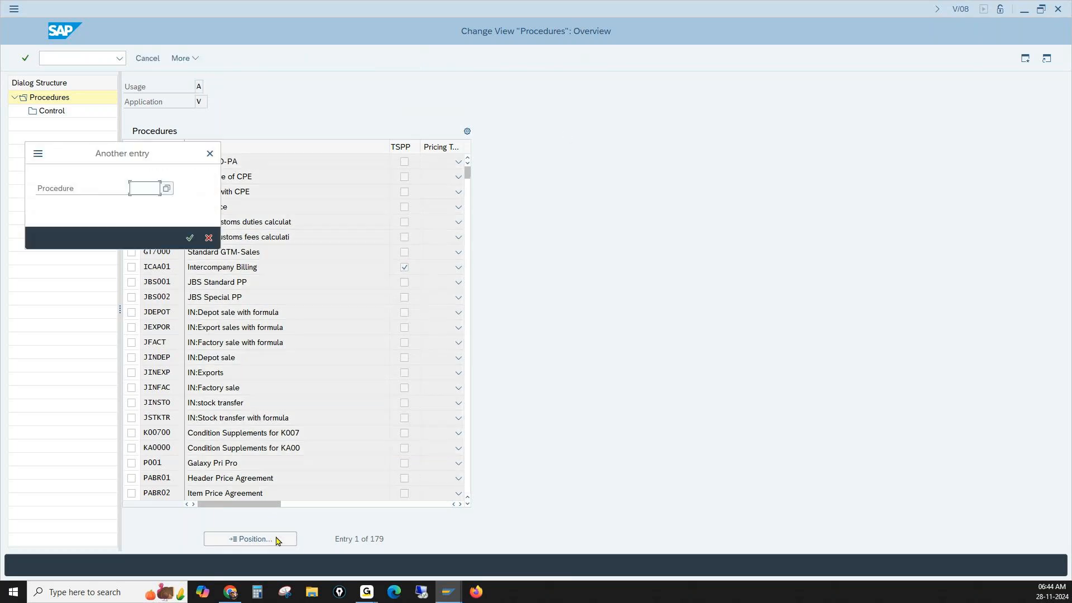
text(rvaa01)
key(Return)
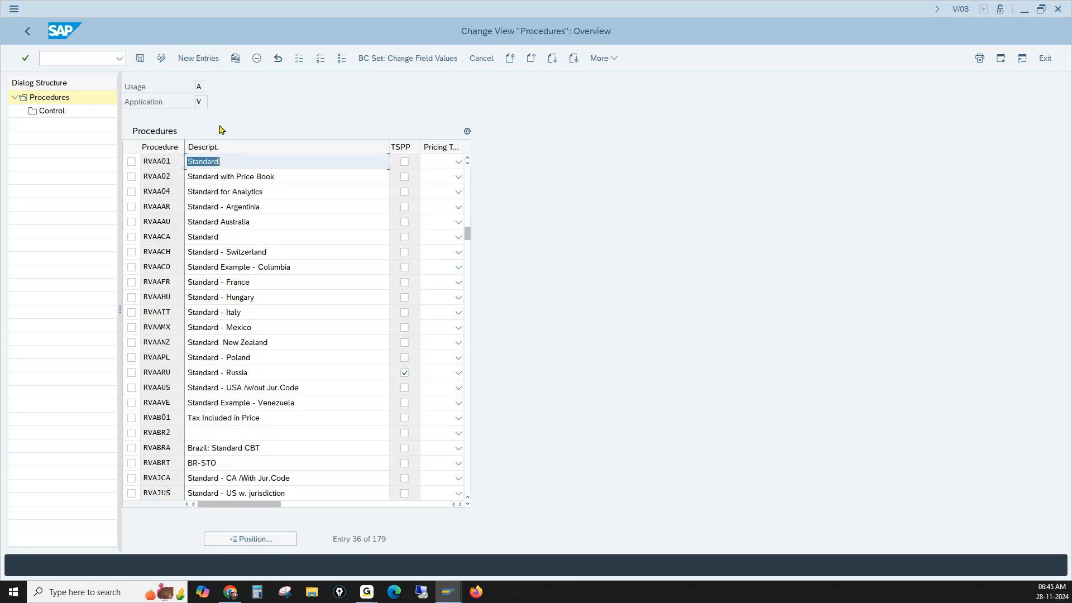
- Create a new pricing procedure L001 with the description Galaxy Pri Pro and save it in the proposed customizing request
click(205, 63)
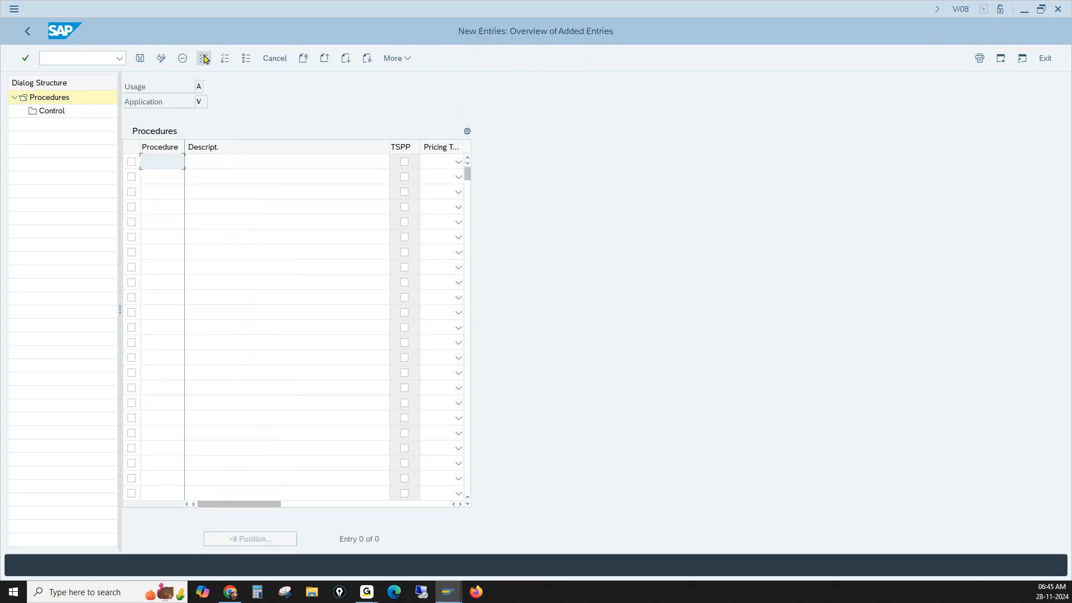
text(1001)
key(Return)
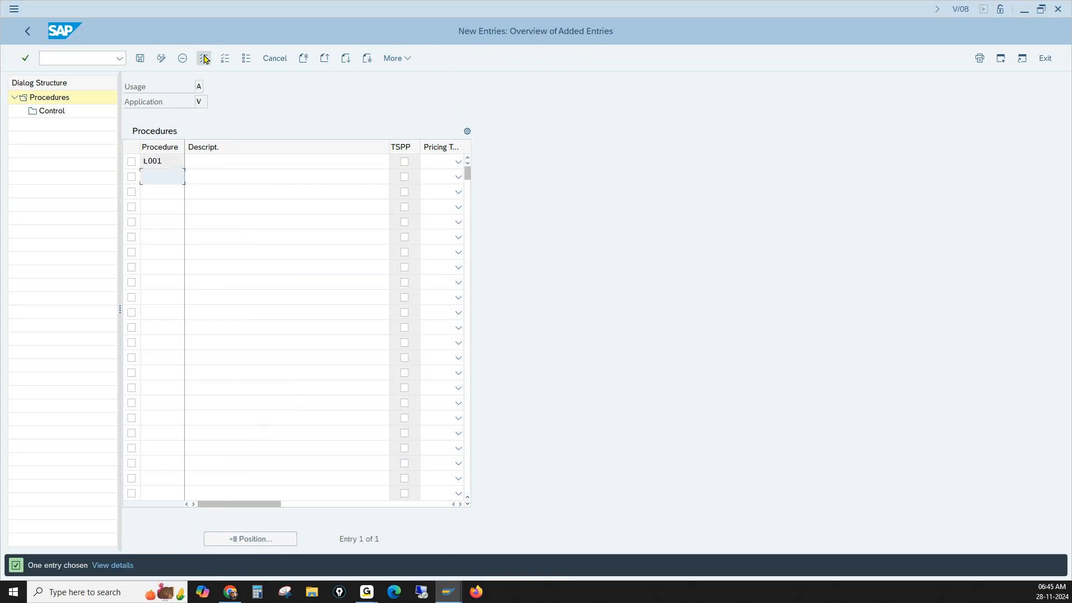
click(234, 160)
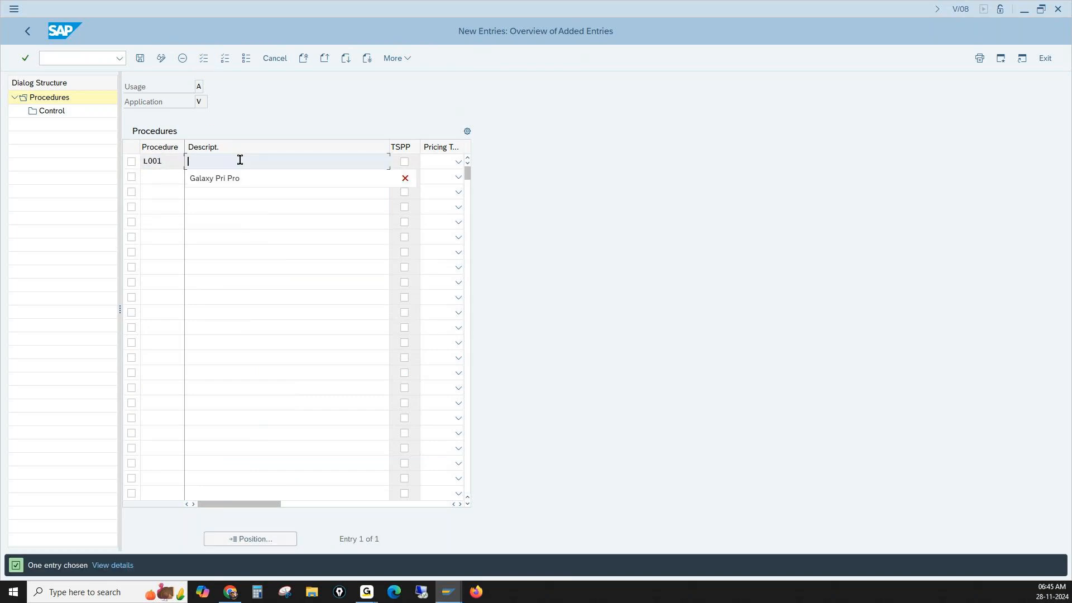
click(235, 176)
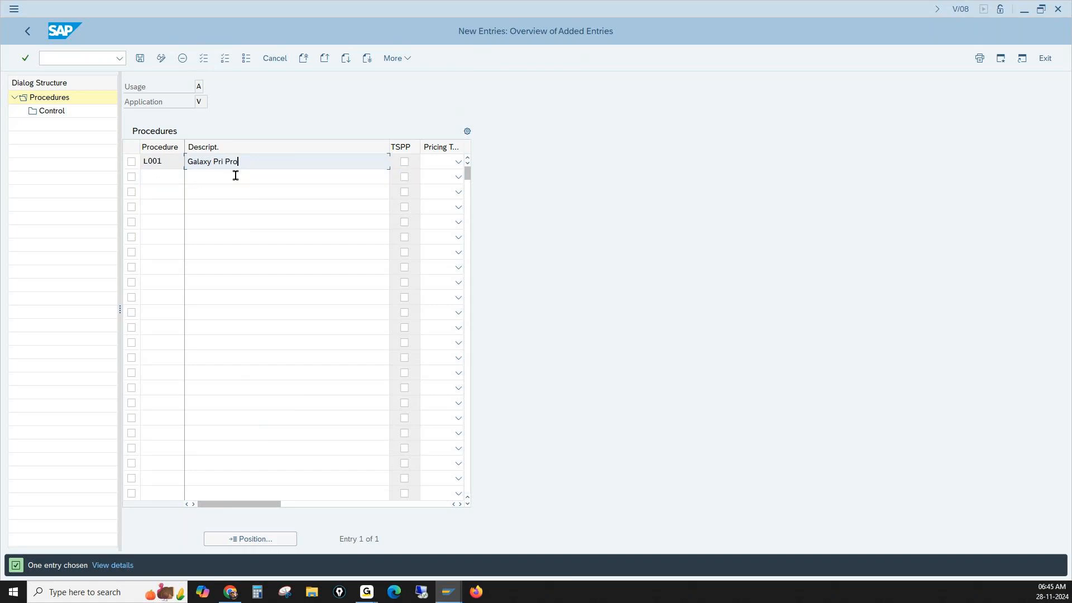
key(Return)
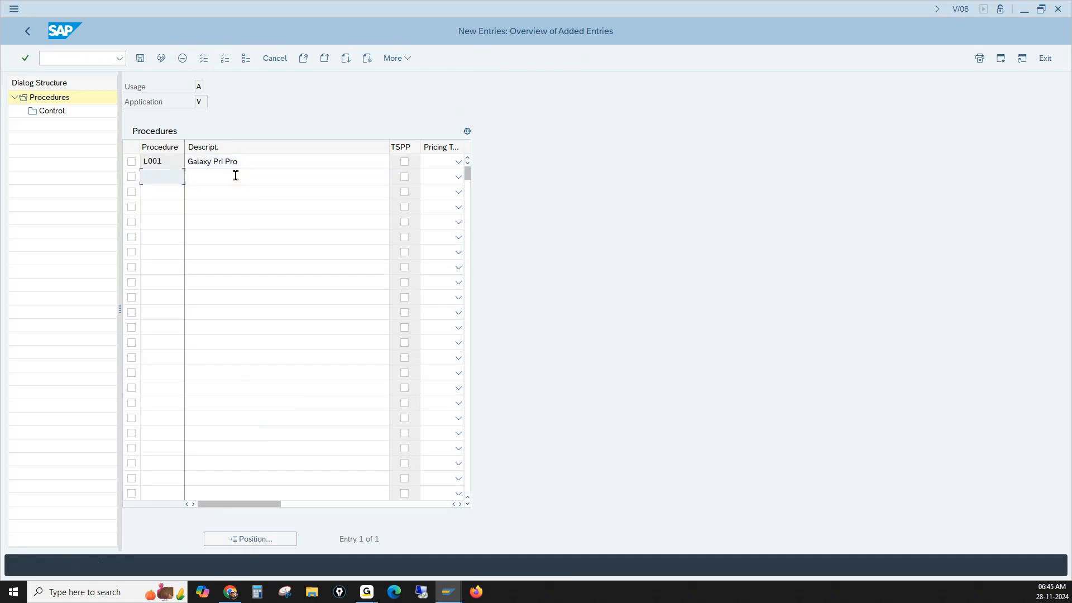
click(141, 62)
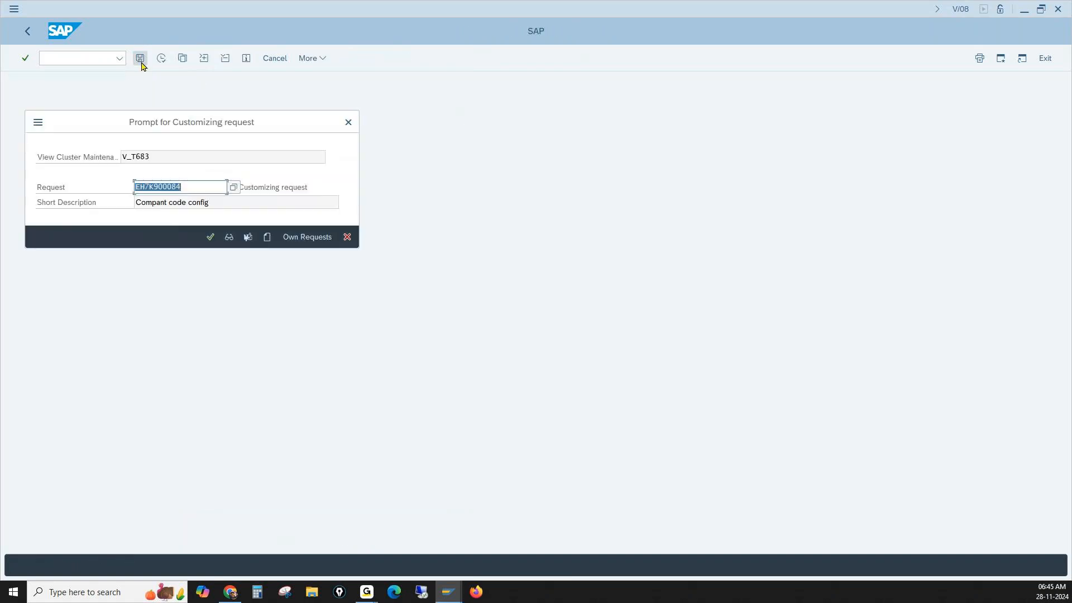
click(210, 236)
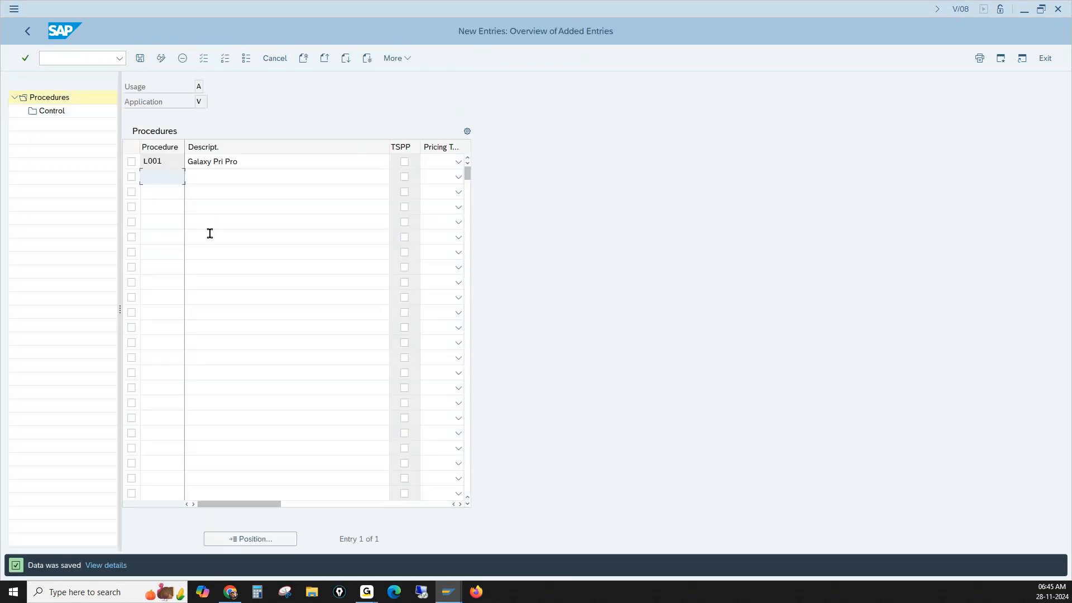
- Open the control data of pricing procedure L001 and narrow the Description column of the step overview
click(131, 162)
double_click(51, 113)
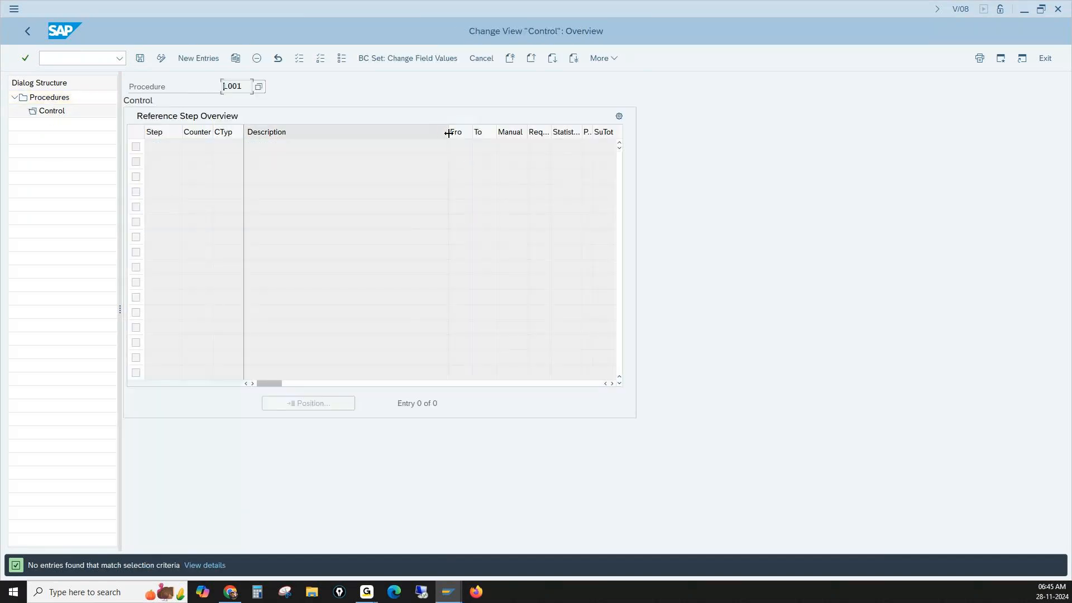
drag(447, 134, 325, 133)
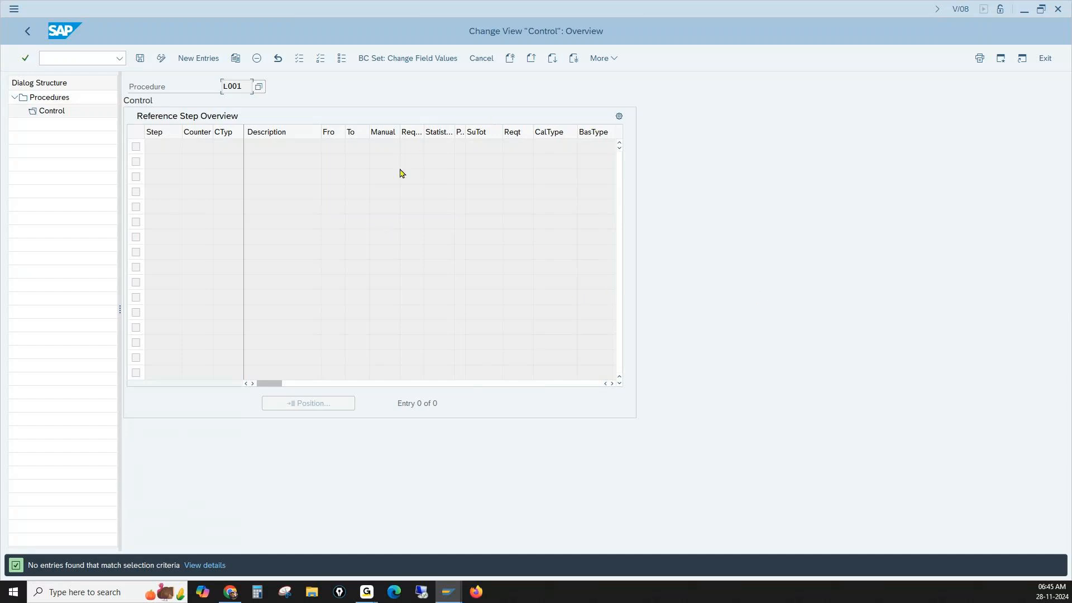
- Add step 10 with condition type L001 to the control data of procedure L001 and save the entry
click(196, 58)
text(10)
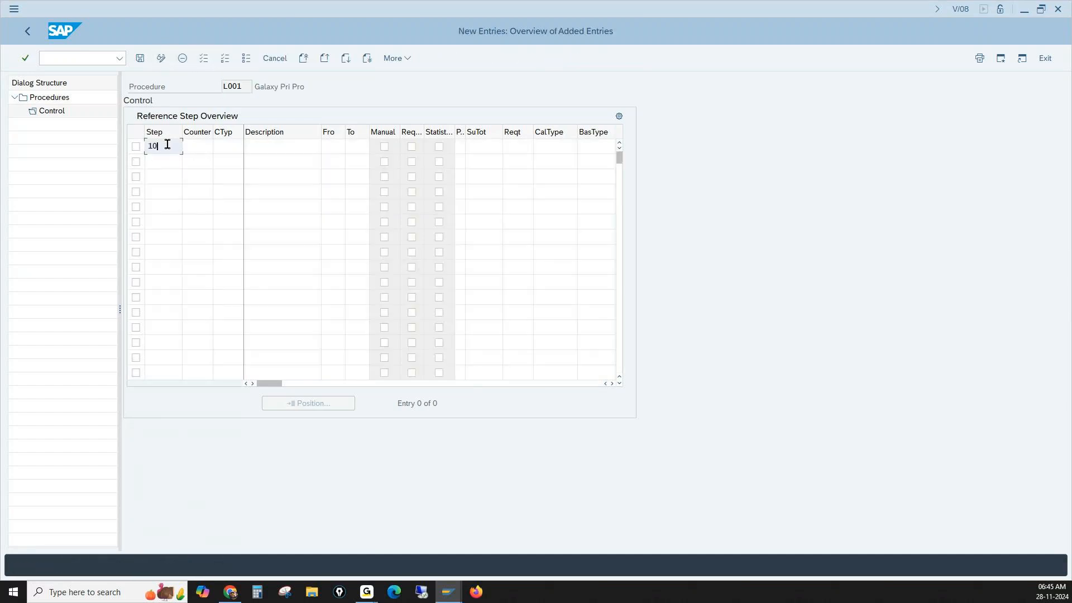
click(238, 147)
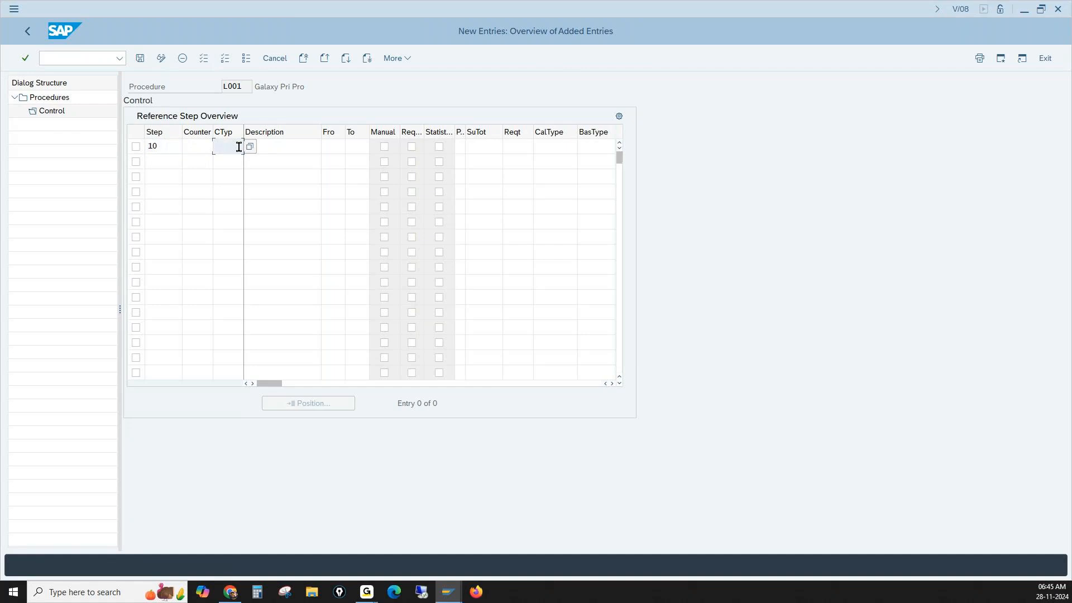
text(L001)
key(Return)
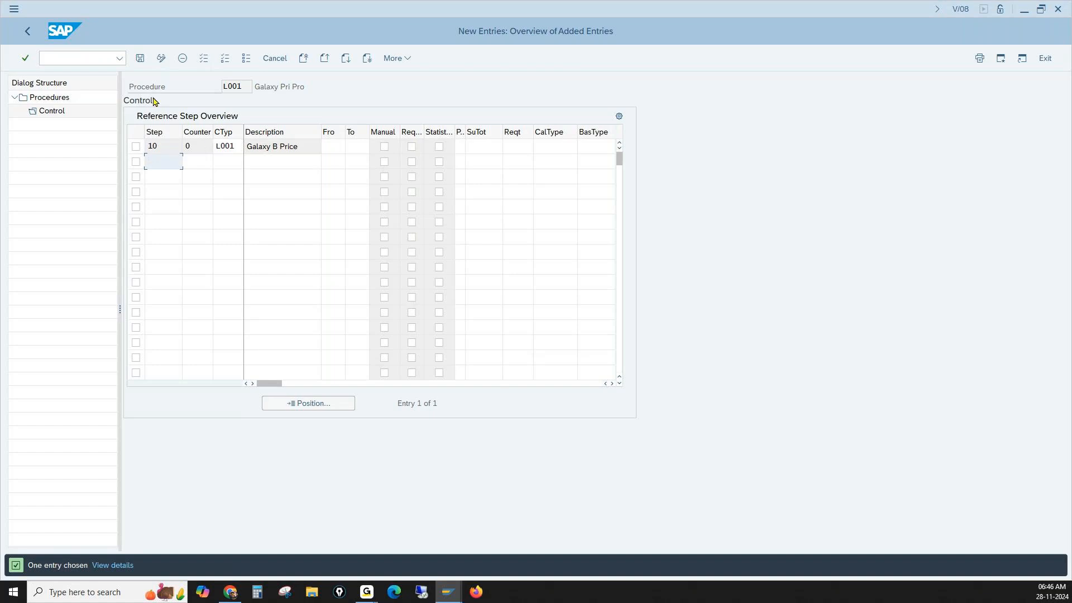
click(140, 59)
click(140, 59)
- Go to transaction OVKK to maintain the pricing procedure determination for sales documents
click(102, 56)
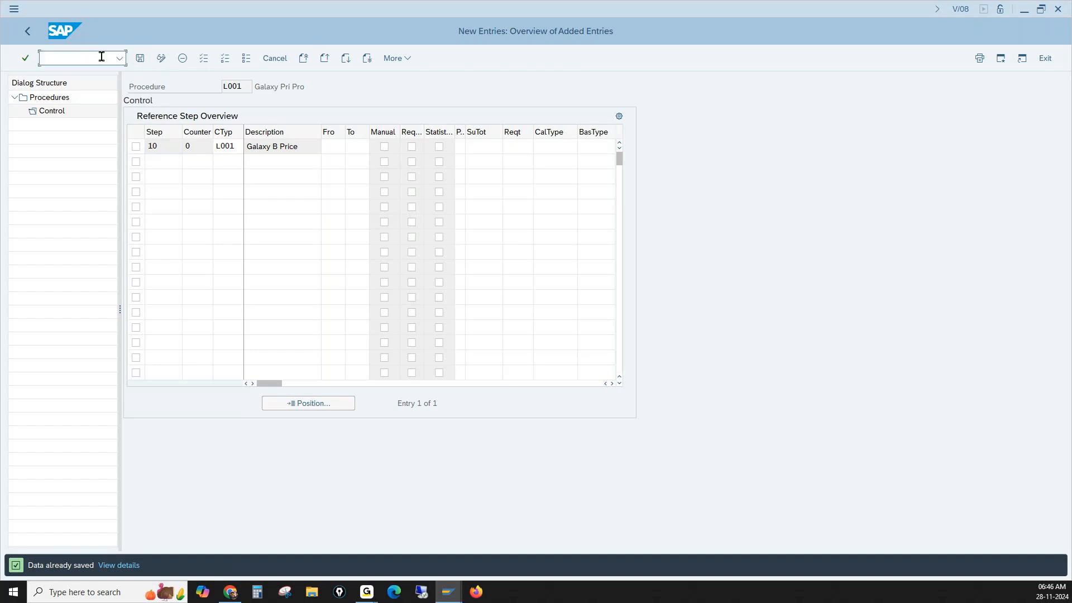
text(/novkk)
key(Return)
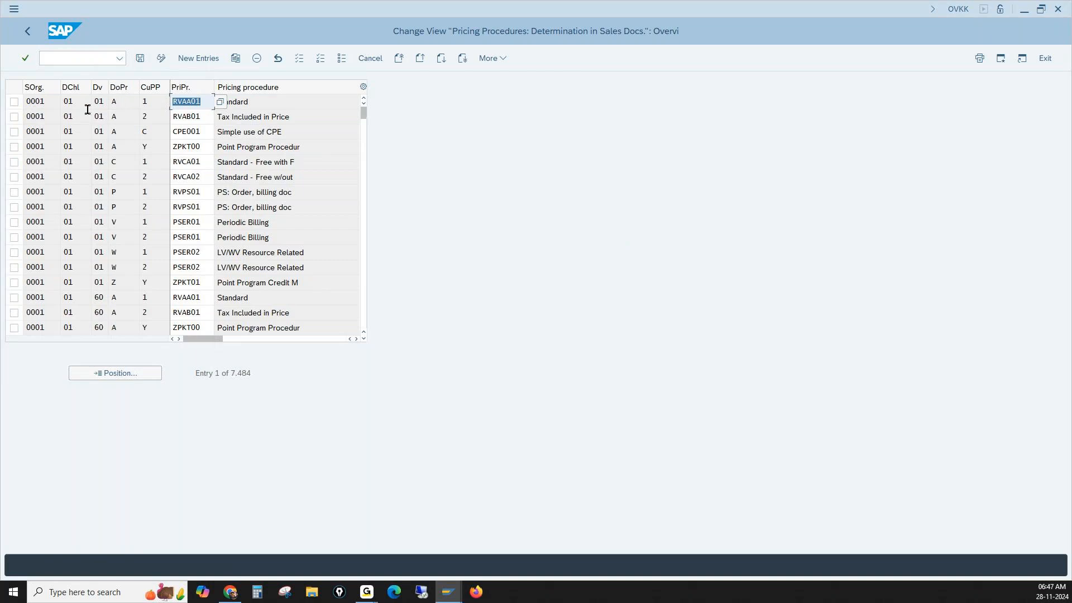
- Position the determination list on sales organization 1000, distribution channel 10, division 00, document pricing procedure A and customer pricing procedure 1
click(198, 101)
drag(203, 101, 176, 101)
click(149, 378)
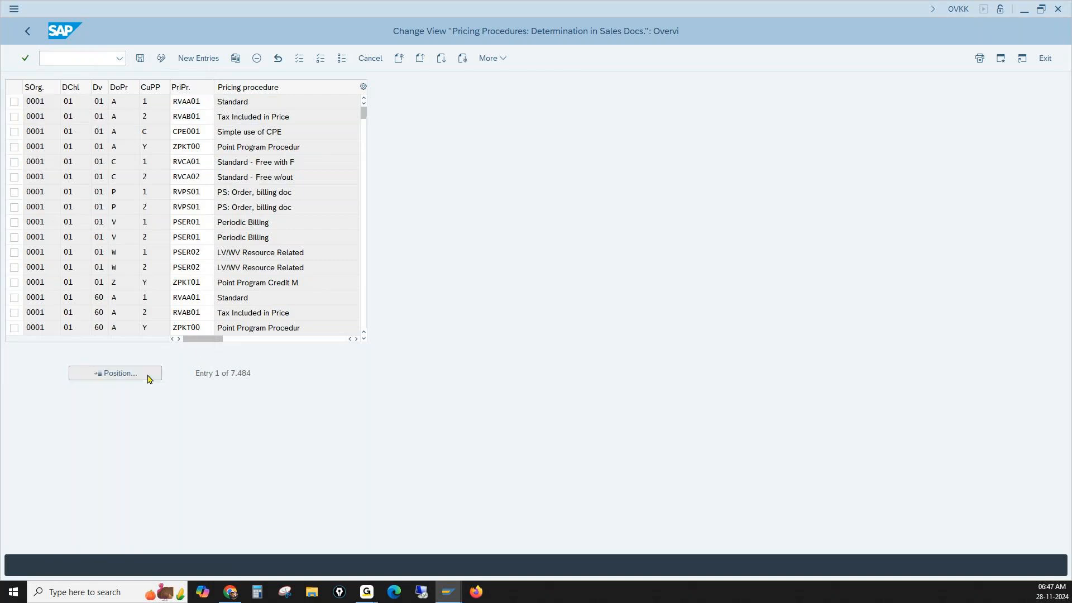
text(1000)
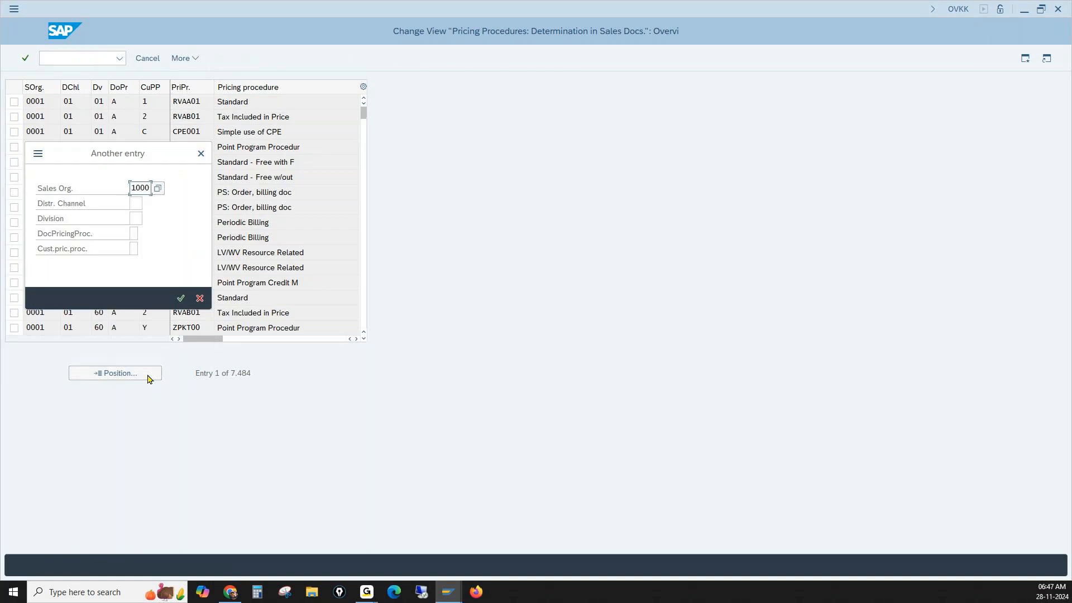
key(Tab)
text(10)
key(Tab)
text(00)
key(Tab)
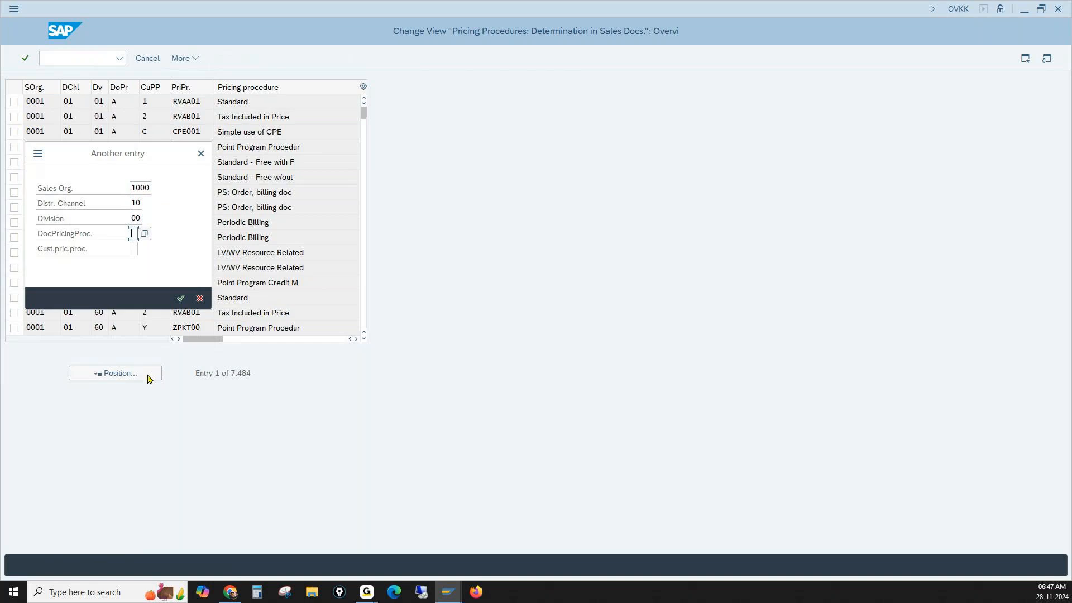
text(a)
key(Tab)
text(1)
key(Return)
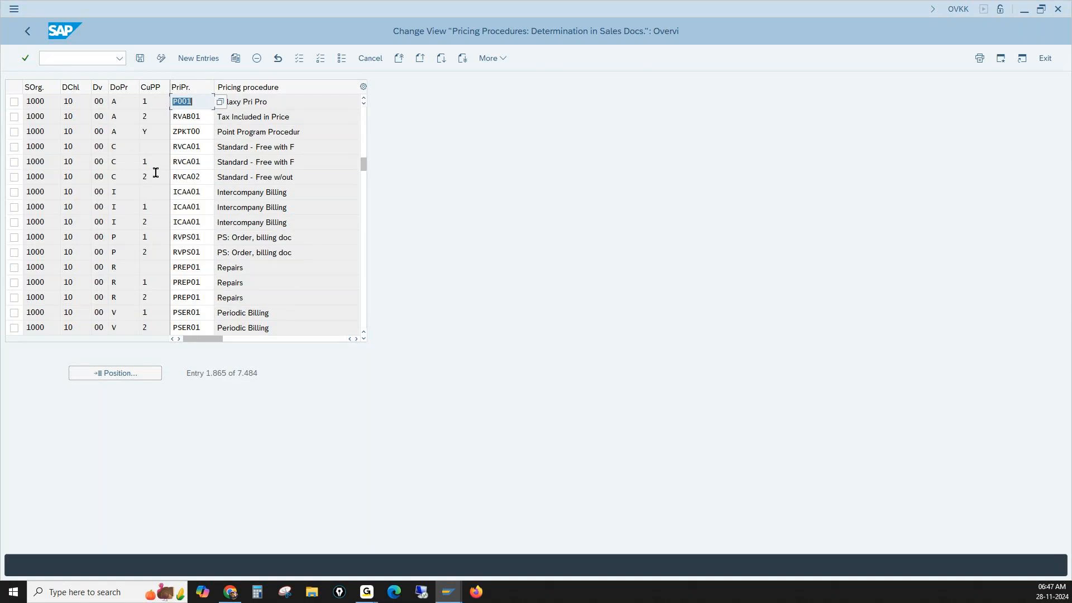
- Assign pricing procedure L001 to the 1000/10/00, document procedure A, customer procedure 1 row and clear that row's condition type
text(1001)
click(356, 339)
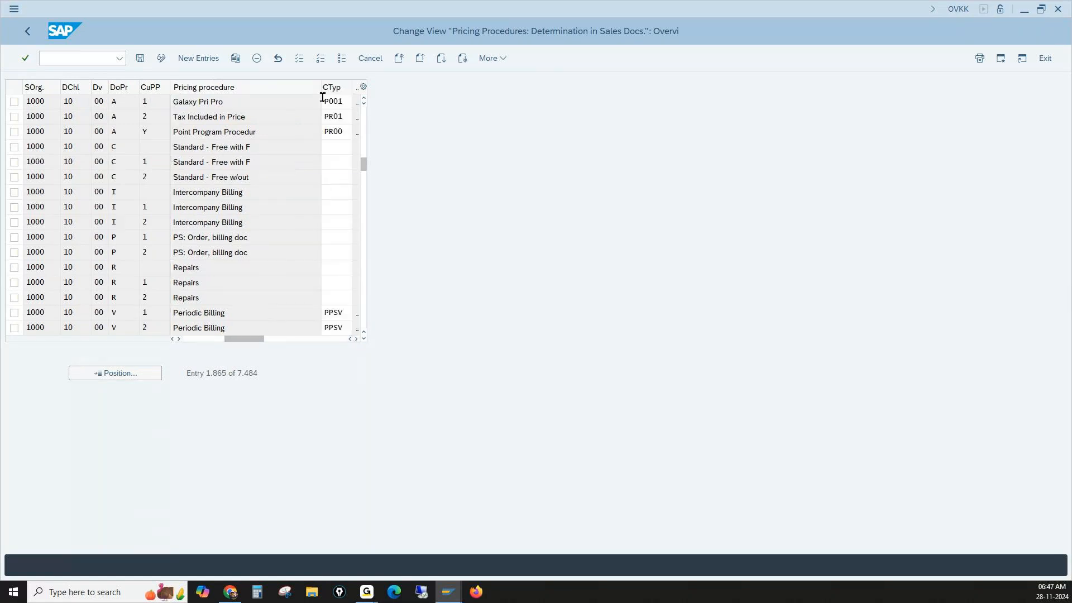
drag(345, 99, 311, 102)
key(BackSpace)
drag(260, 339, 191, 339)
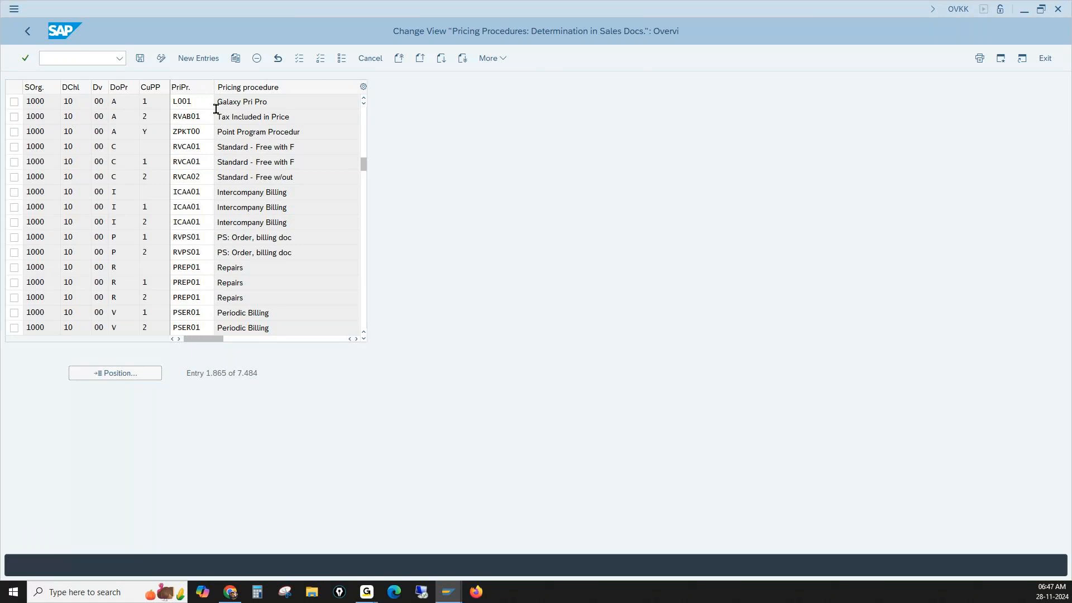
- Review the key and pricing procedure of the L001 determination row and save the determination
drag(193, 101, 161, 97)
click(158, 102)
click(113, 102)
click(177, 99)
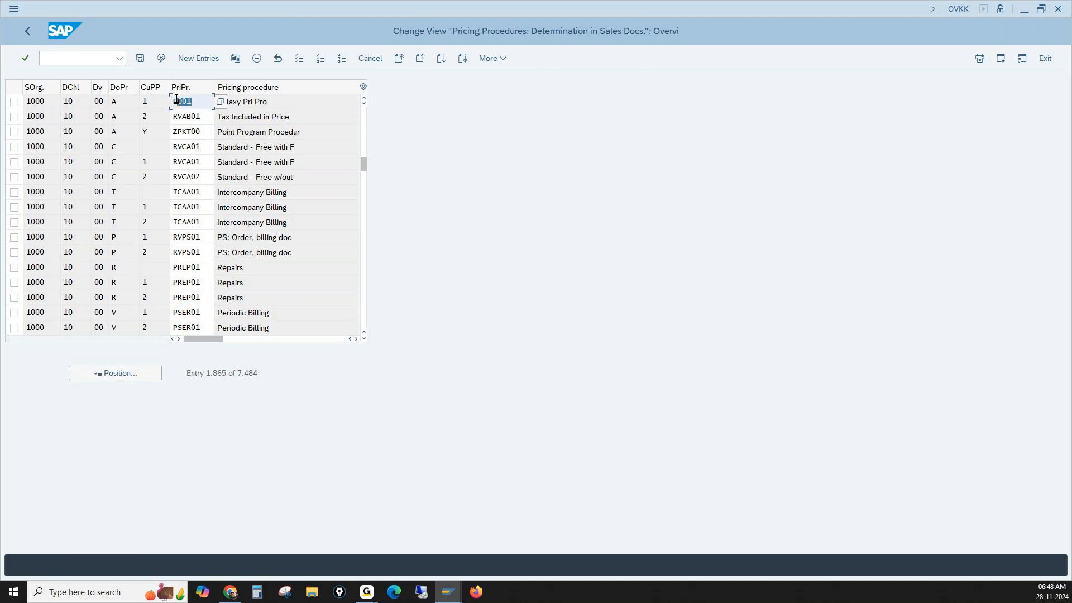
click(140, 58)
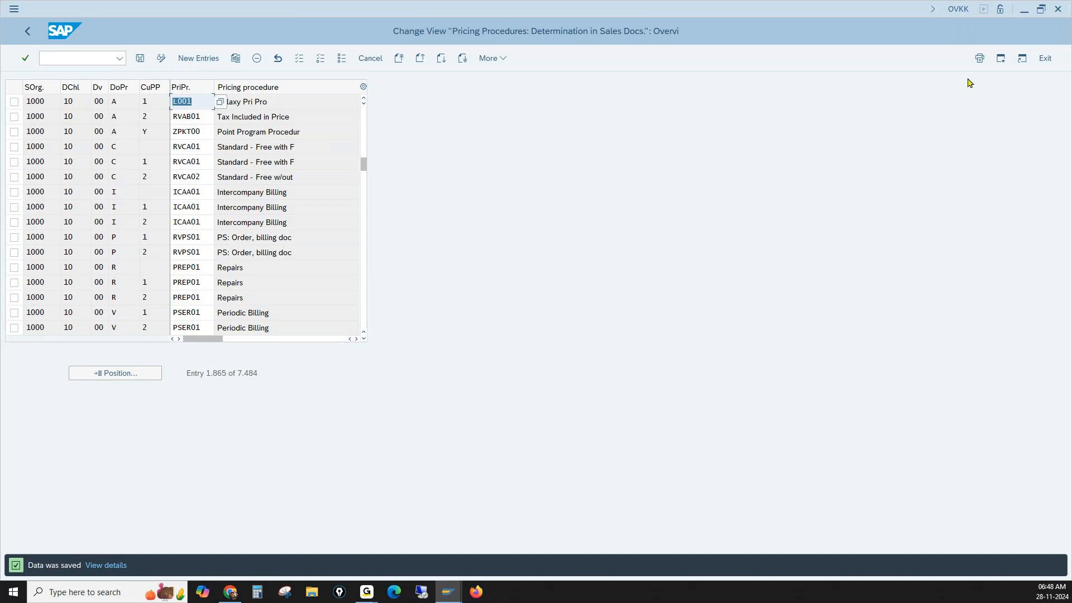
- Open transaction VA01 in a new session and enter order type OR
click(1001, 59)
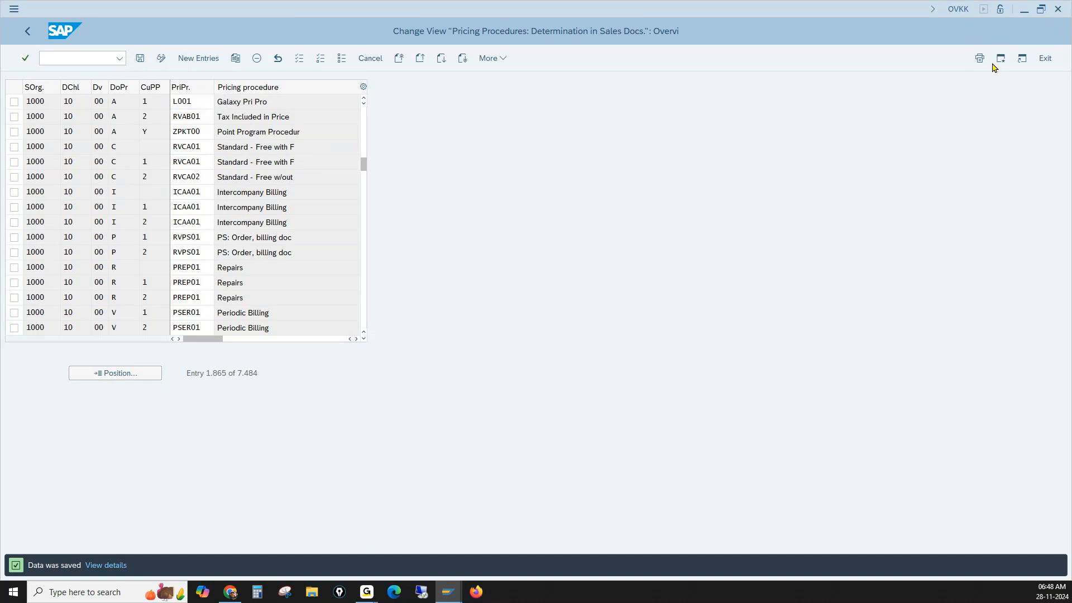
text(va01)
key(Return)
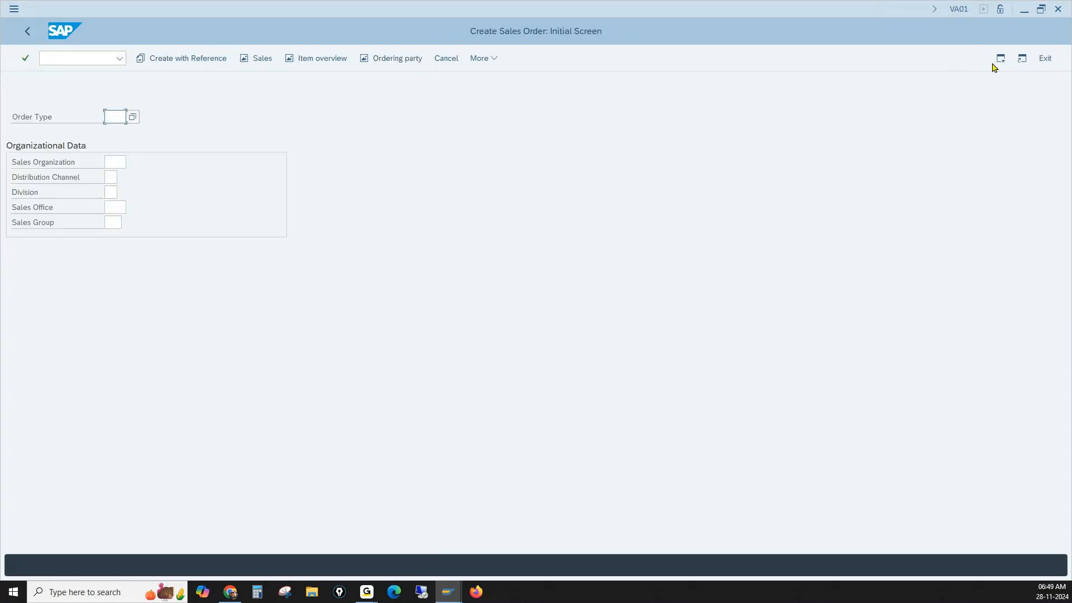
text(or)
- Check the document pricing procedure of the L001 row in the determination session and return to the sales order session
mouse_move(446, 599)
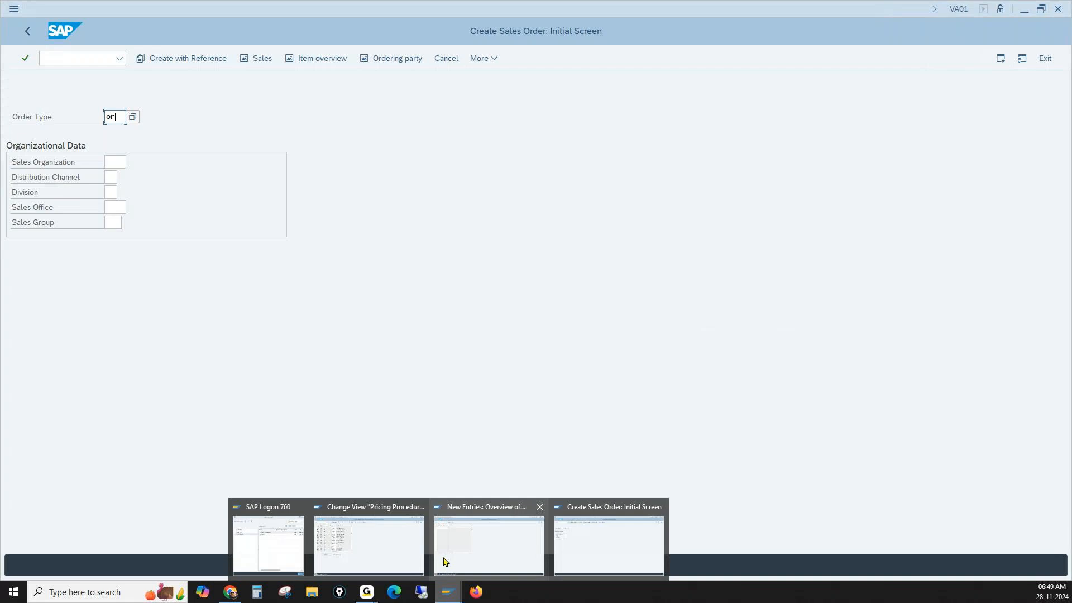
click(394, 546)
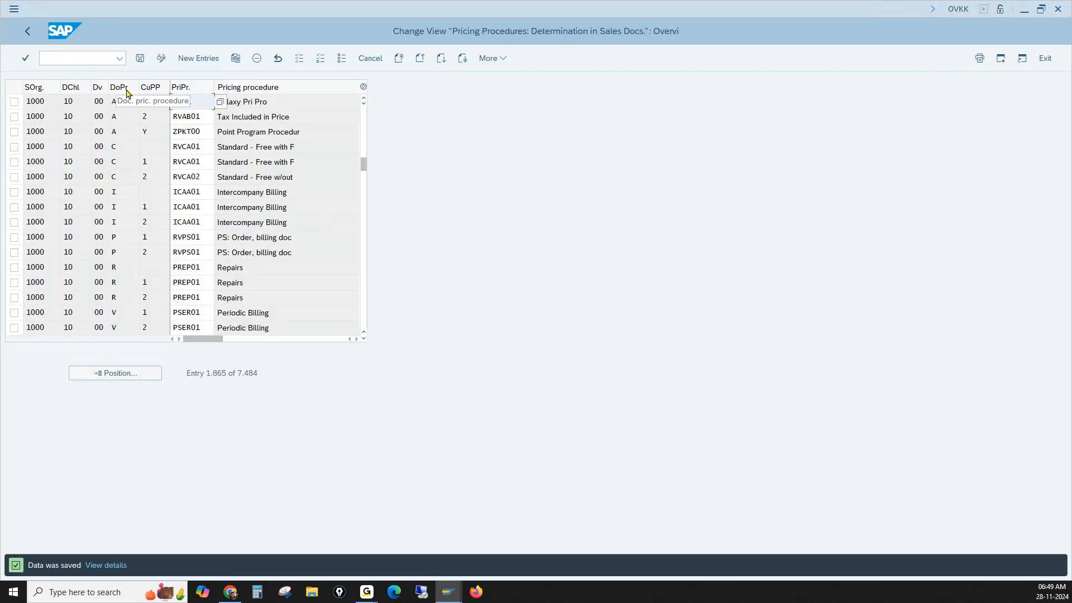
click(113, 101)
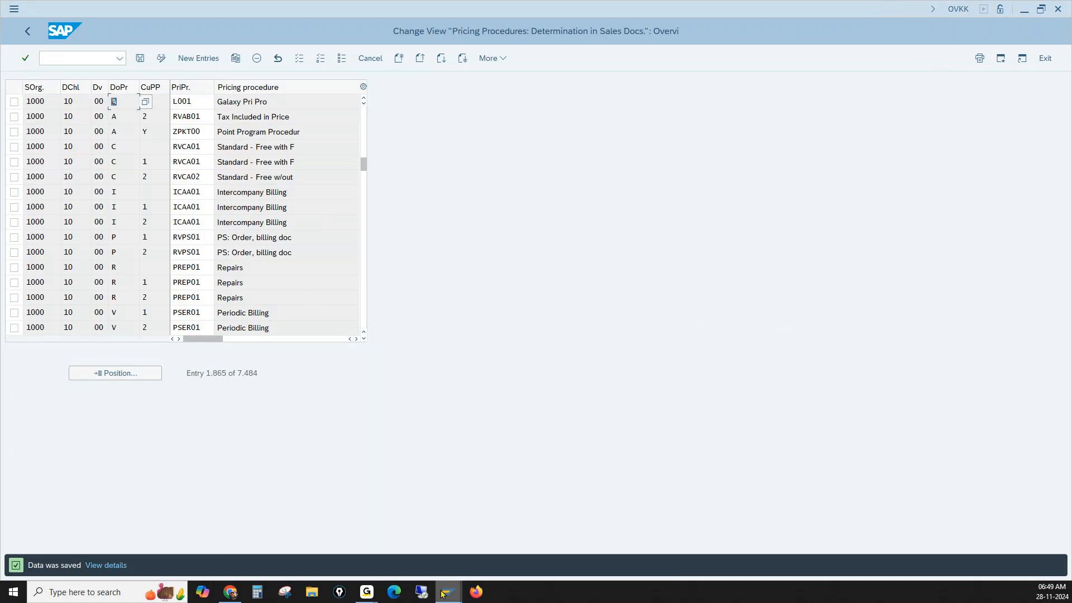
mouse_move(448, 591)
click(578, 546)
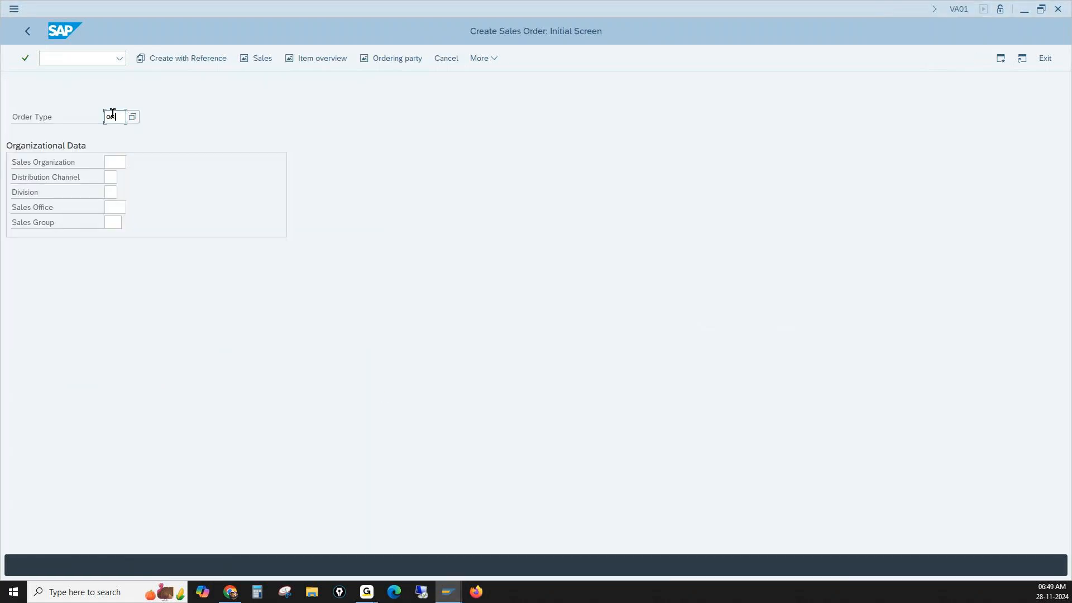
- Enter sales organization 1000, distribution channel 10 and division 00 for the order and proceed to the order overview
click(117, 163)
text(1000)
key(Tab)
text(10)
key(Tab)
text(00)
key(Return)
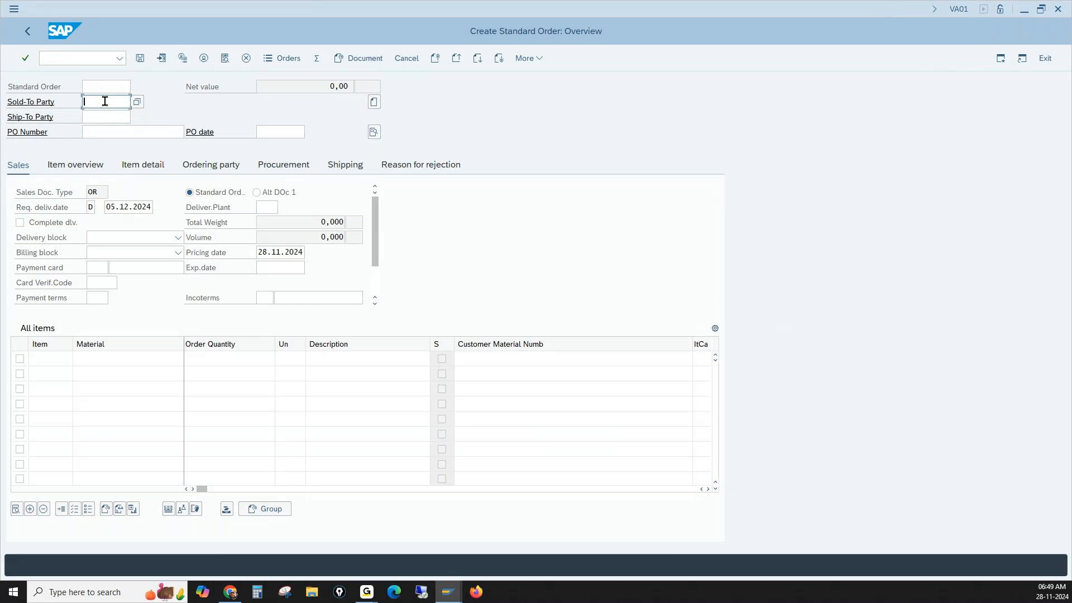
- Examine the customer pricing procedure, document pricing procedure and assigned pricing procedure of the first row in the determination session
mouse_move(441, 600)
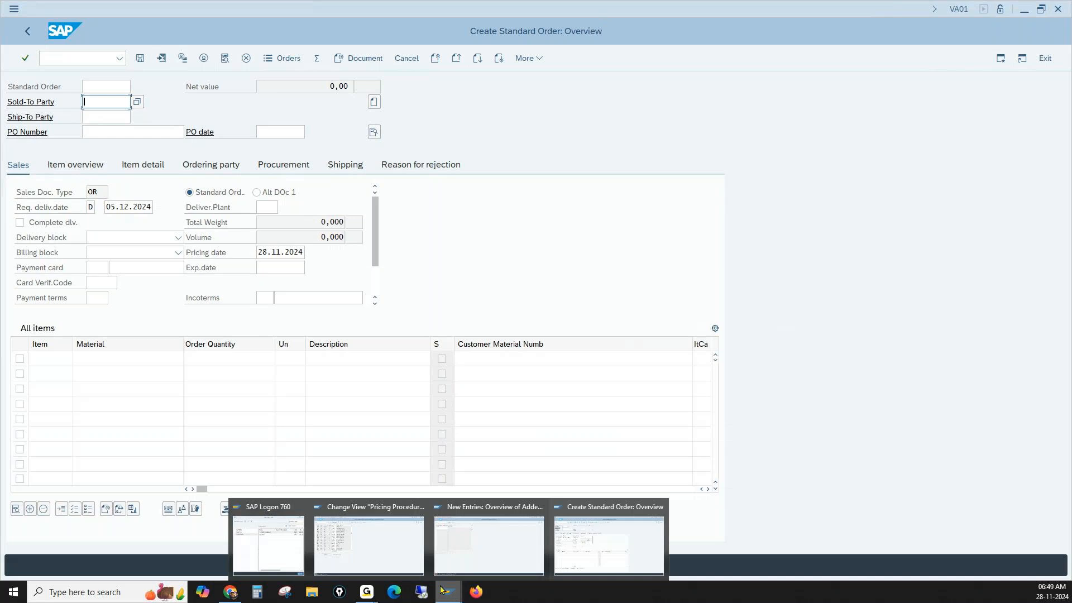
click(369, 559)
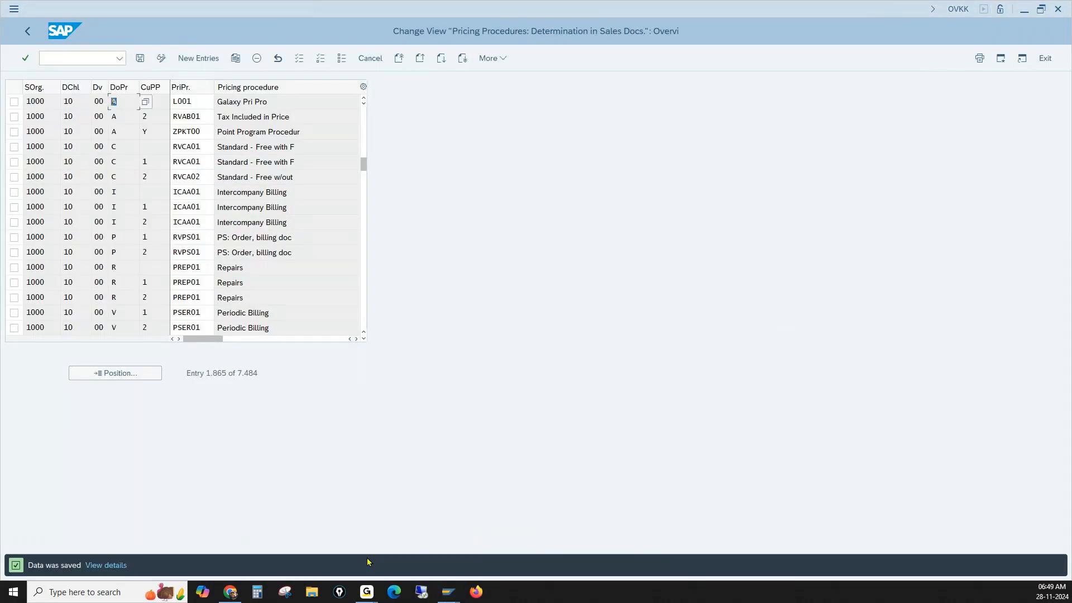
click(157, 101)
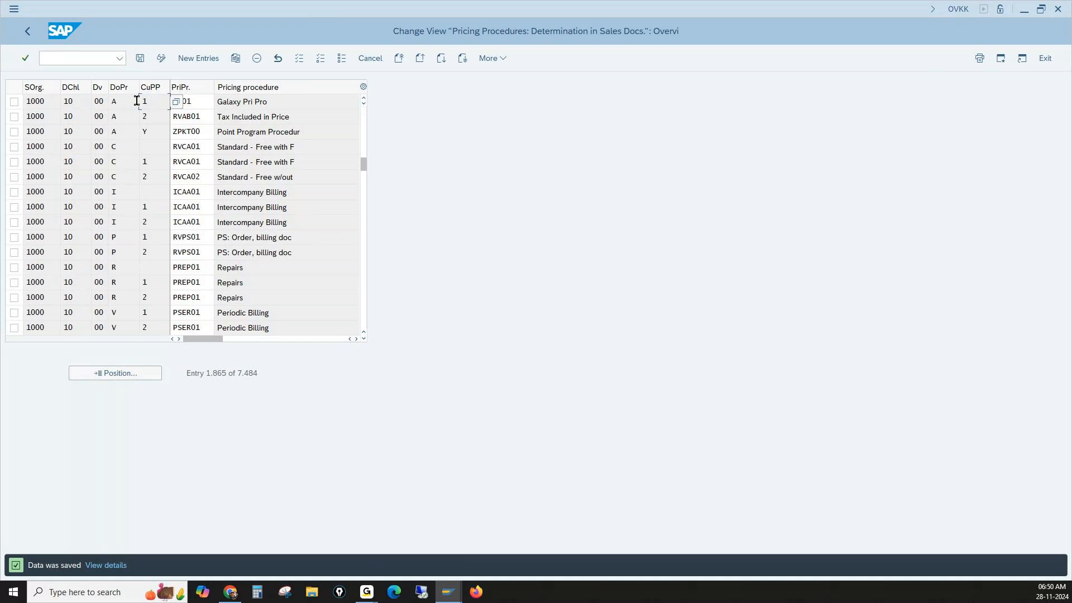
click(136, 99)
click(200, 102)
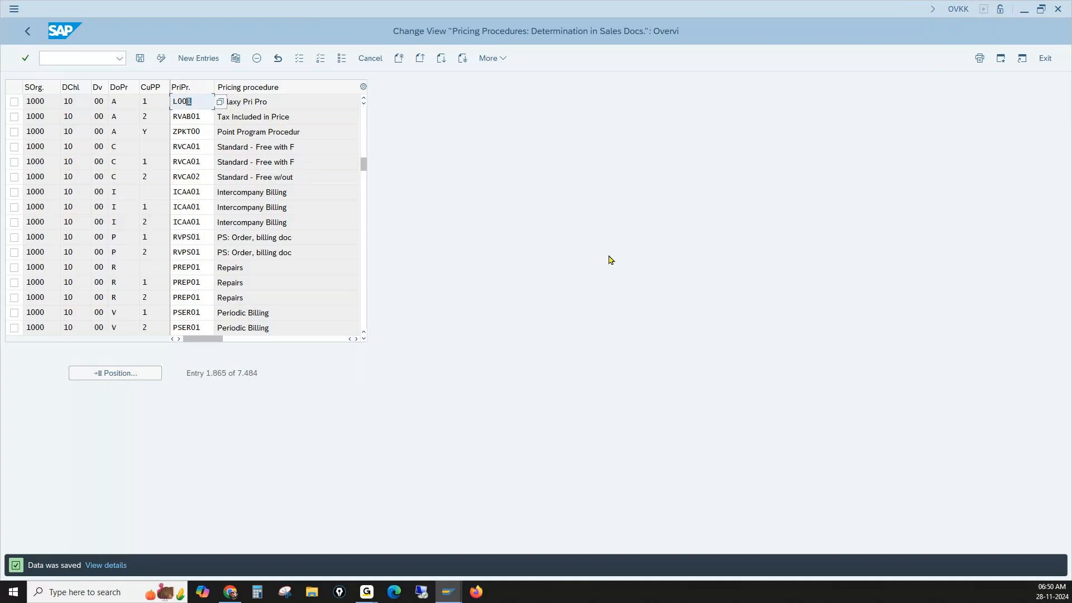
- Close the sales order session and save the pricing procedure determination again
click(449, 595)
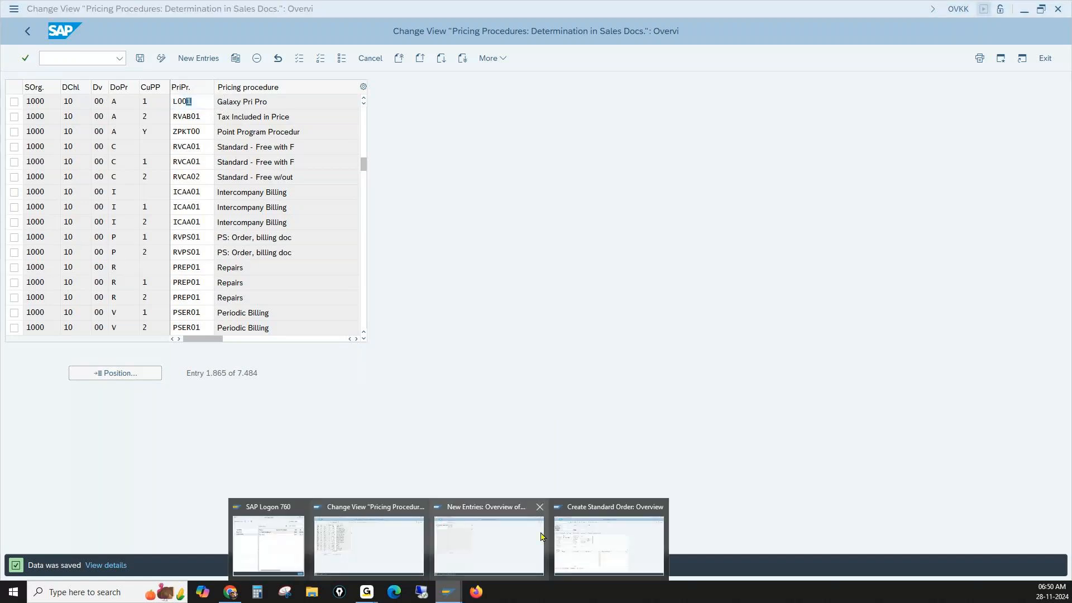
click(660, 508)
click(140, 63)
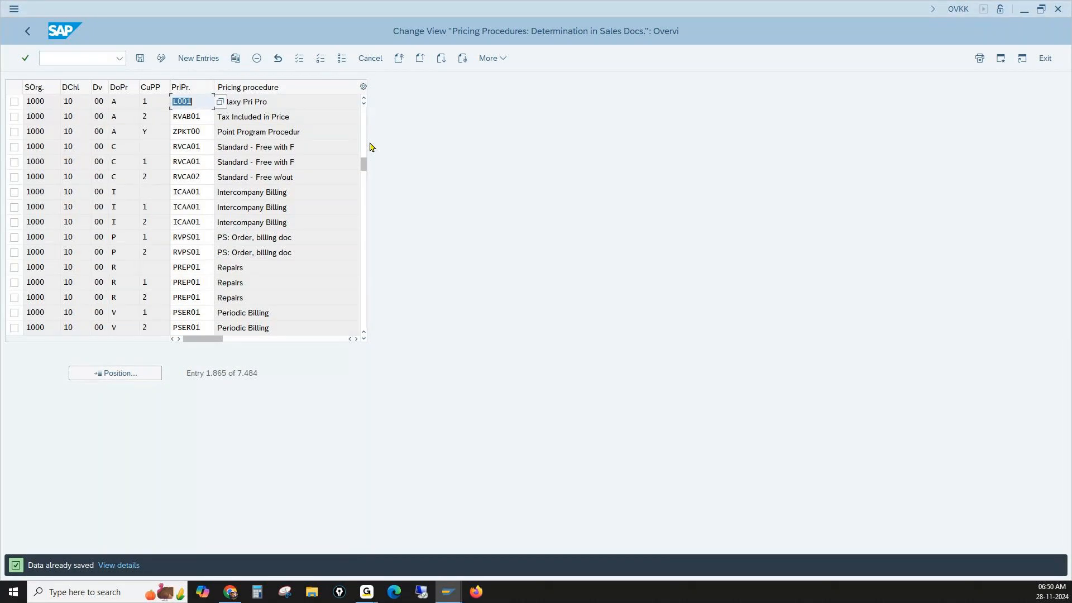
- Go to transaction VK11 and start condition records for condition type L001 with the Material key combination
click(89, 58)
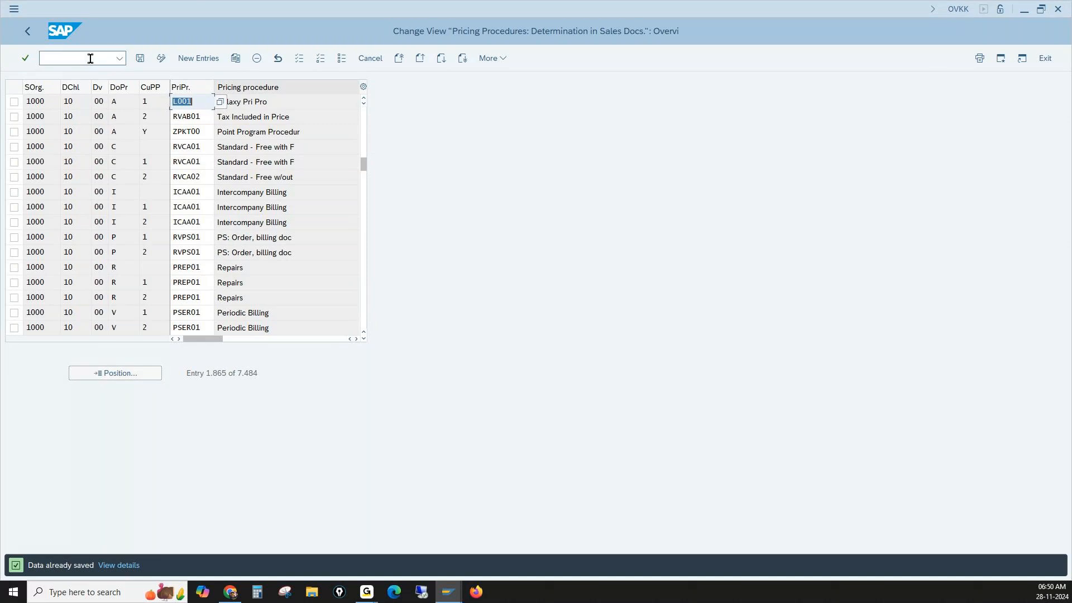
text(/nvk1)
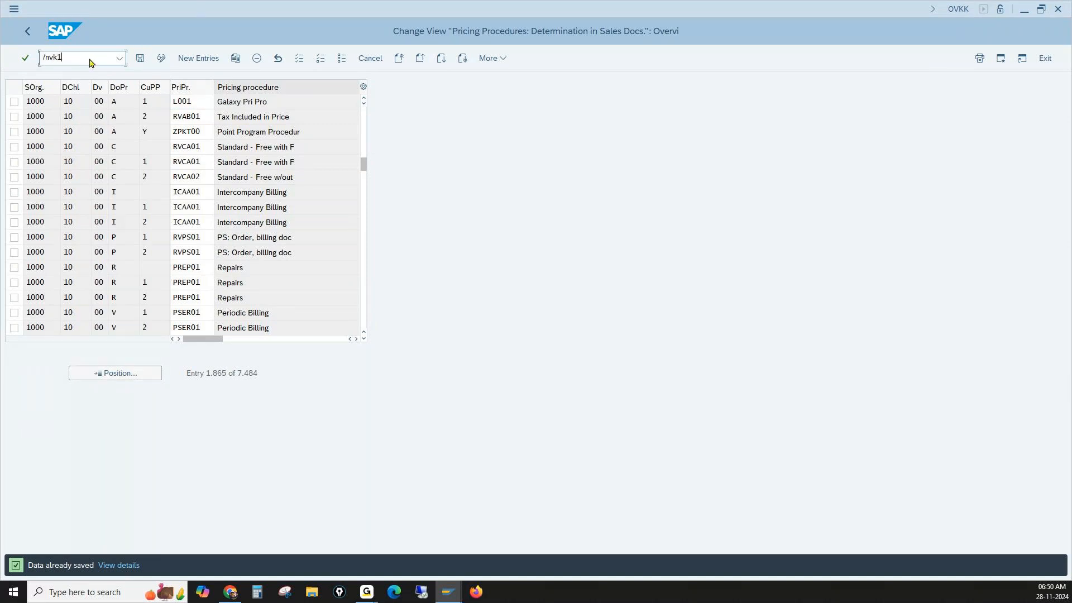
key(Return)
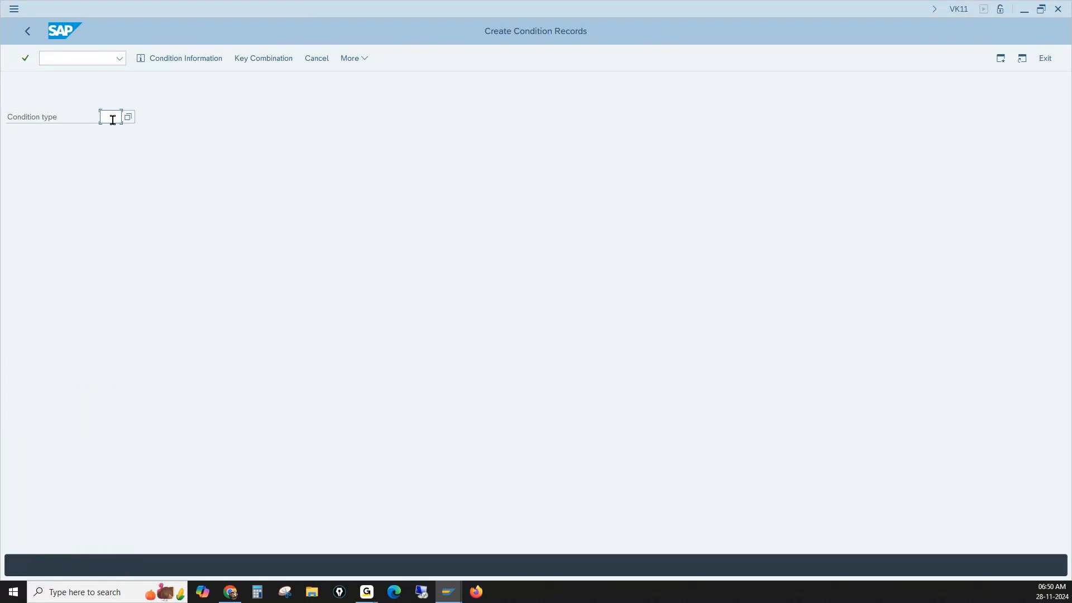
text(100)
text(1)
key(Return)
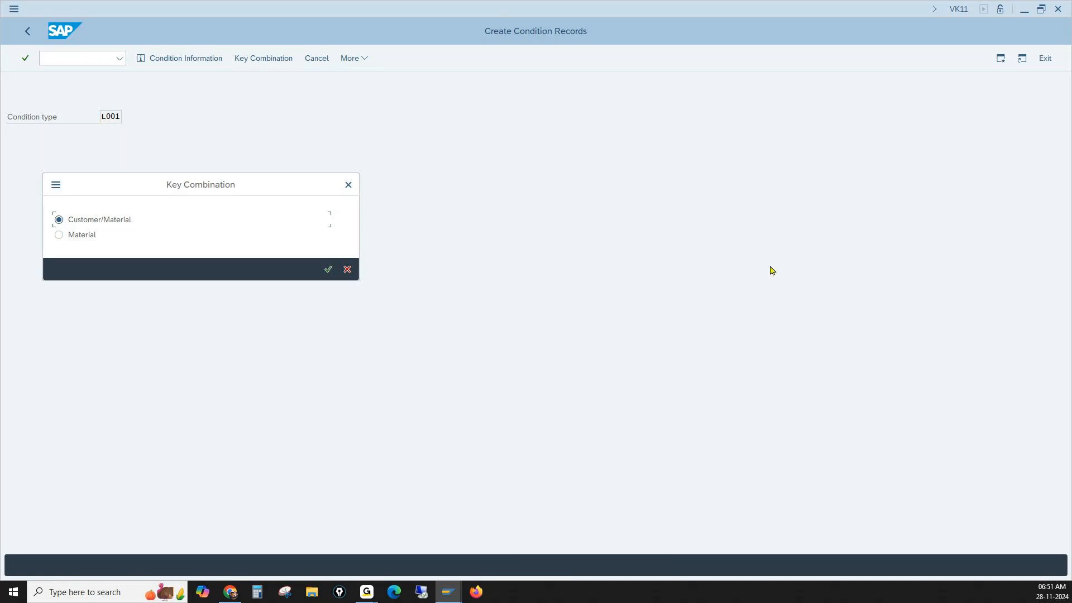
click(60, 235)
key(Return)
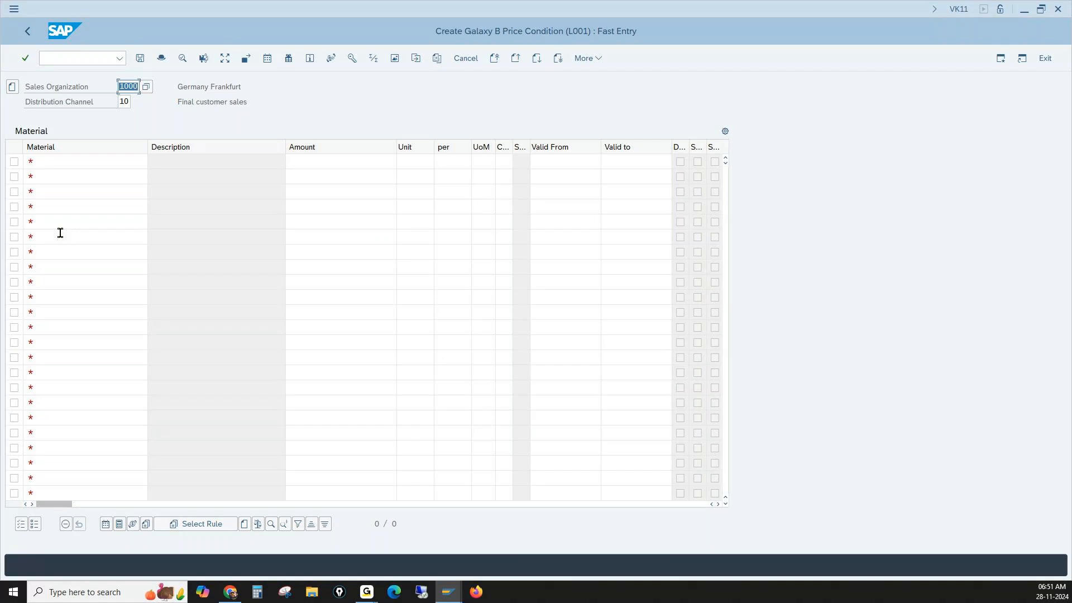
- Create a price record of 5000 for material 100-100 and save the condition record
click(80, 163)
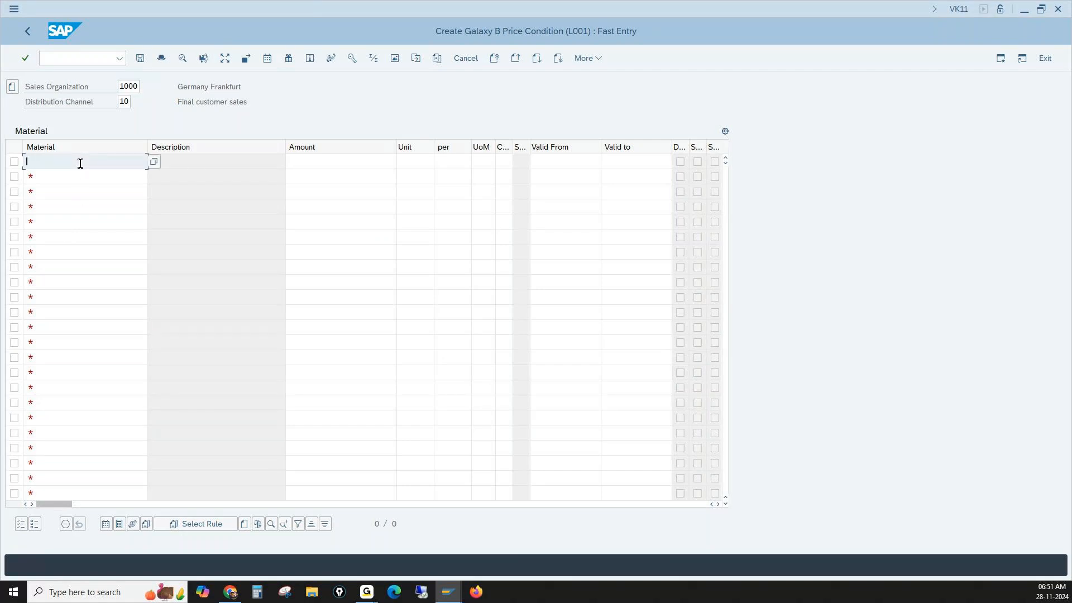
text(1)
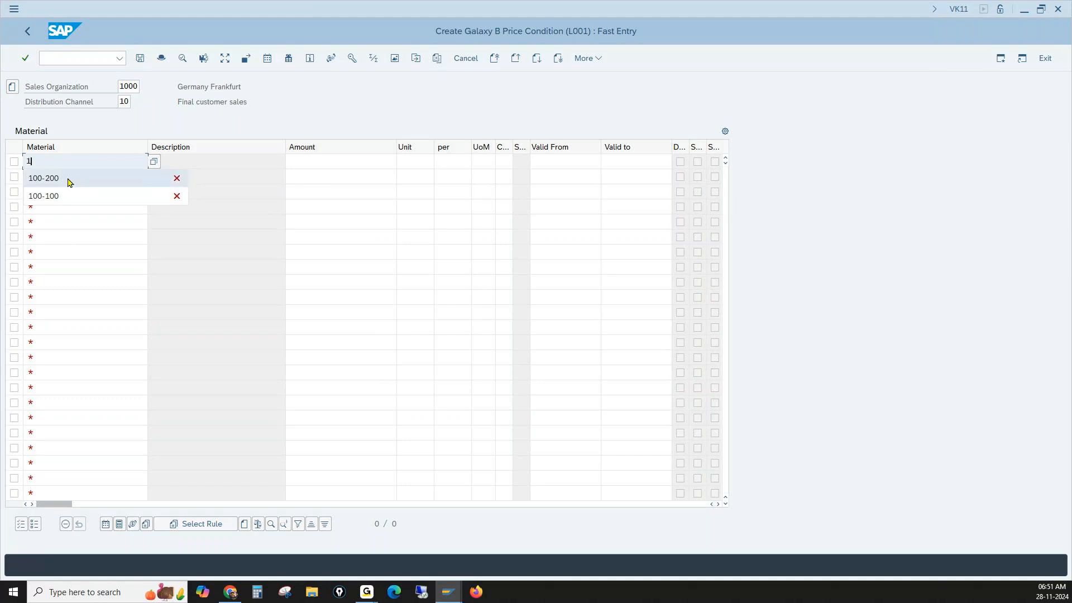
click(56, 196)
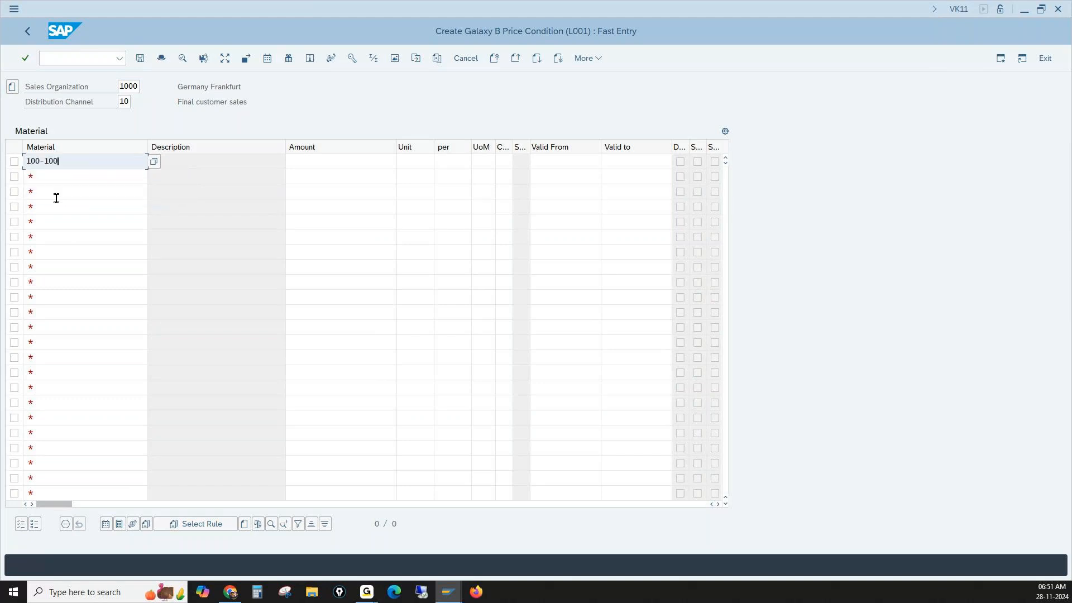
click(342, 157)
text(5000)
key(Return)
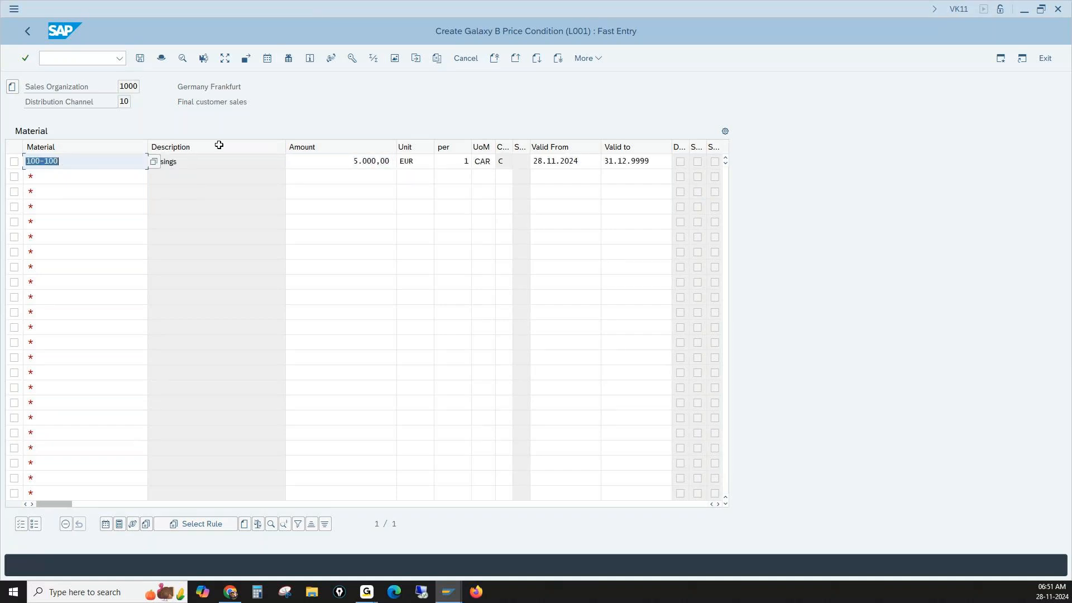
click(140, 58)
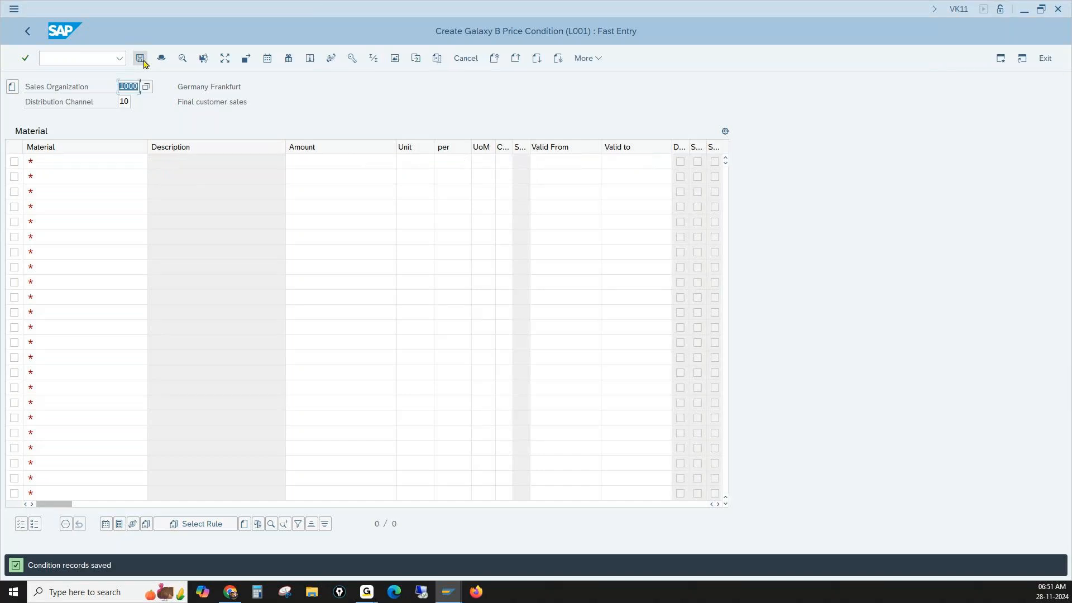
- Go to transaction VA01 and start a standard order (OR) for sales area 1000/10/00
click(69, 58)
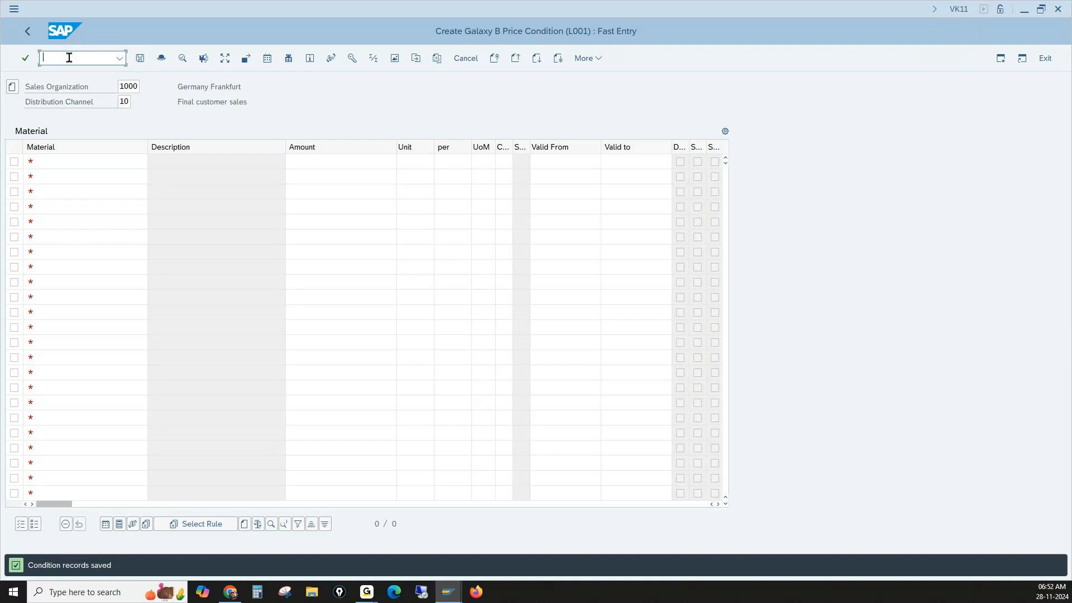
text(/nva01)
key(Return)
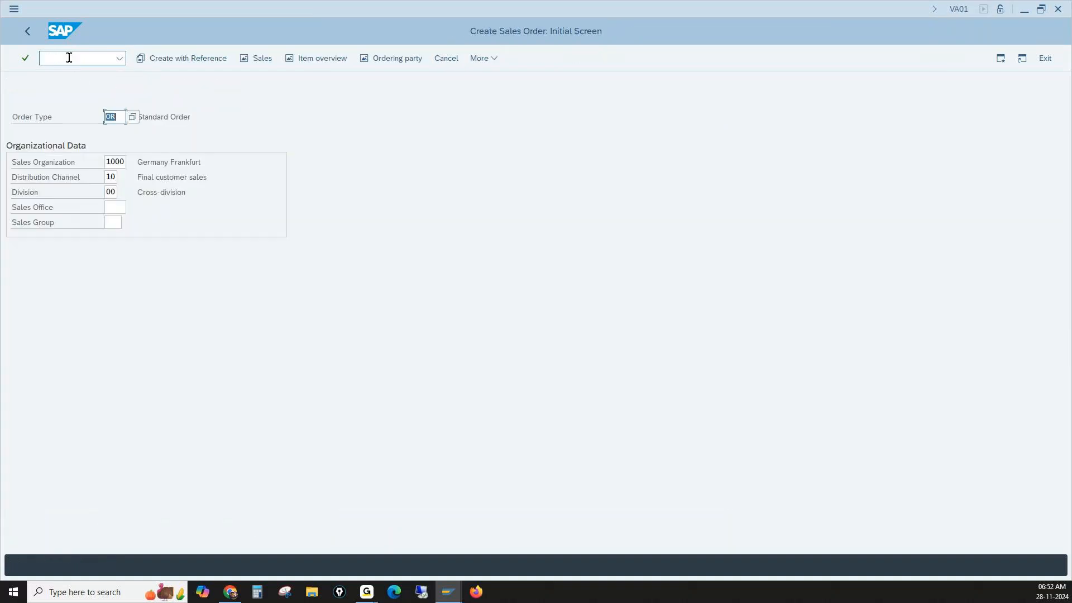
key(Return)
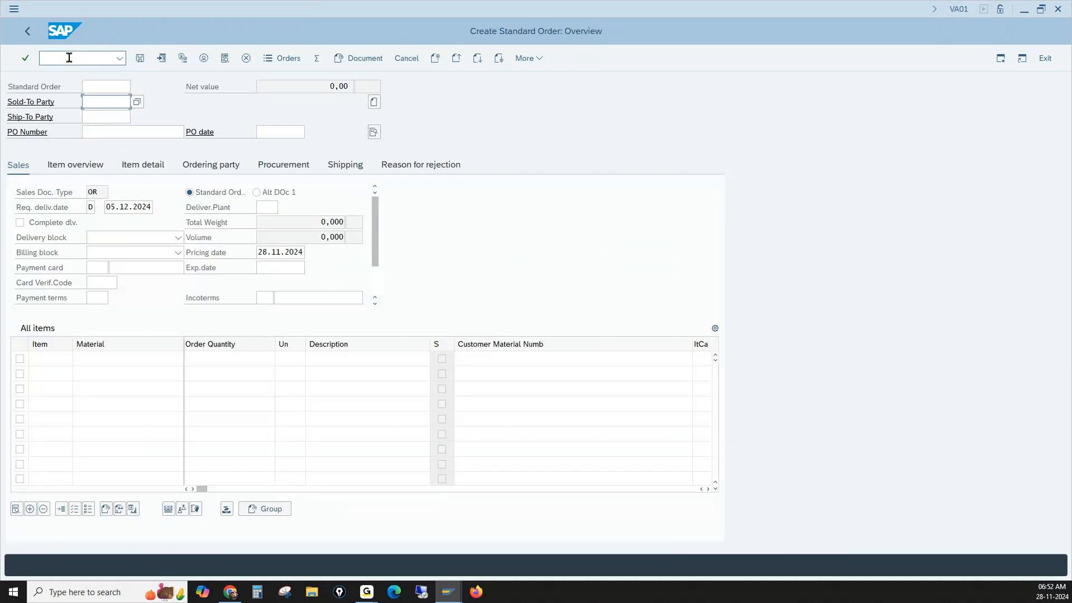
- Enter the customer number as both the sold-to party and the ship-to party of the standard order
text(1)
click(103, 118)
click(103, 117)
text(1)
click(111, 144)
- Add an order item for material 100-100 with quantity 1
click(106, 359)
text(1)
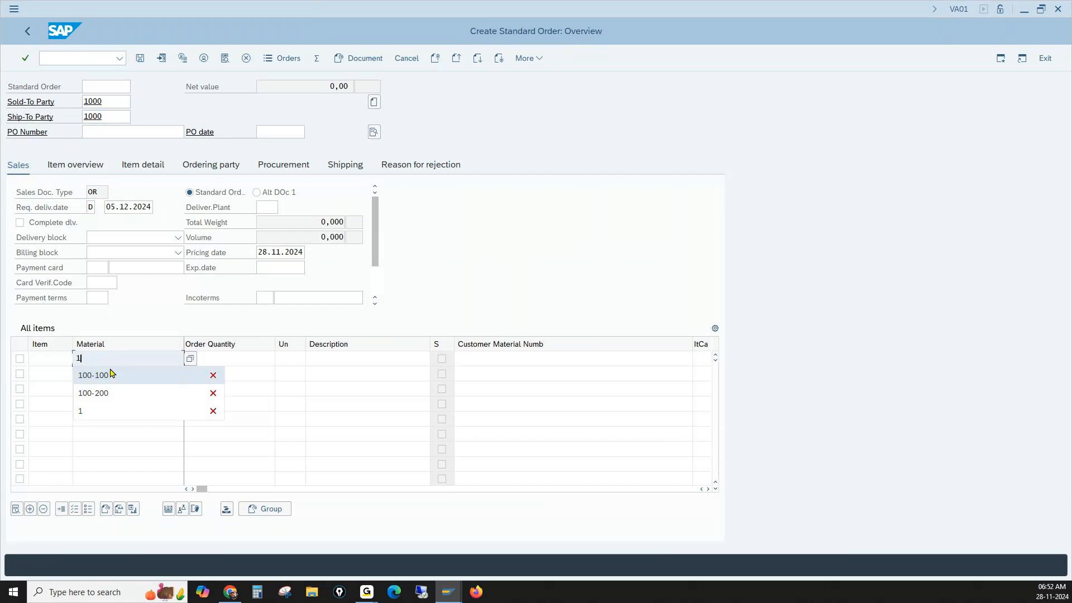
click(111, 373)
click(213, 359)
text(1)
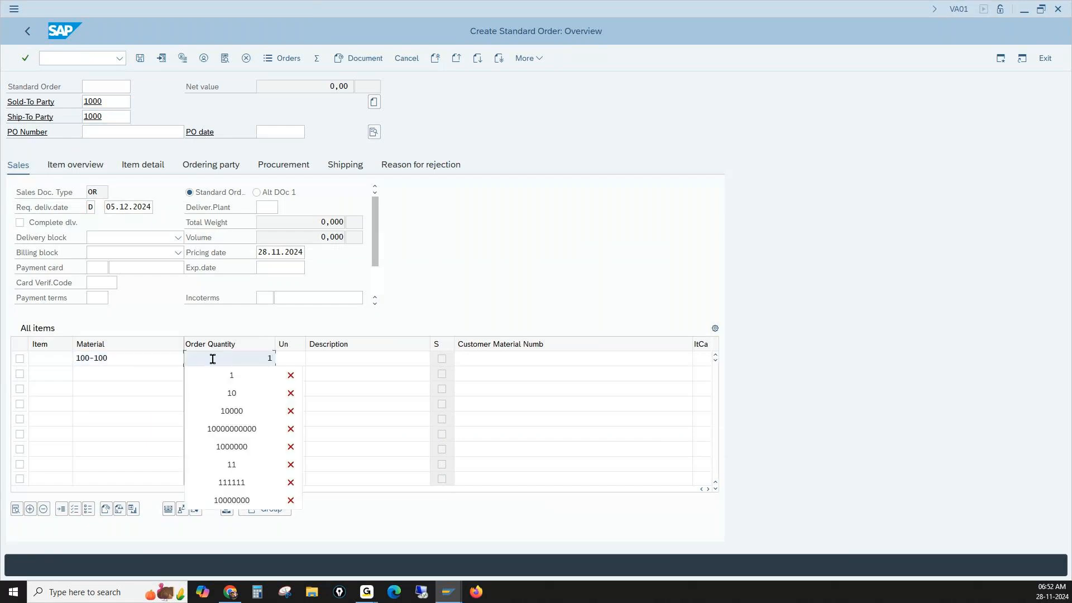
key(Return)
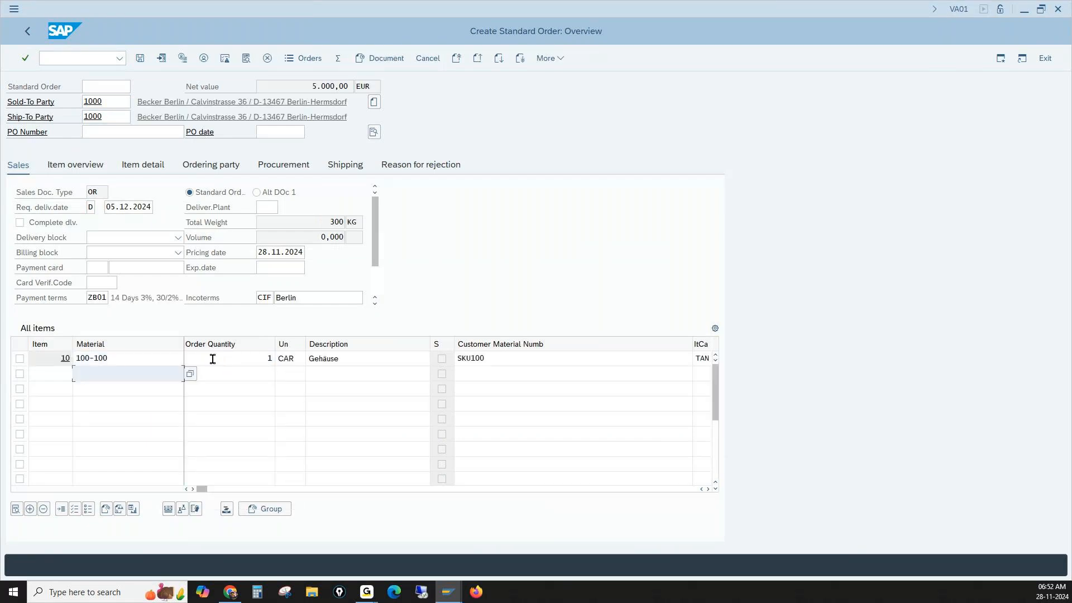
- Check the order's net value and open the pricing conditions in the order header data
drag(293, 86, 374, 88)
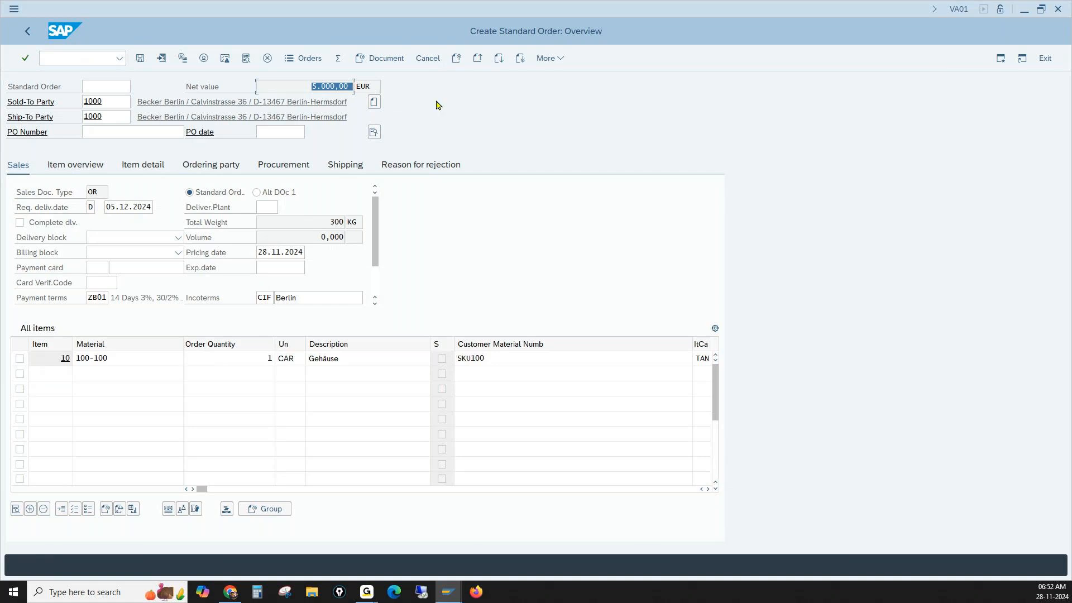
click(373, 132)
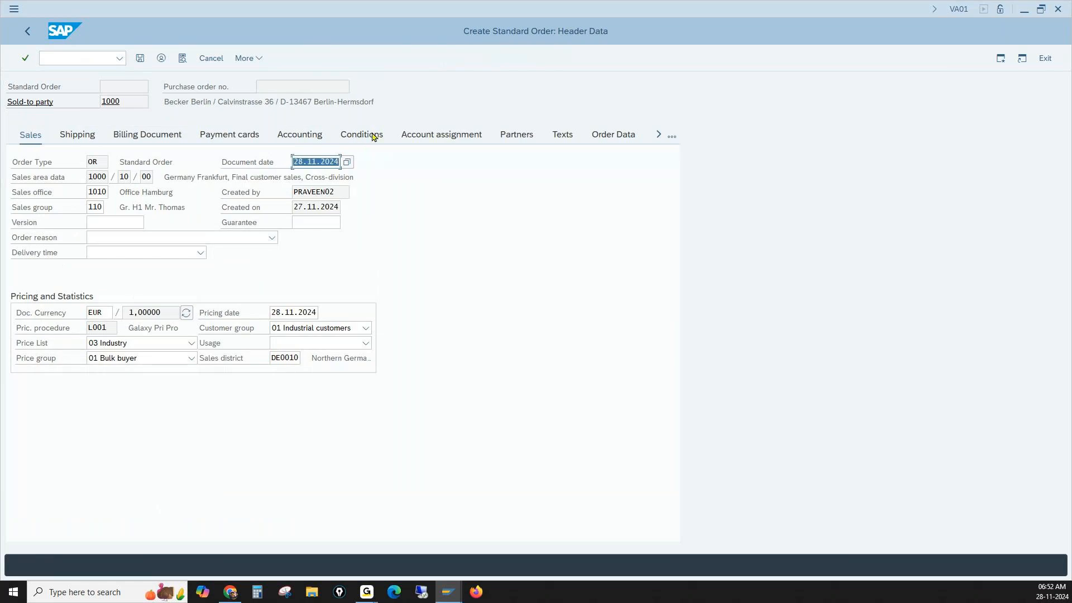
click(361, 137)
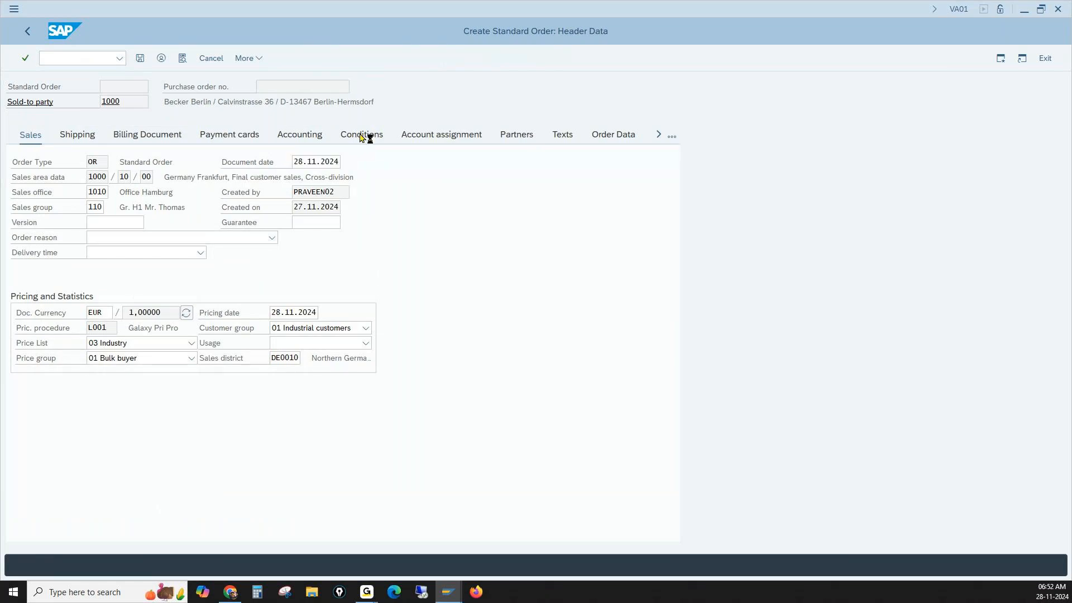
- Check condition type L001 and its condition value in the order header's pricing elements
click(53, 236)
drag(53, 236, 74, 231)
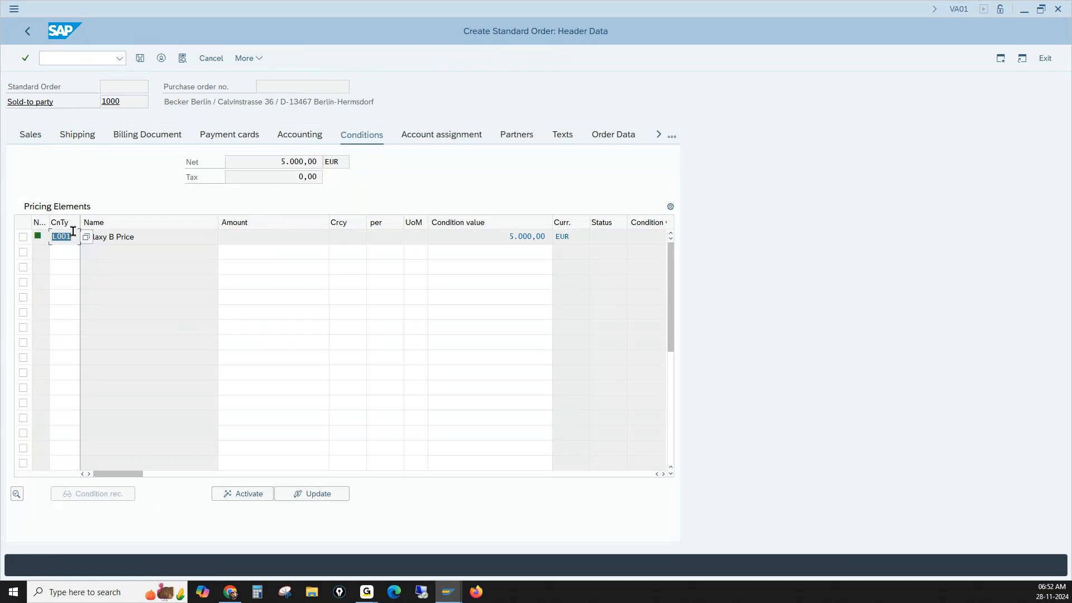
drag(489, 236, 557, 236)
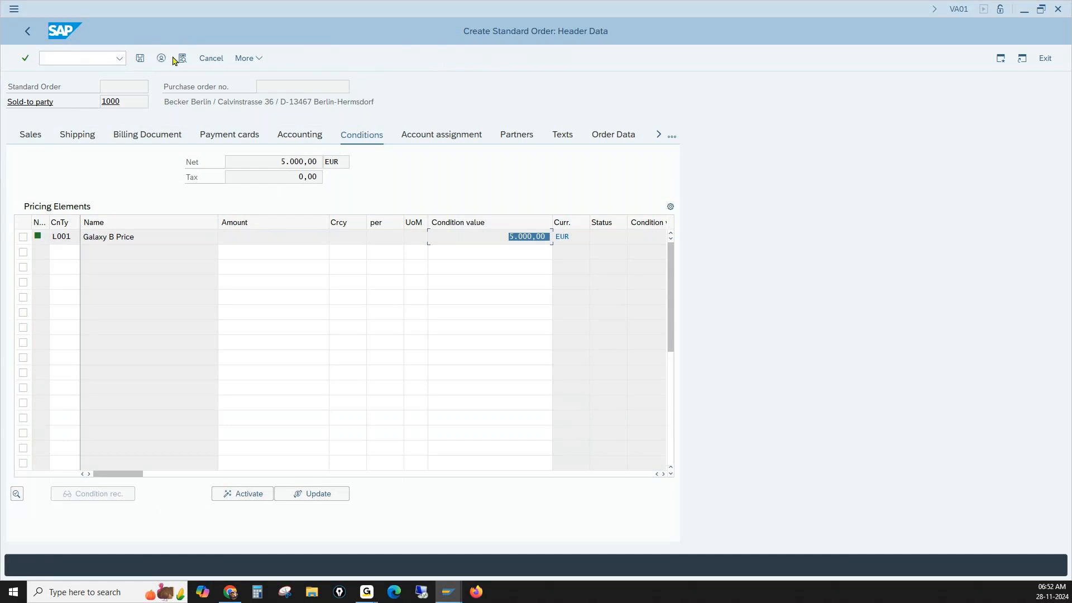
- Return to the order overview and inspect the pricing conditions of item 10, material 100-100
click(28, 31)
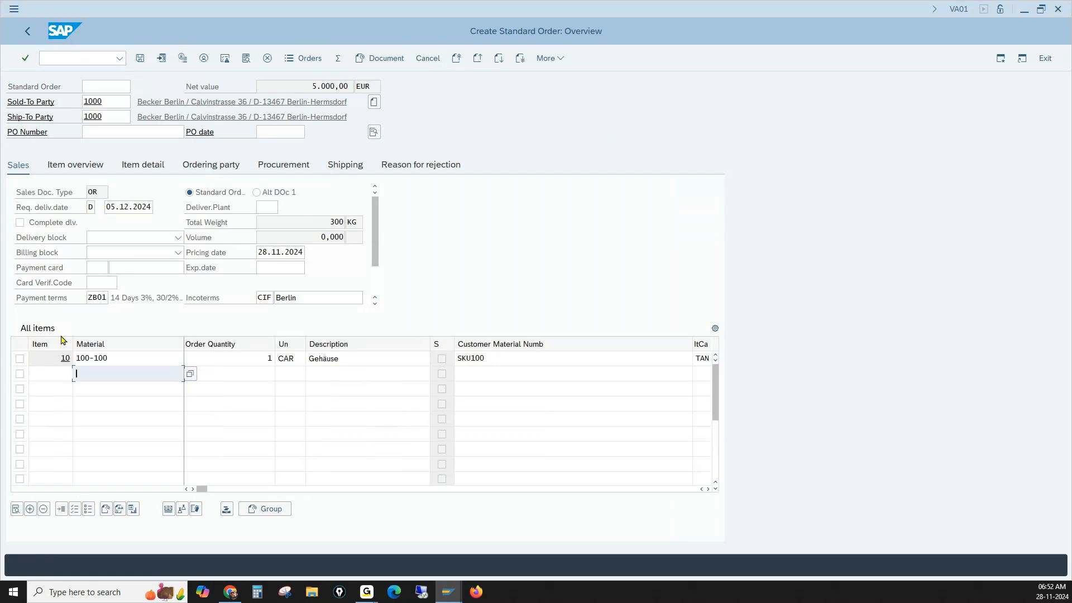
click(122, 359)
double_click(127, 363)
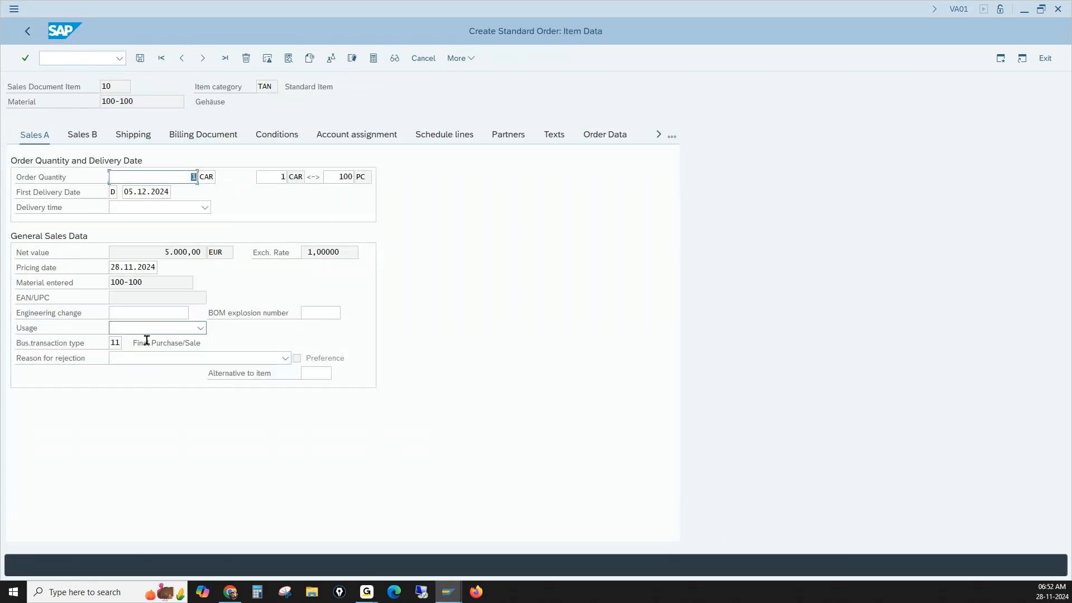
click(275, 139)
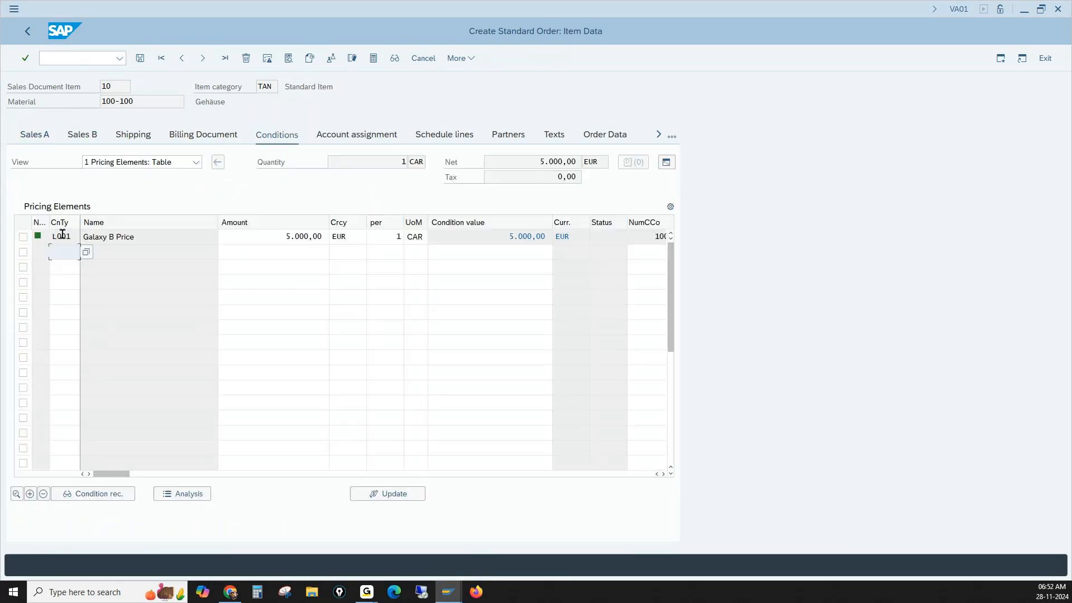
drag(509, 236, 530, 237)
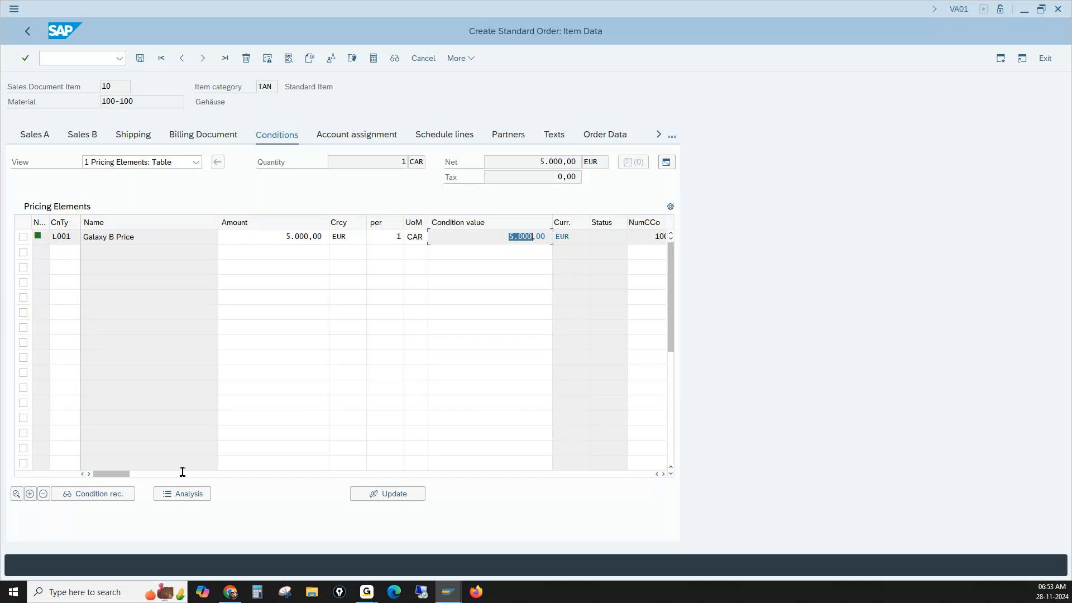
- Open the pricing analysis for the item and examine the Customer/Material access 010 of condition type L001
click(173, 497)
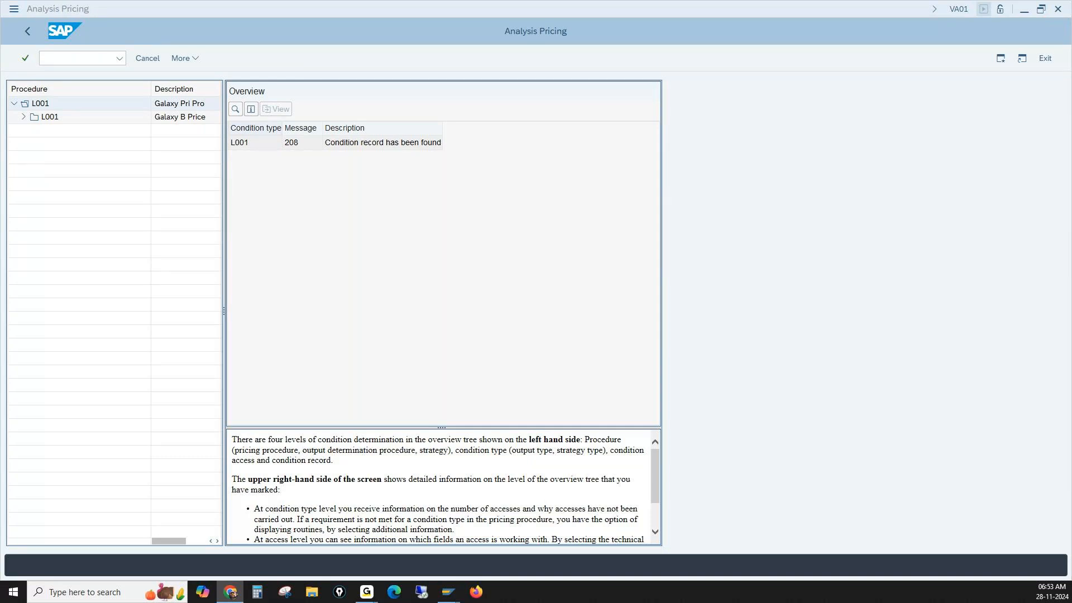
double_click(40, 116)
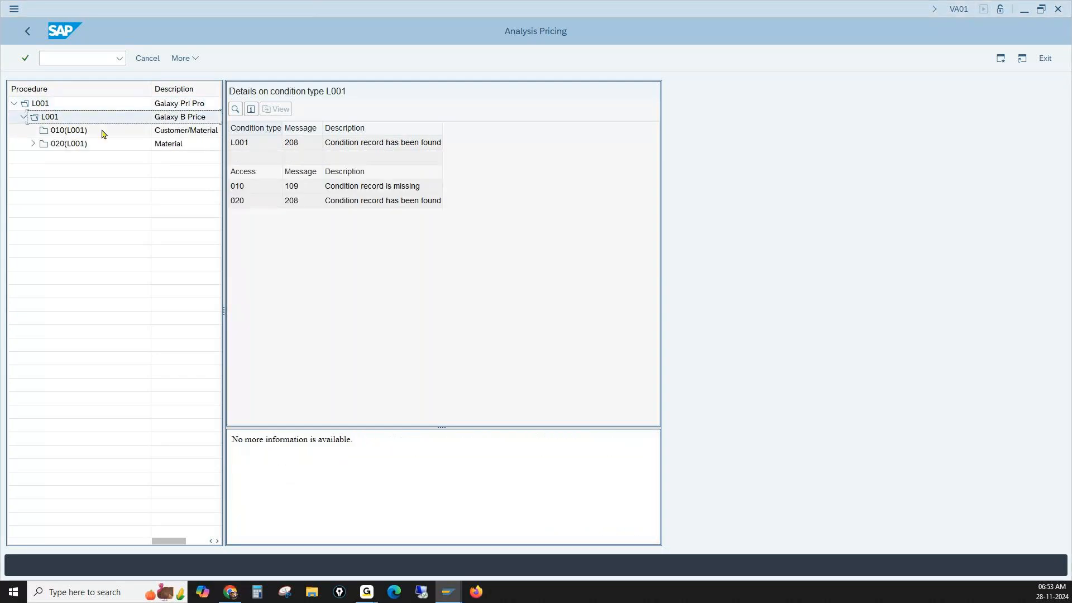
click(70, 134)
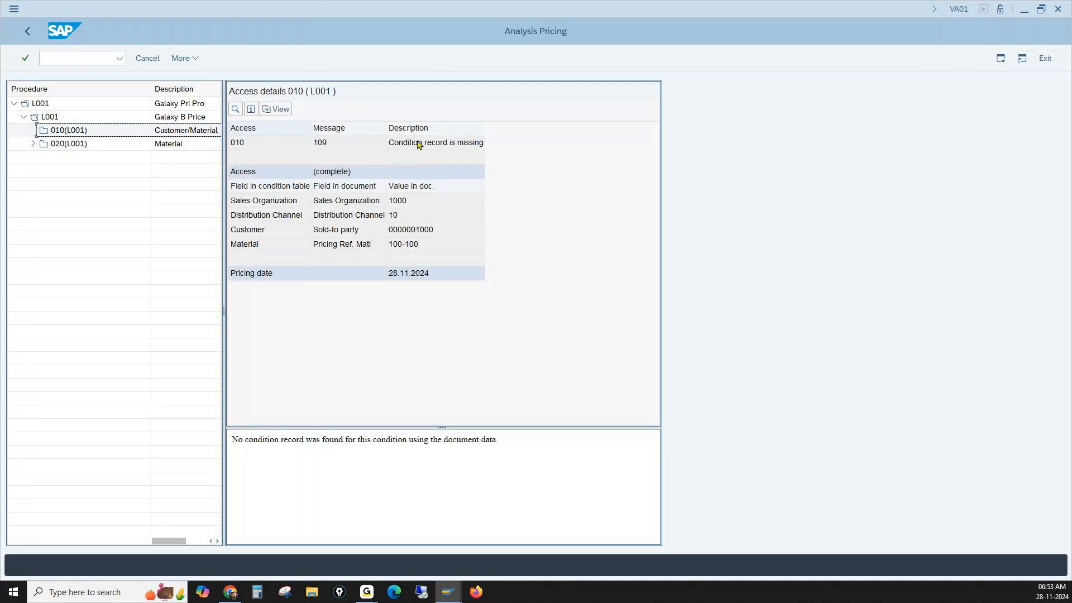
click(426, 147)
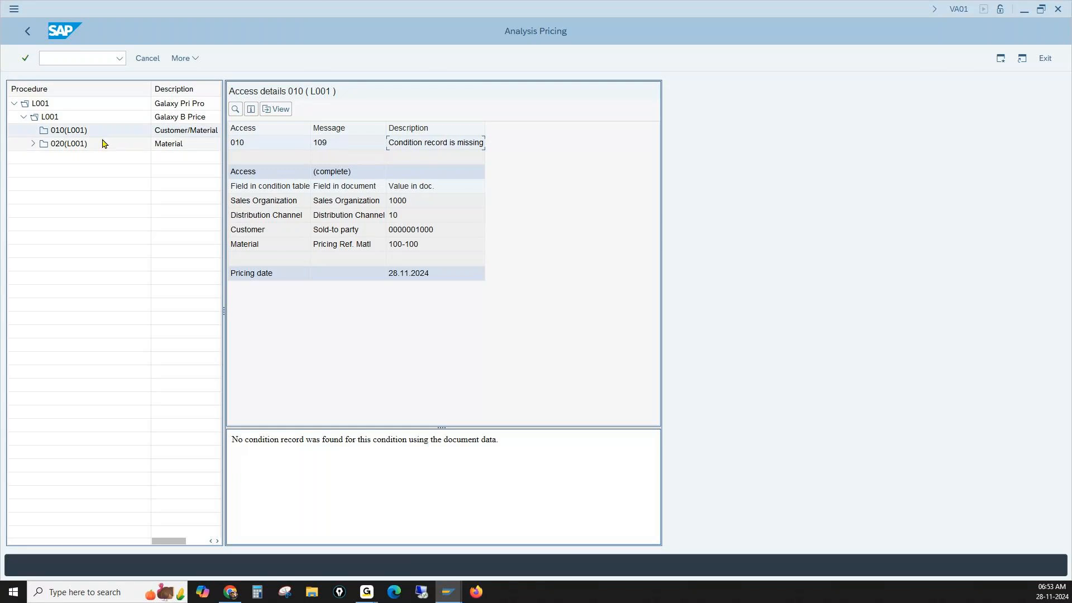
click(167, 135)
- Examine the Material access 020 in the pricing analysis and display its condition record for material 100-100
double_click(64, 146)
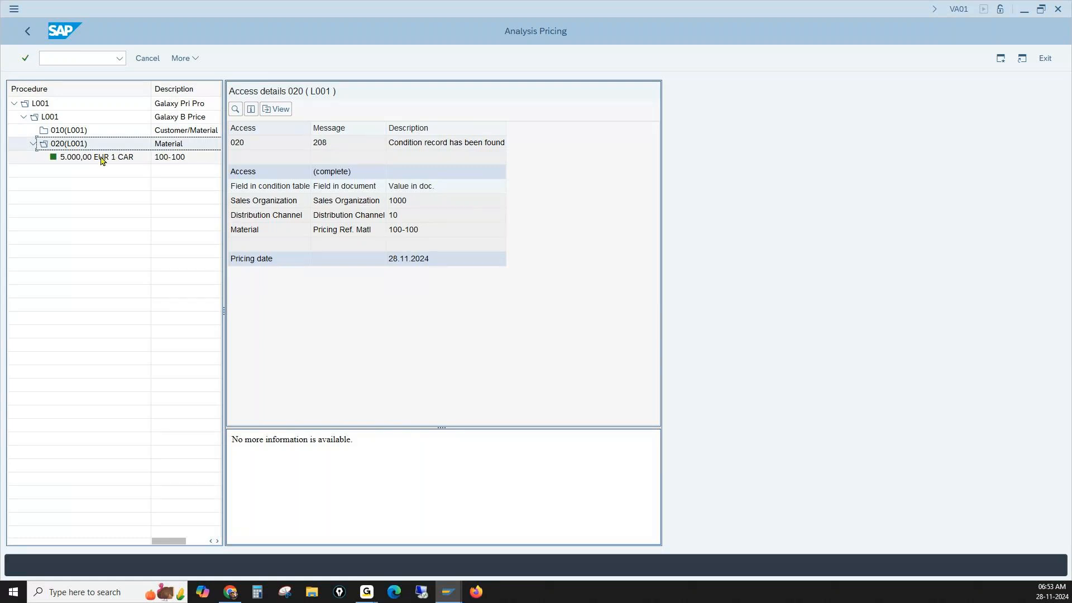
click(80, 160)
double_click(80, 160)
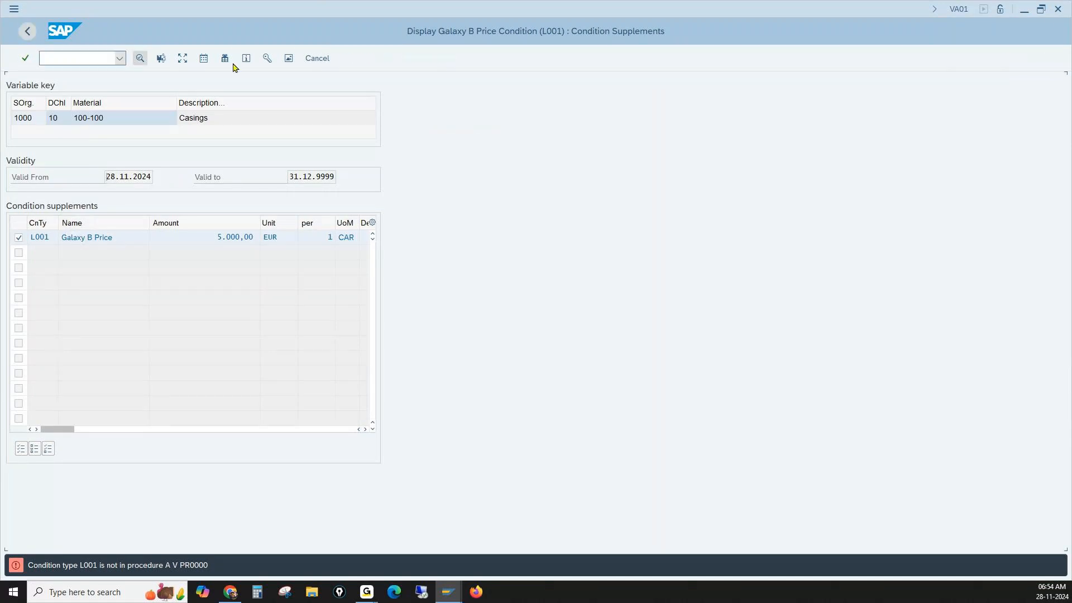
click(316, 59)
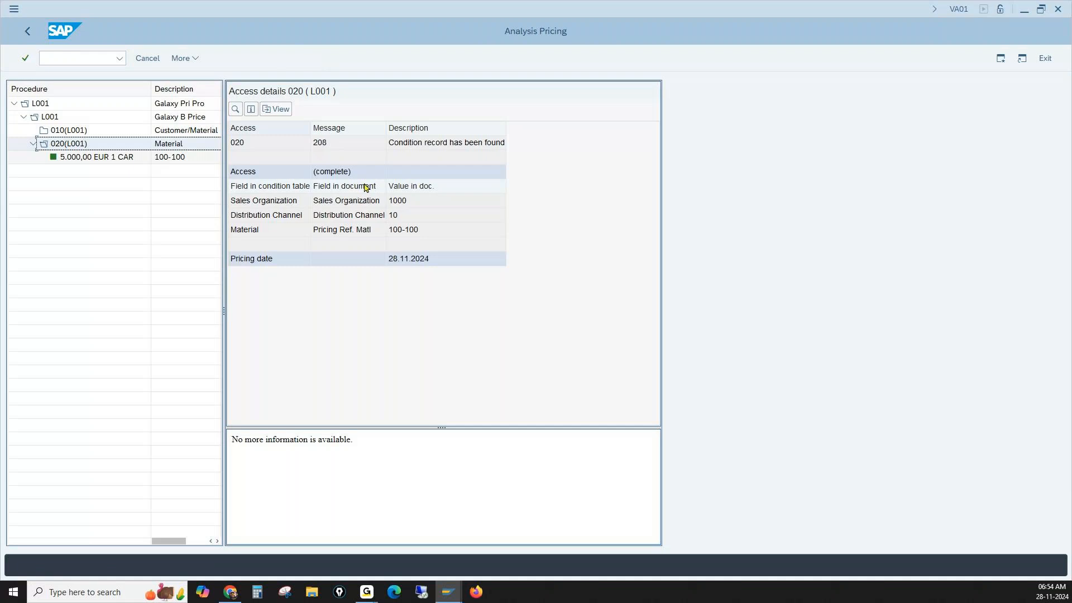
click(422, 147)
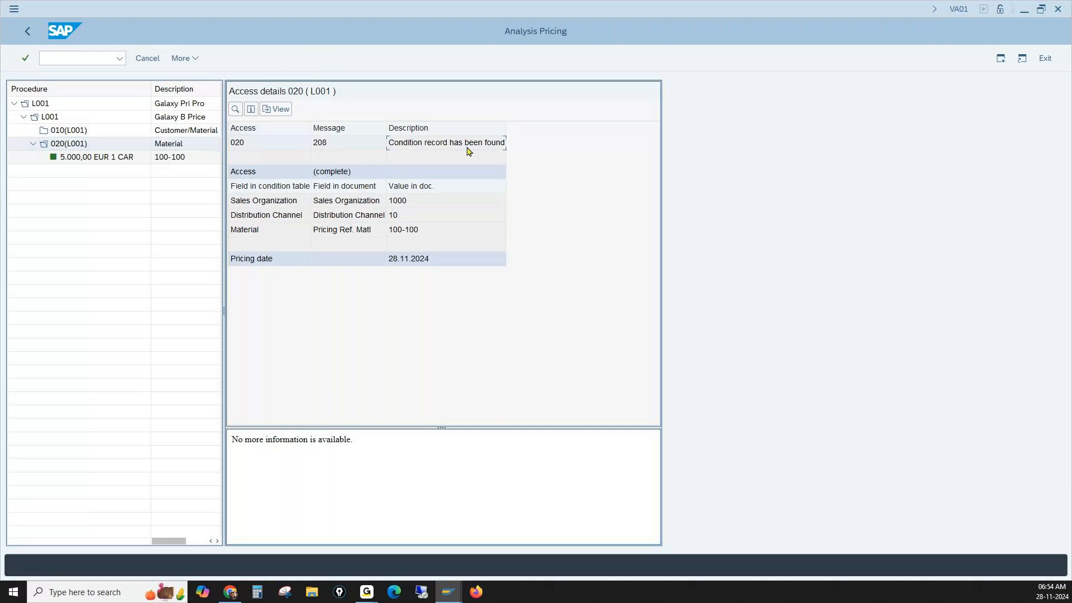
click(166, 148)
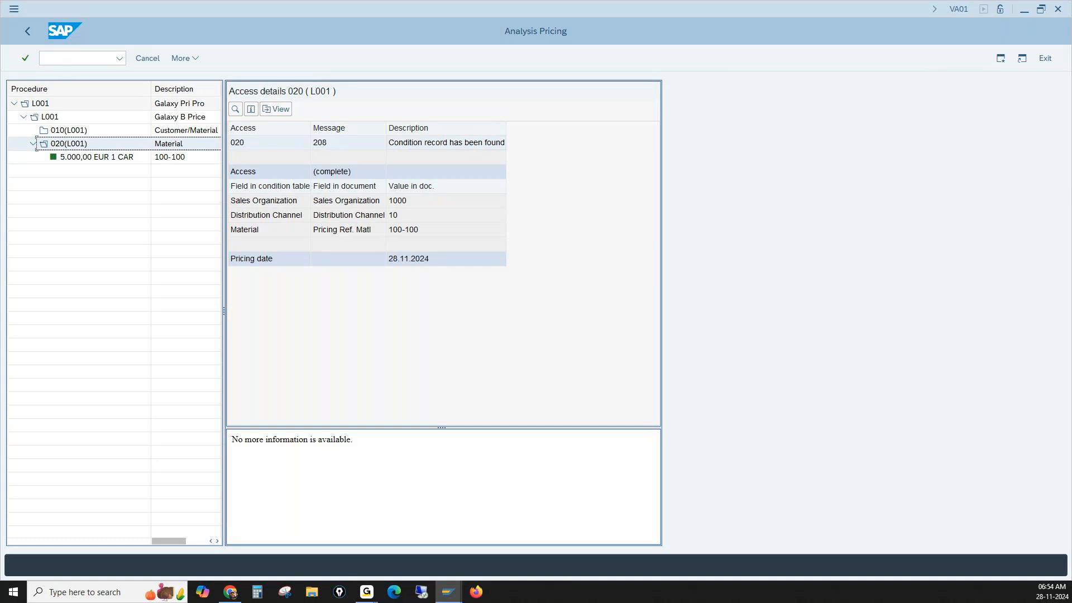
- Go to transaction VK11 and start creating a condition record for type L001 with the Customer/Material key combination
click(95, 58)
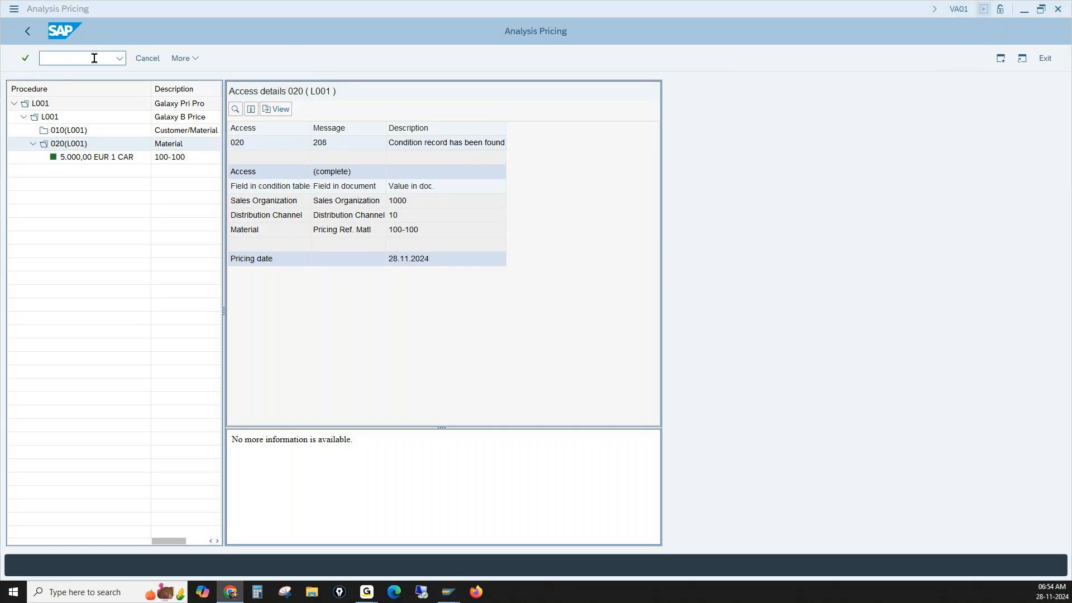
text(/nvk11)
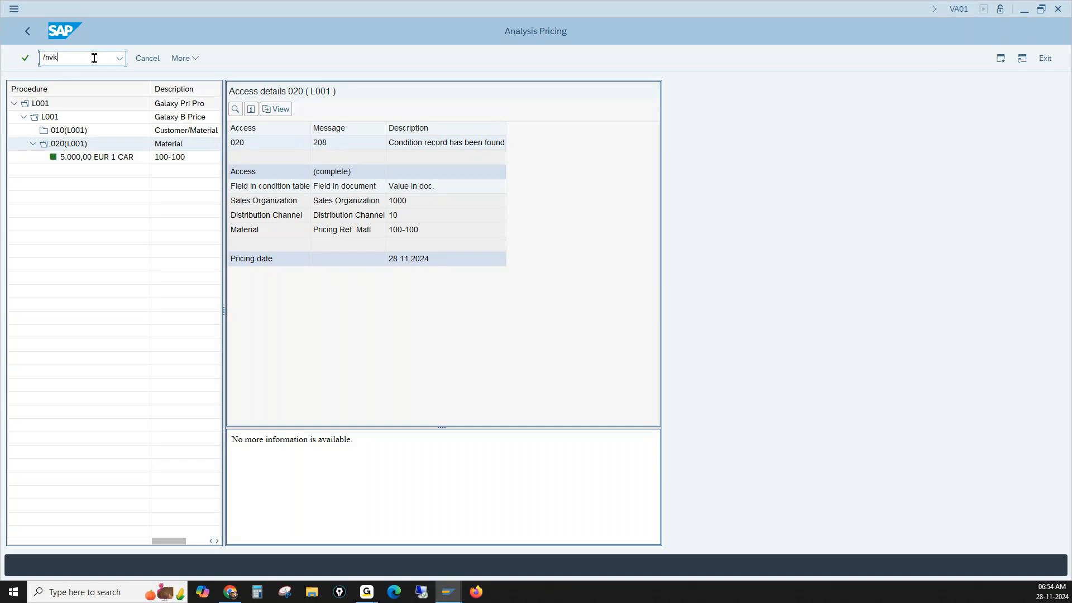
key(Return)
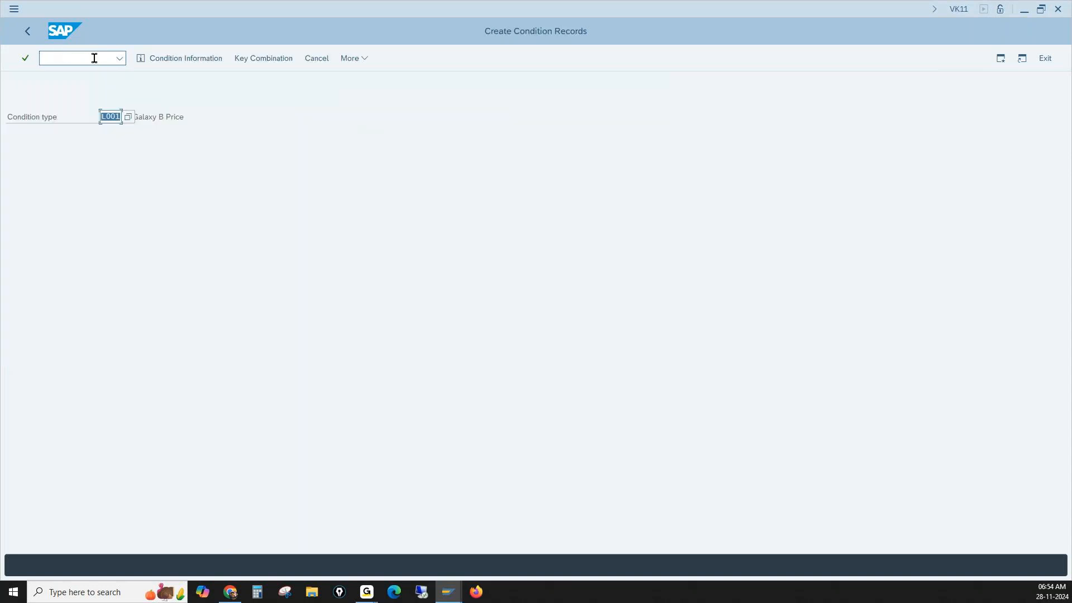
key(Return)
key(Return)
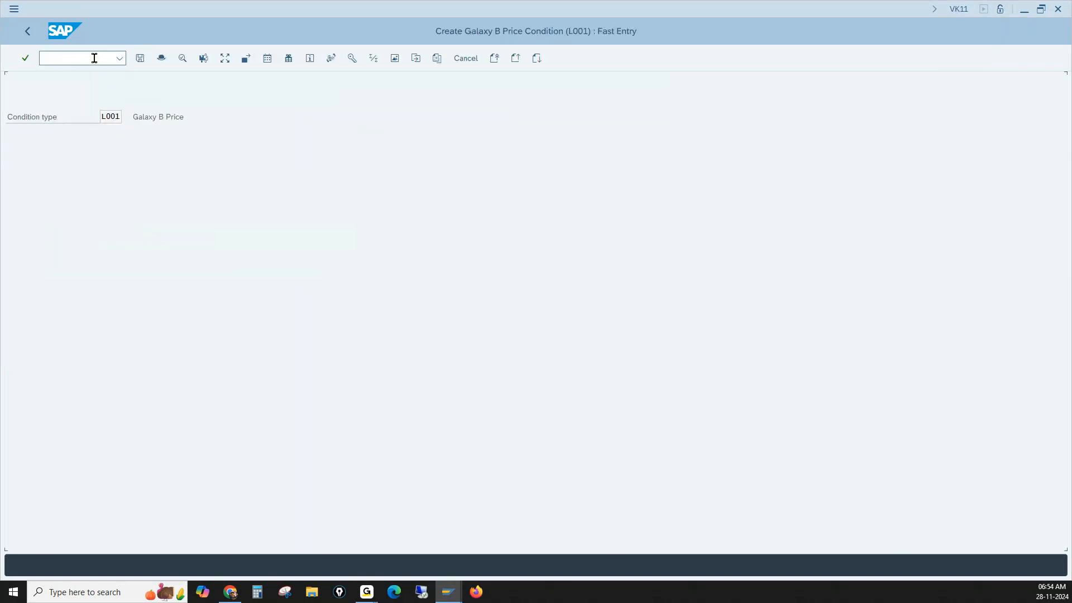
- Enter an amount of 3500 for material 100-100 in the Customer/Material record and save the condition record
click(143, 116)
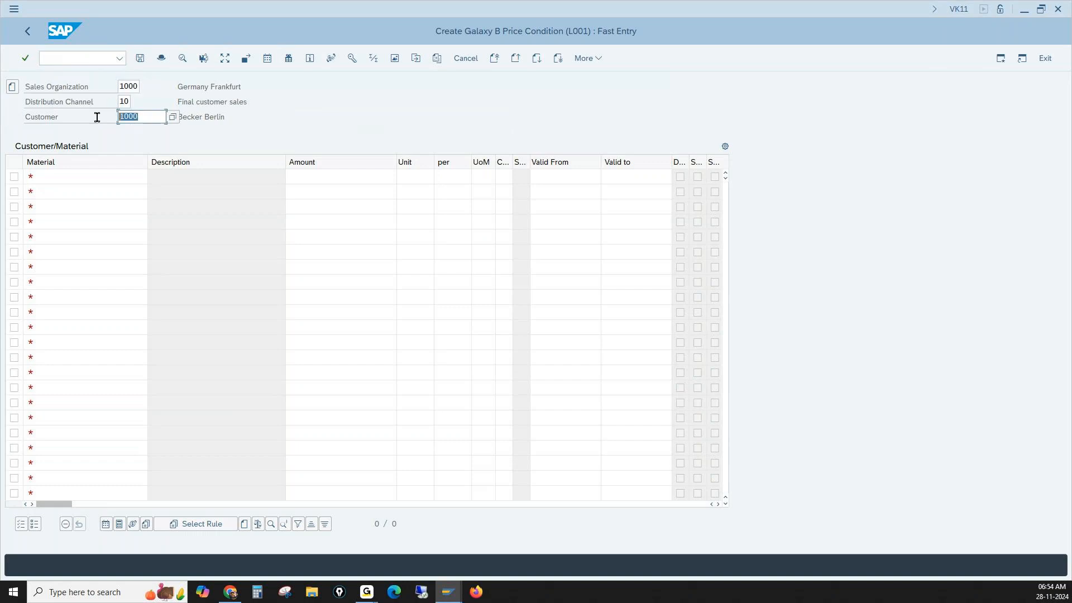
click(88, 176)
text(1)
click(67, 193)
click(312, 175)
text(3500)
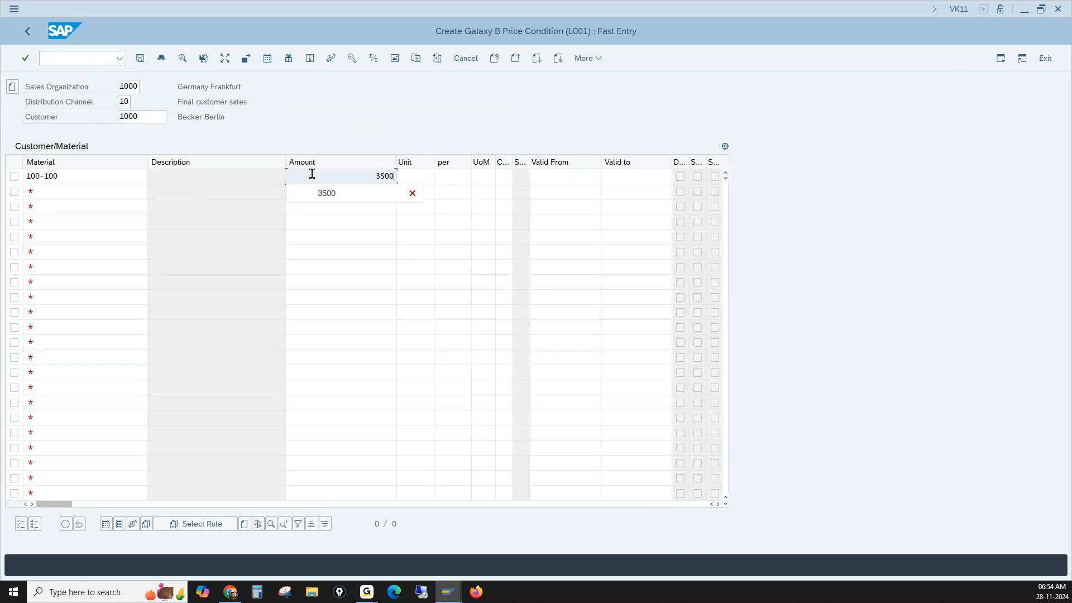
key(Return)
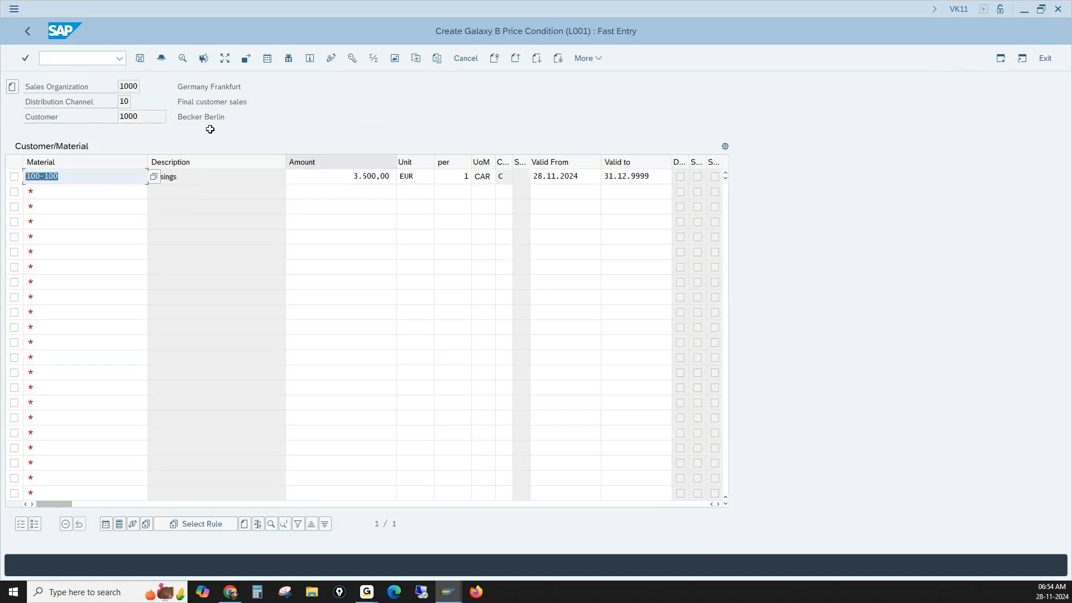
click(139, 58)
- Go to transaction VA01 and start another standard order (OR) for sales area 1000/10/00
click(89, 58)
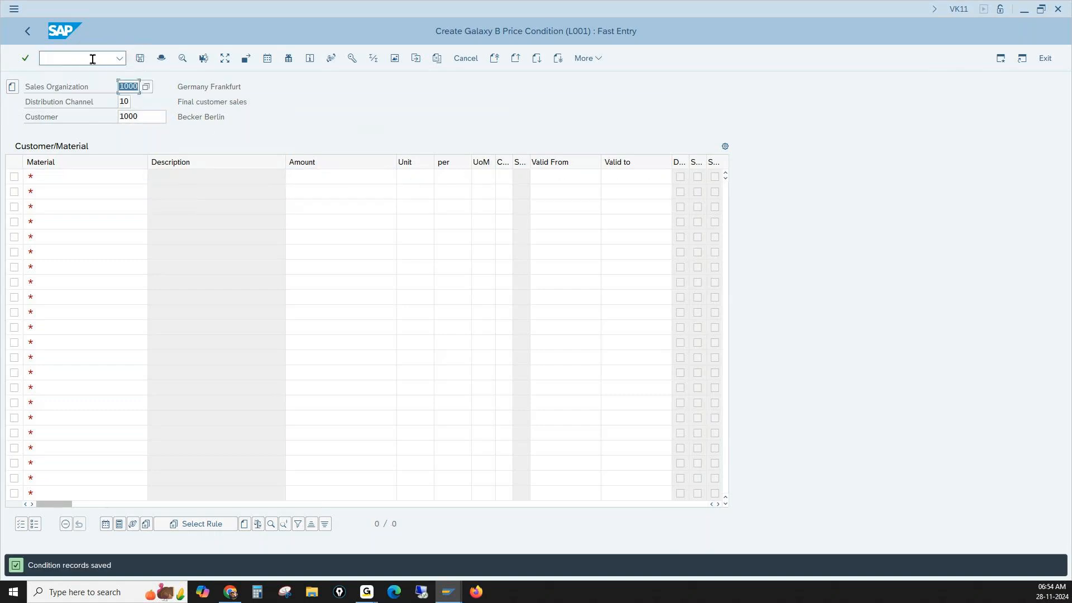
text(/nva01)
key(Return)
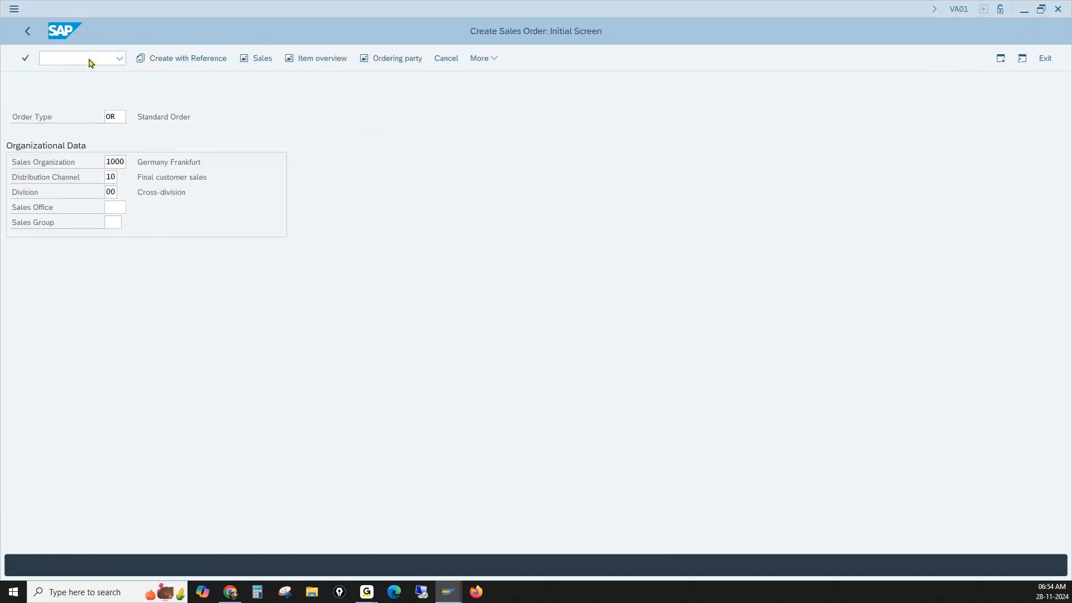
key(Return)
- Enter the customer number as sold-to party and ship-to party of the new order
text(1)
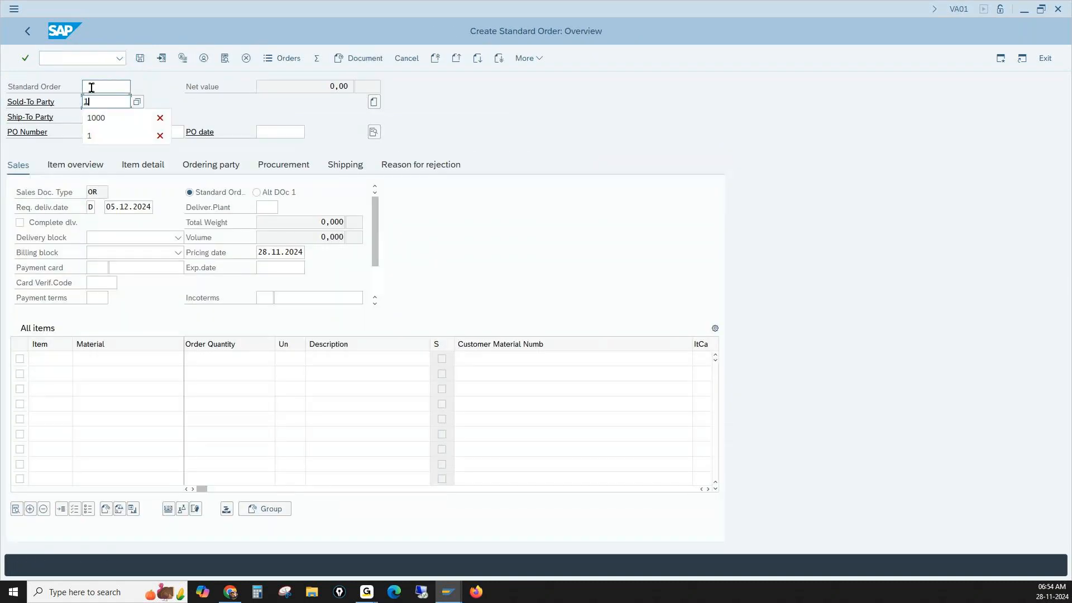
click(95, 124)
key(Tab)
text(1)
click(96, 132)
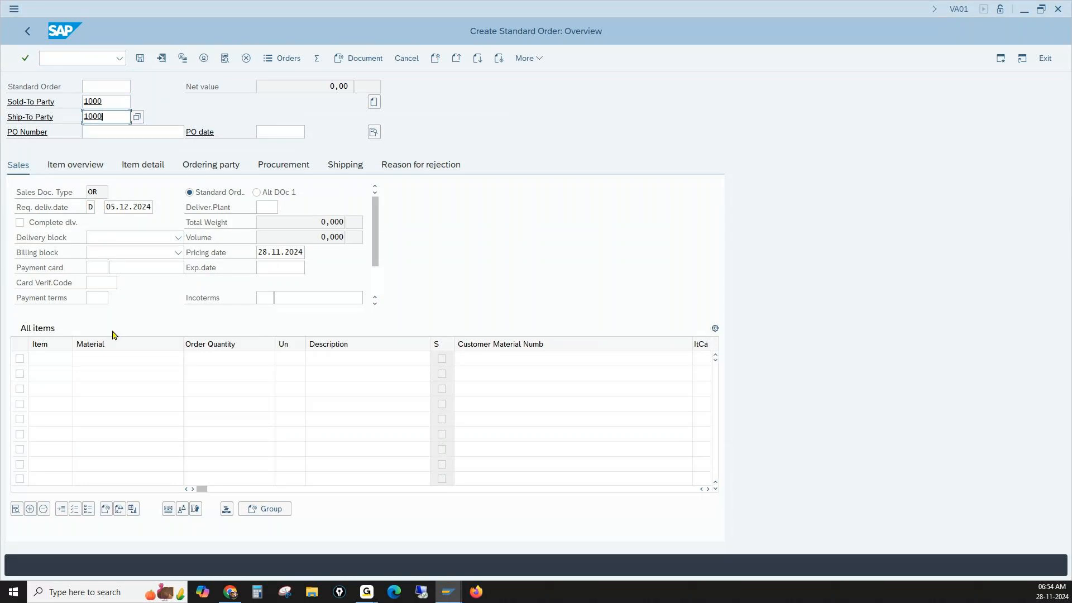
- Add material 100-100 with order quantity 1 as the new order's item and confirm the entry
click(117, 358)
text(1)
click(202, 372)
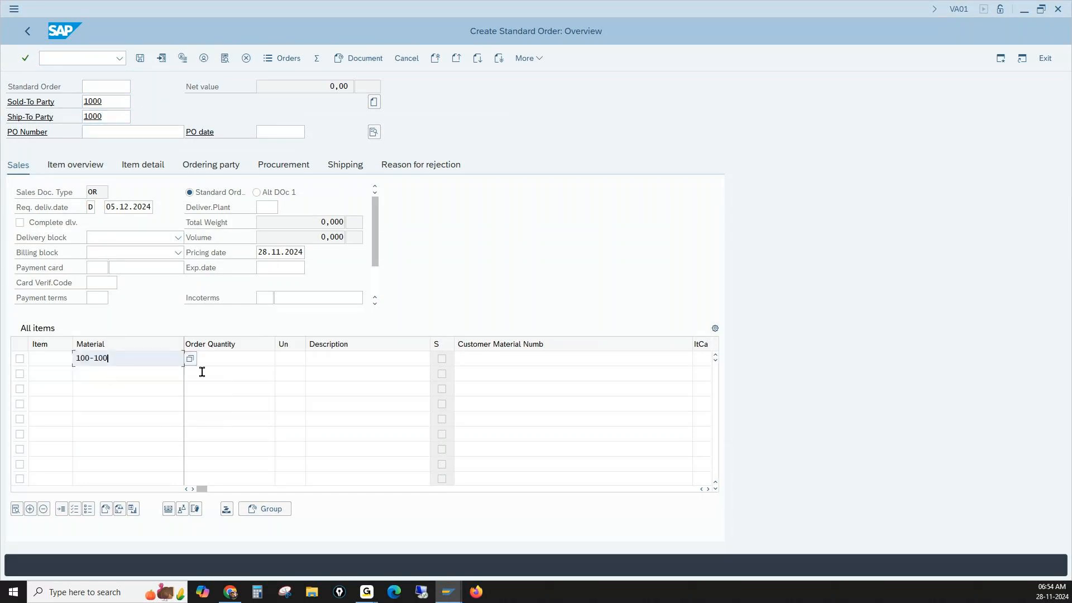
click(223, 361)
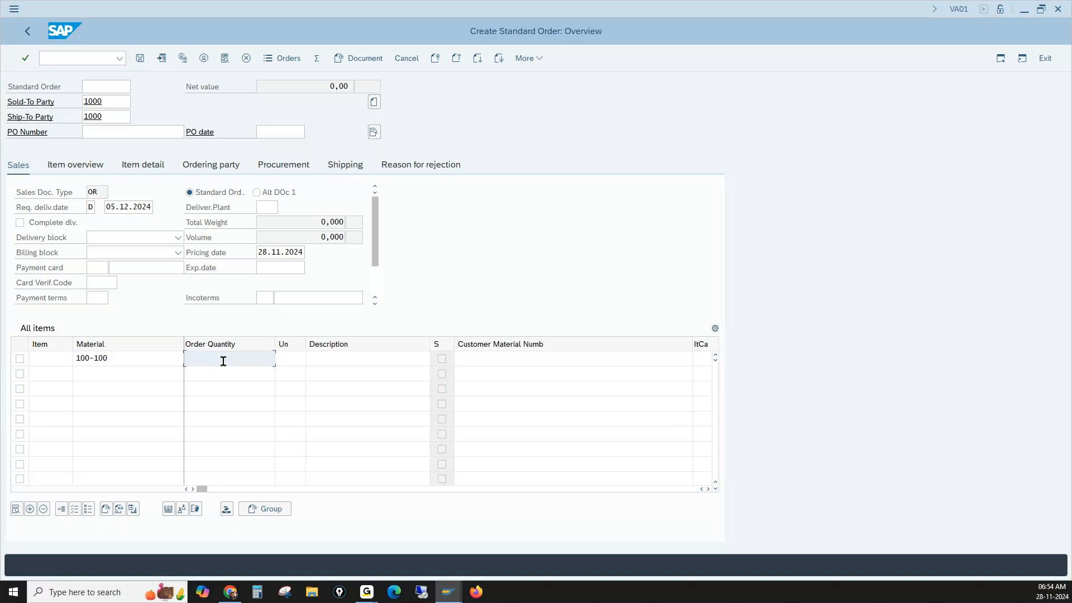
text(1)
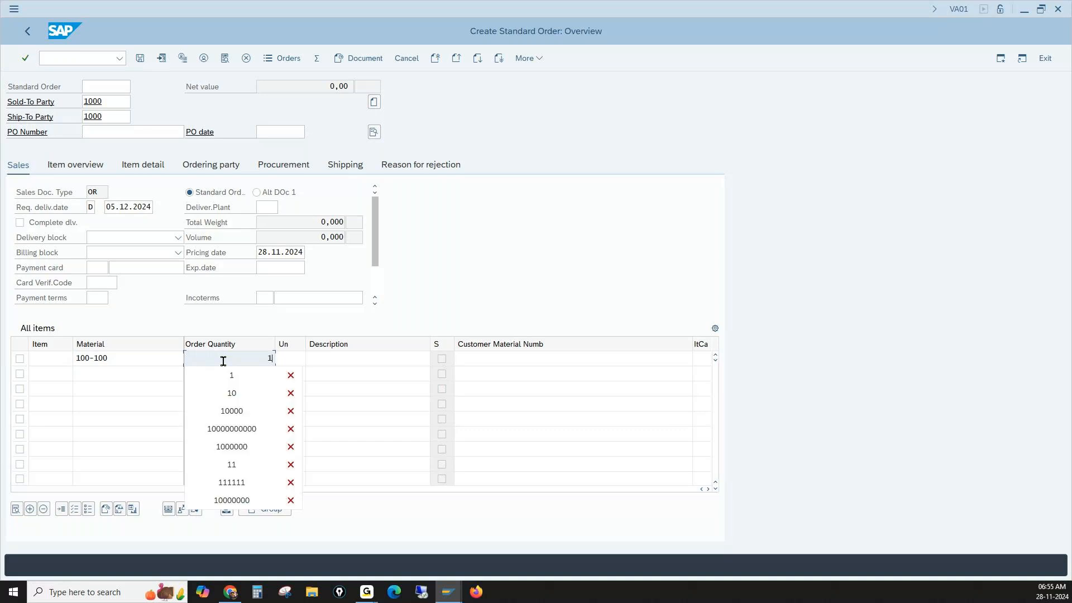
key(alt+Tab)
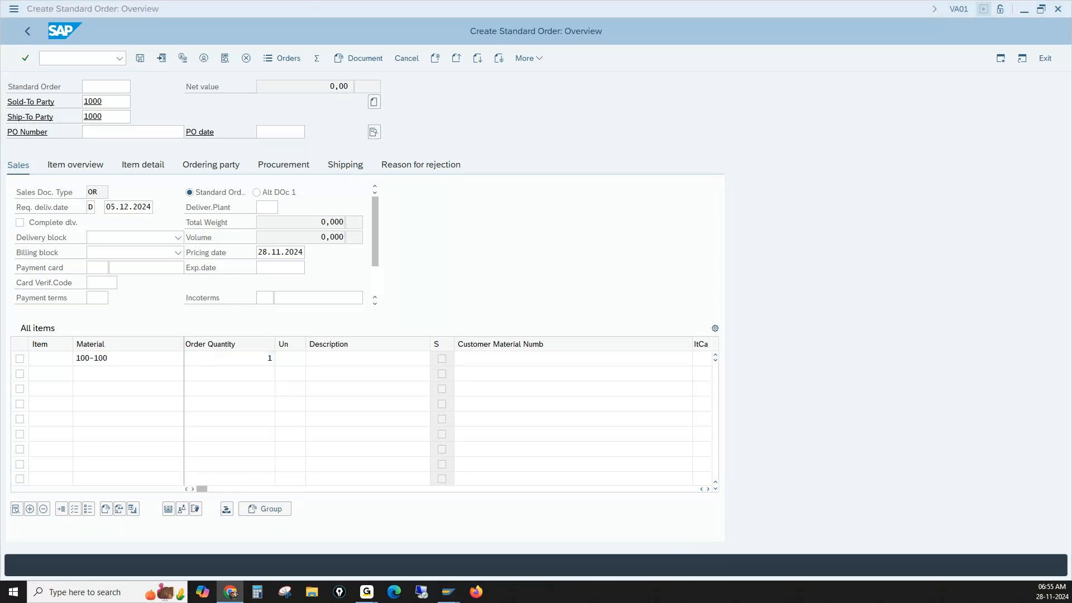
click(371, 308)
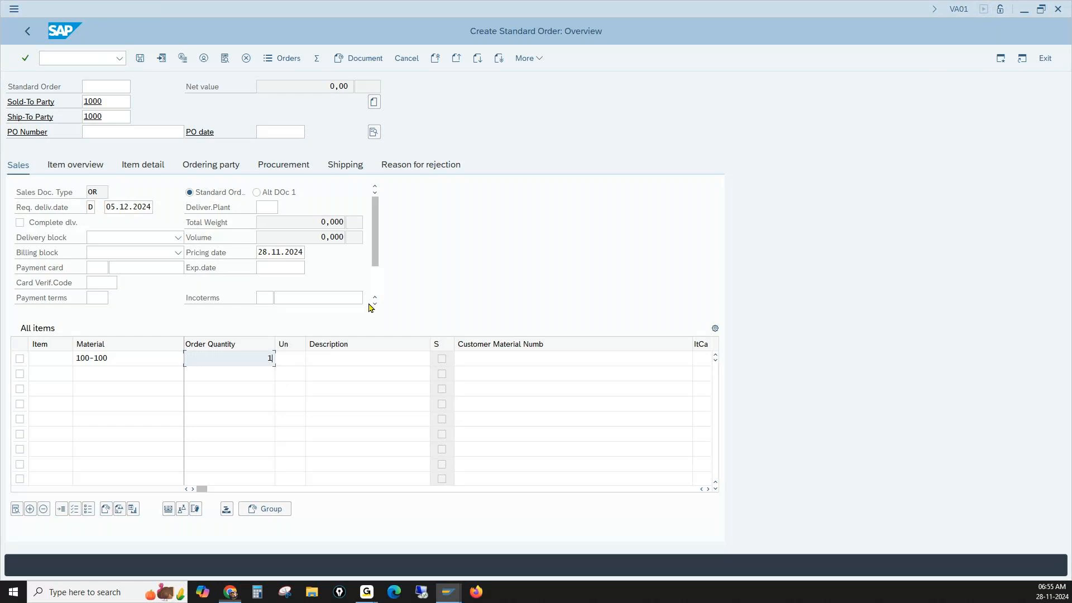
key(Return)
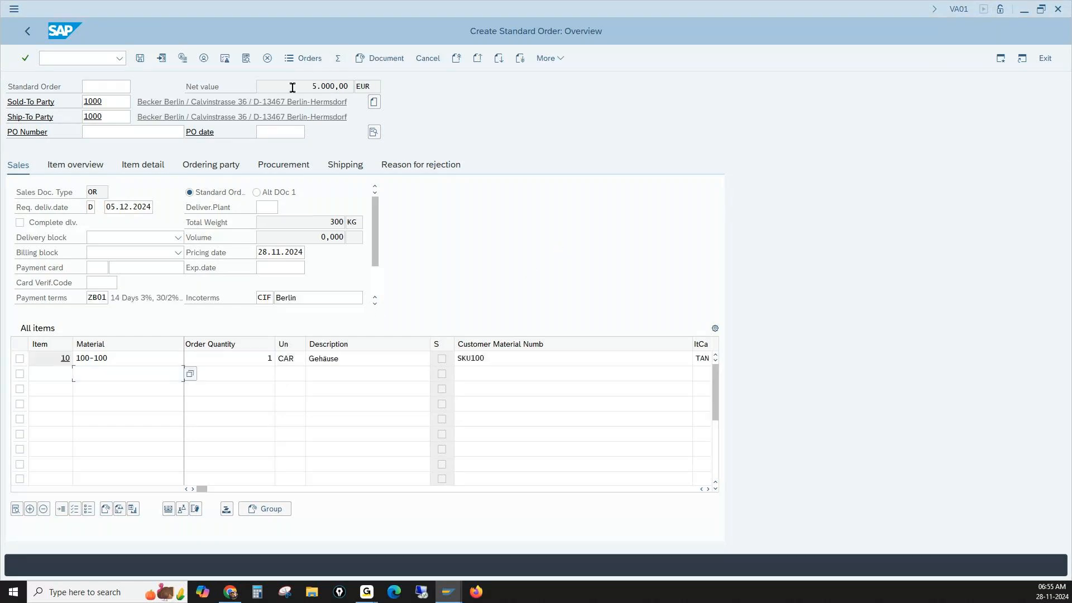
- Check the new order's net value and open the pricing conditions of the 100-100 item
drag(292, 86, 352, 87)
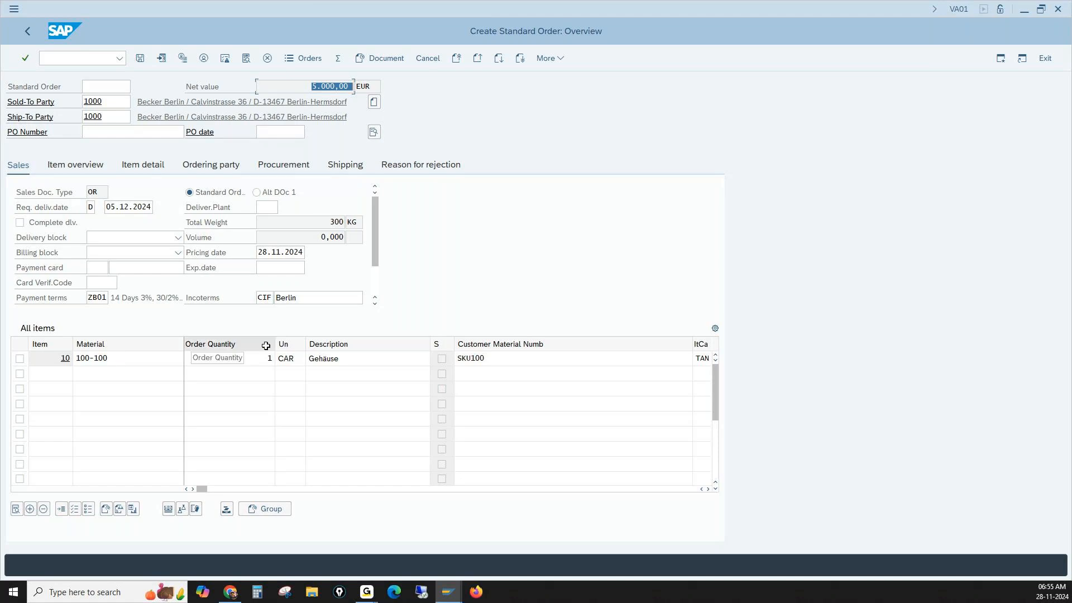
double_click(125, 358)
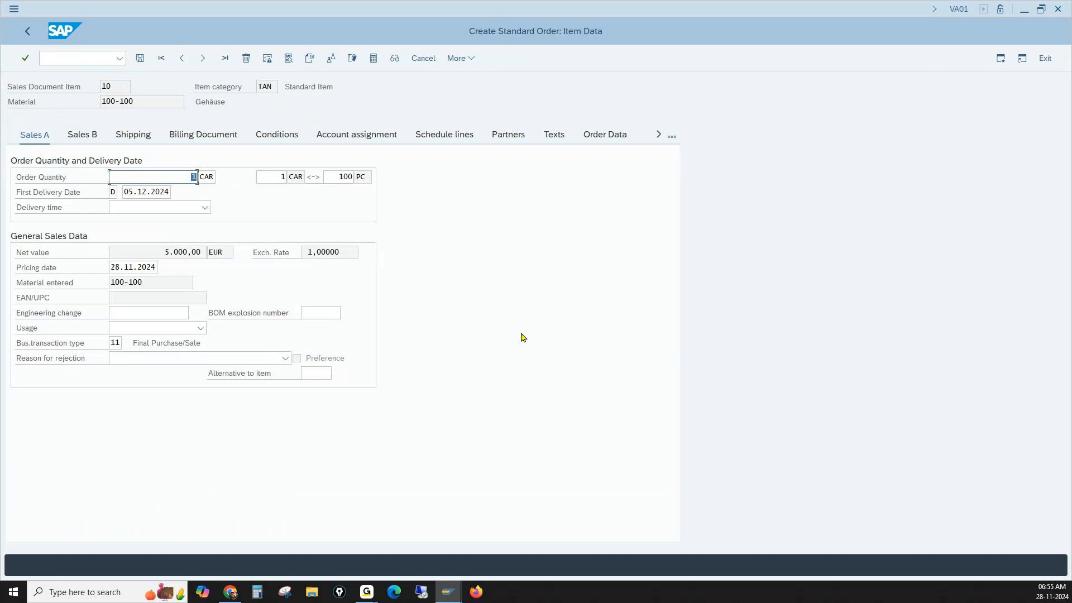
click(269, 136)
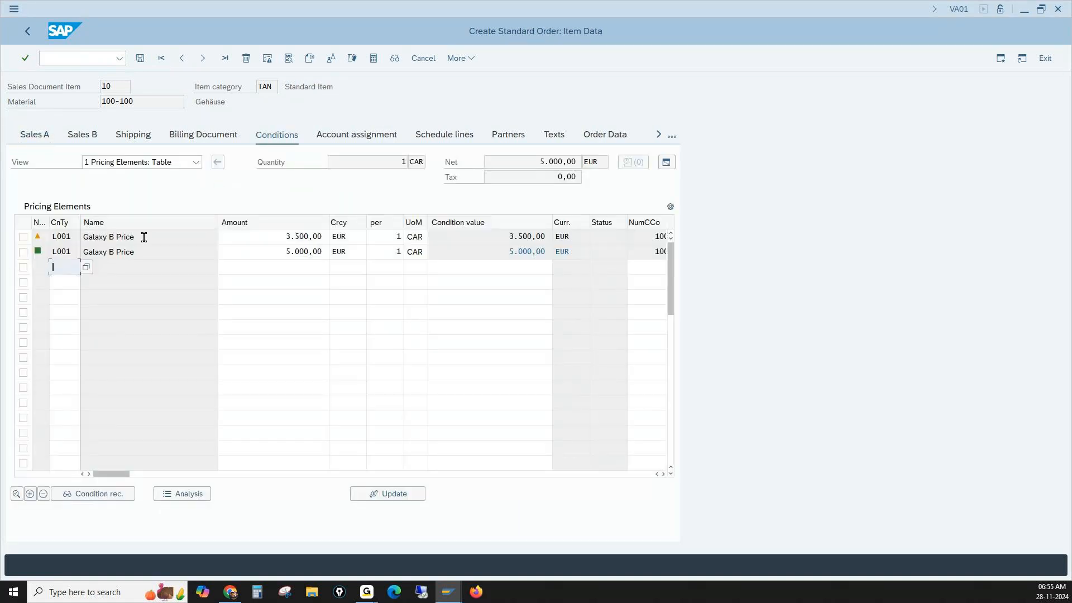
- Examine the condition detail of the inactive first L001 price and compare both L001 amounts in the item's pricing elements
click(274, 236)
double_click(274, 236)
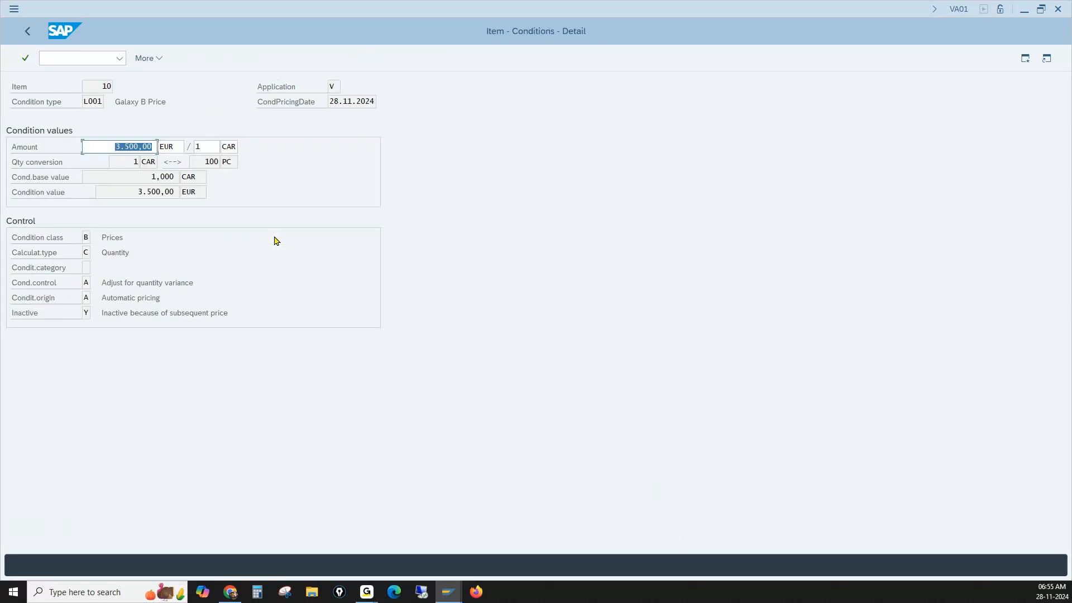
click(26, 32)
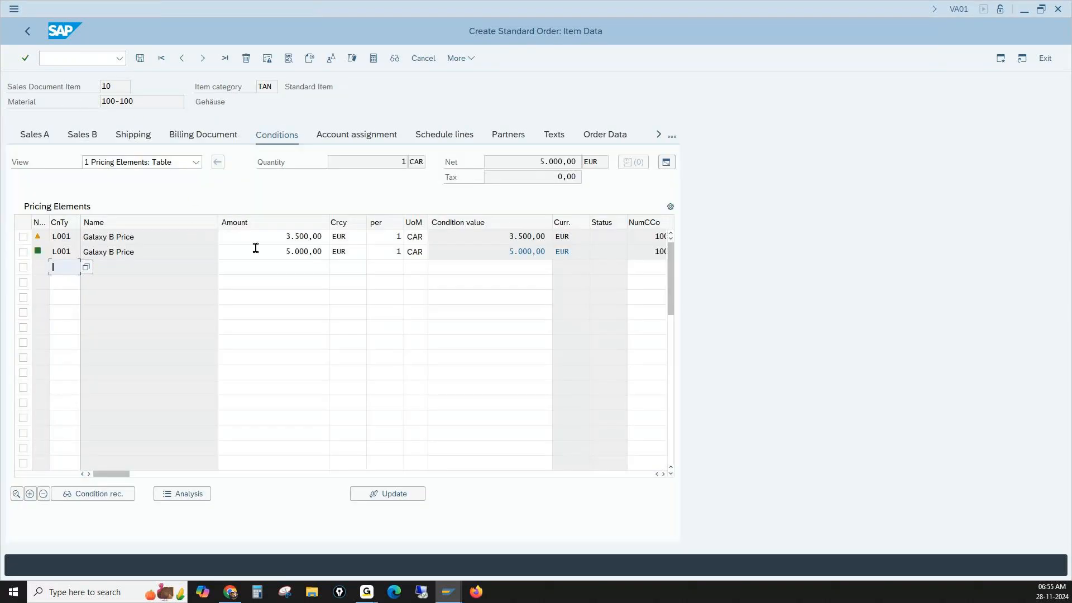
drag(260, 236, 330, 235)
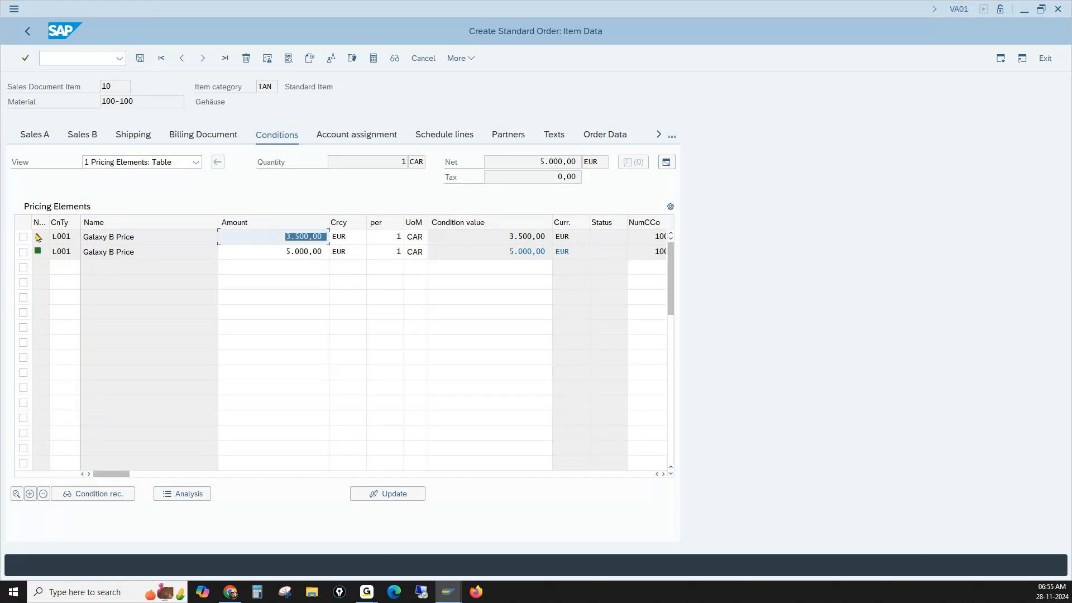
mouse_move(40, 240)
click(270, 254)
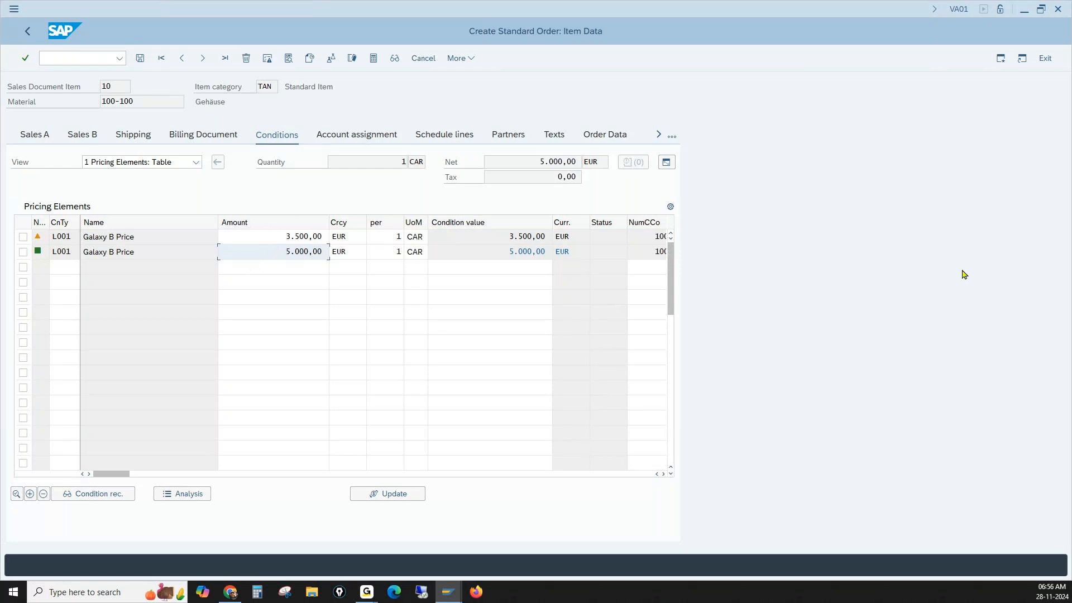
- Go to transaction V/07 to maintain access sequences and acknowledge the cross-client table notice
click(72, 55)
text(/nv/07)
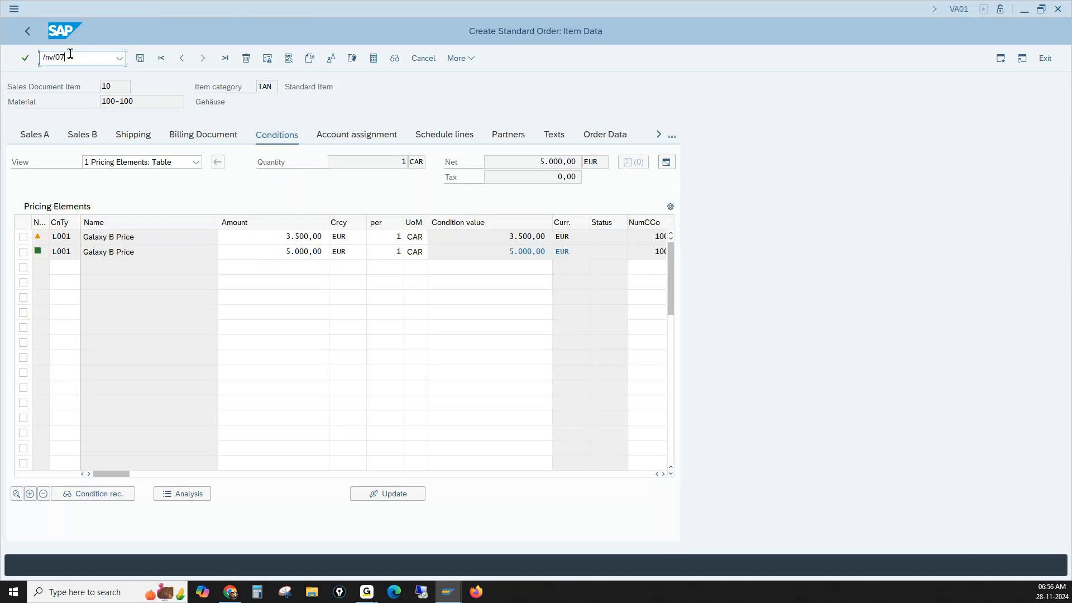
key(Return)
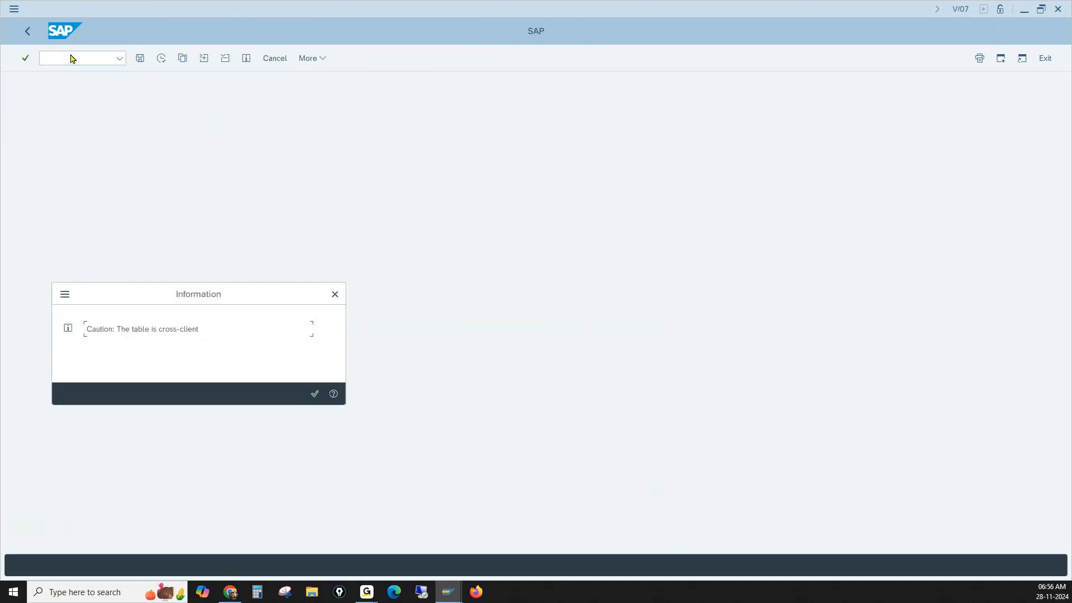
key(Return)
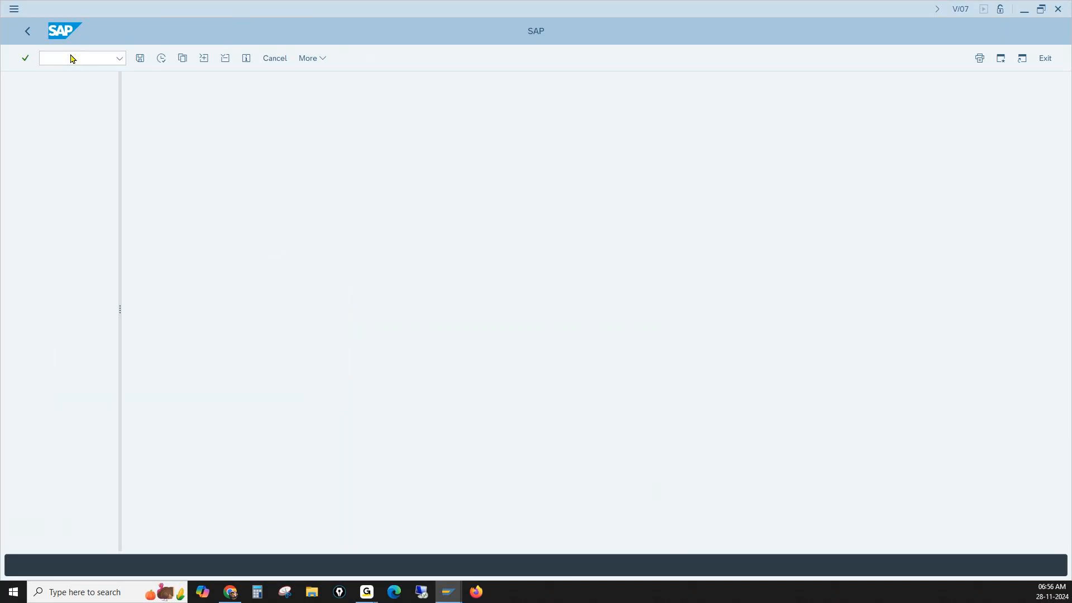
- Locate access sequence L001 (Galaxy Base Price Acc Seq) and open its accesses
click(257, 538)
text(101)
key(Return)
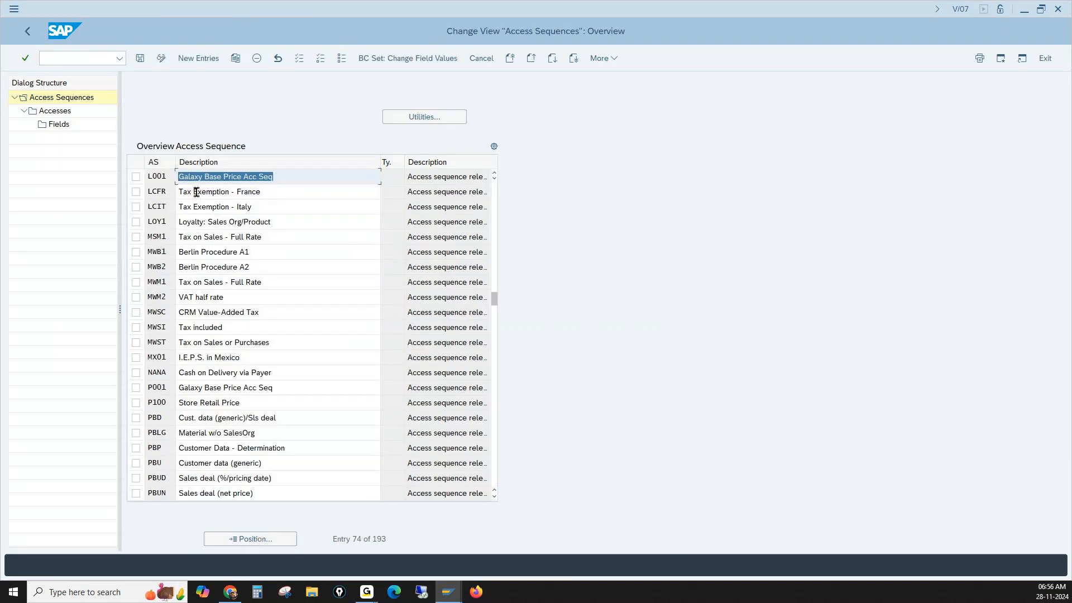
click(136, 177)
click(59, 116)
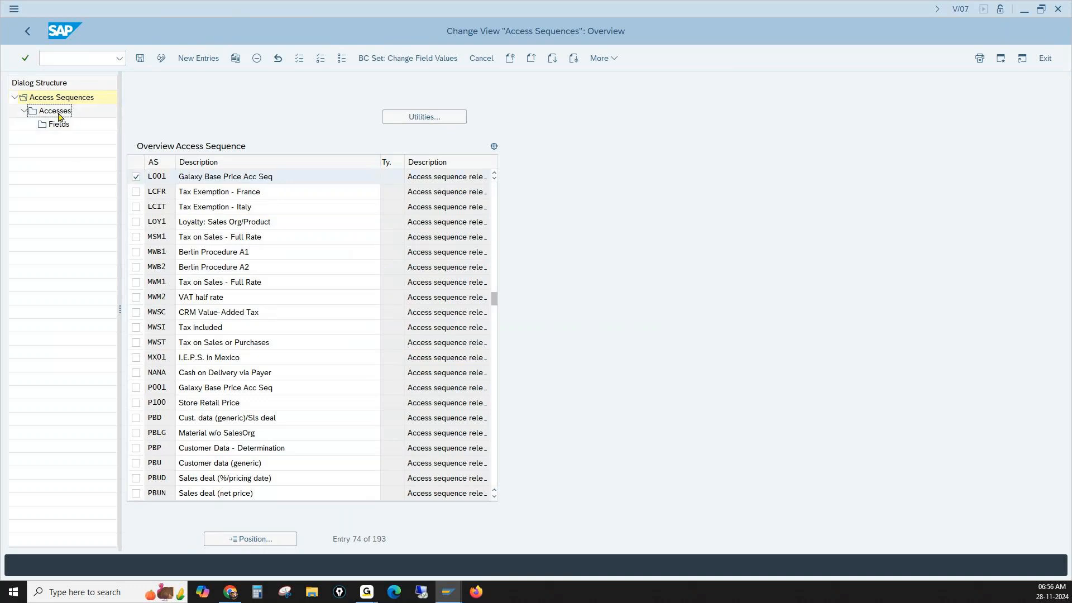
click(59, 111)
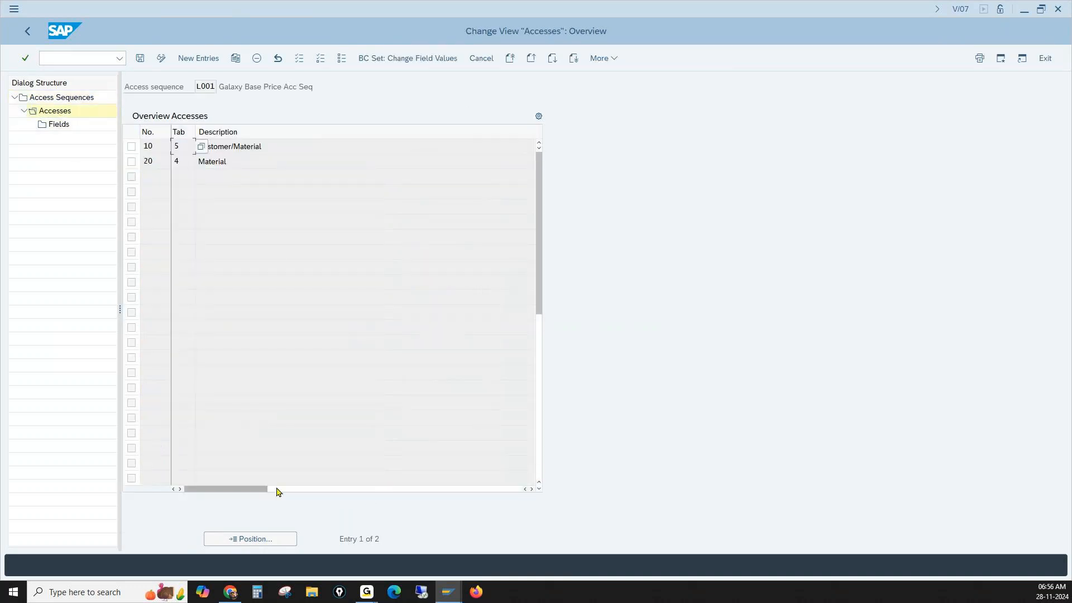
- Set the Exclusive indicator for accesses 10 and 20 of sequence L001 and save with the workbench request
drag(255, 490, 509, 490)
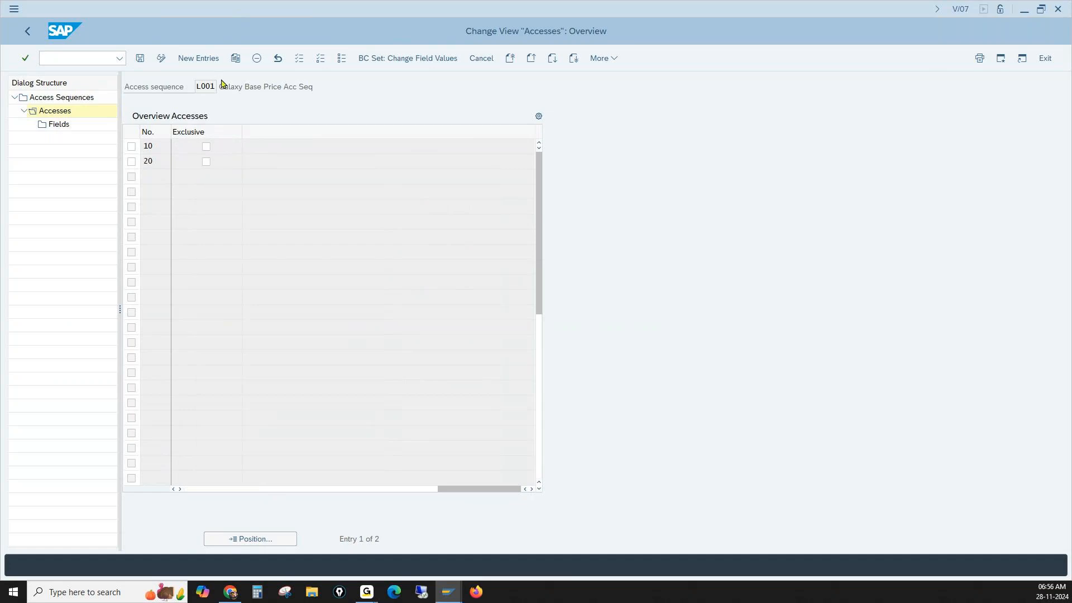
click(206, 146)
click(206, 162)
click(140, 58)
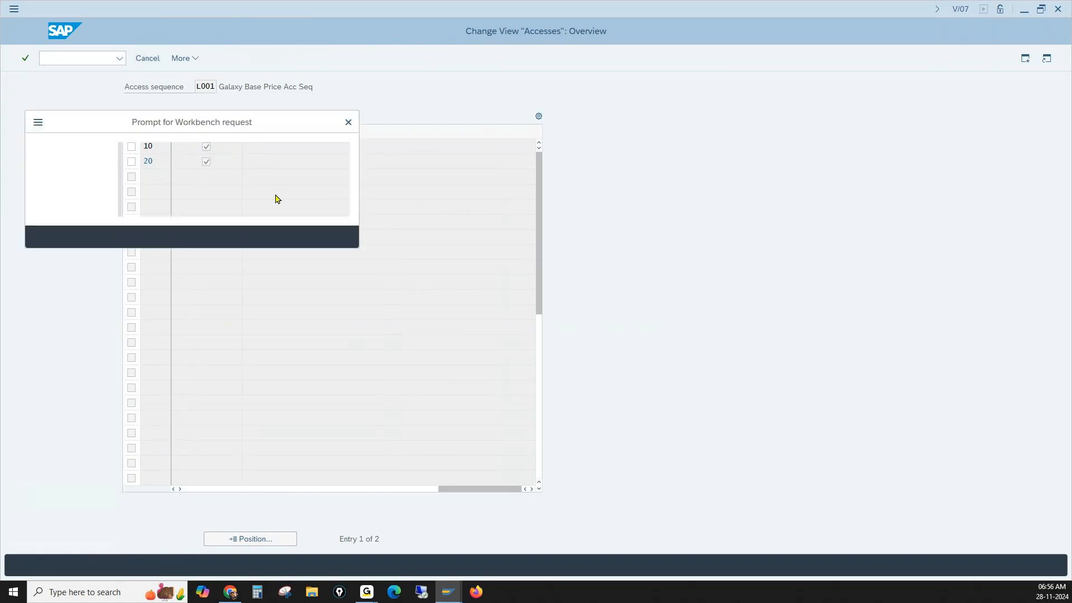
key(Return)
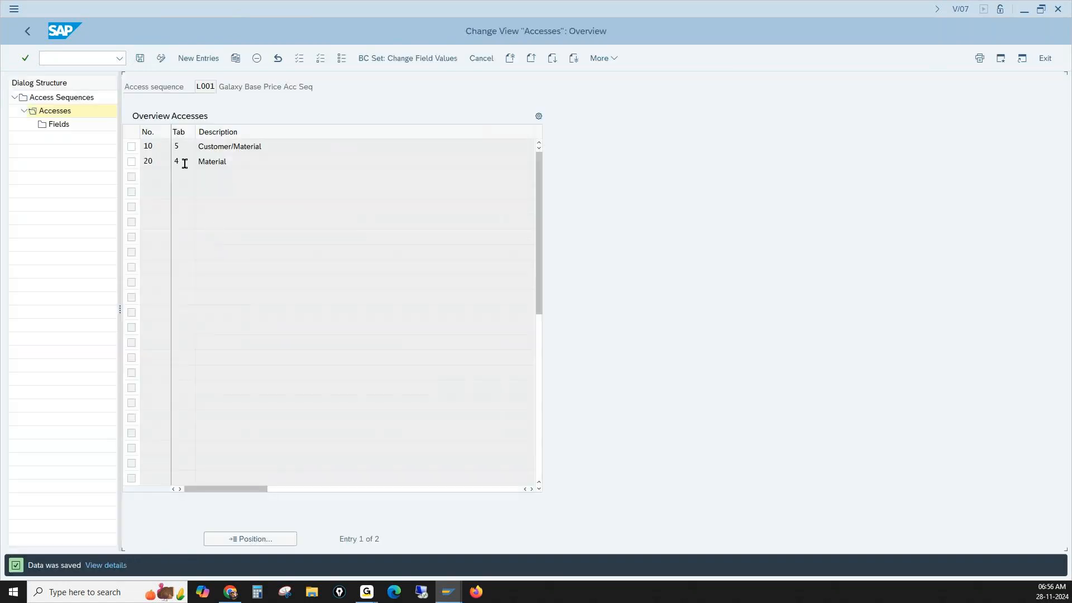
- Start a new standard order in transaction VA01 and enter the customer number as sold-to and ship-to party
click(97, 61)
text(/nva01)
key(Return)
key(Return)
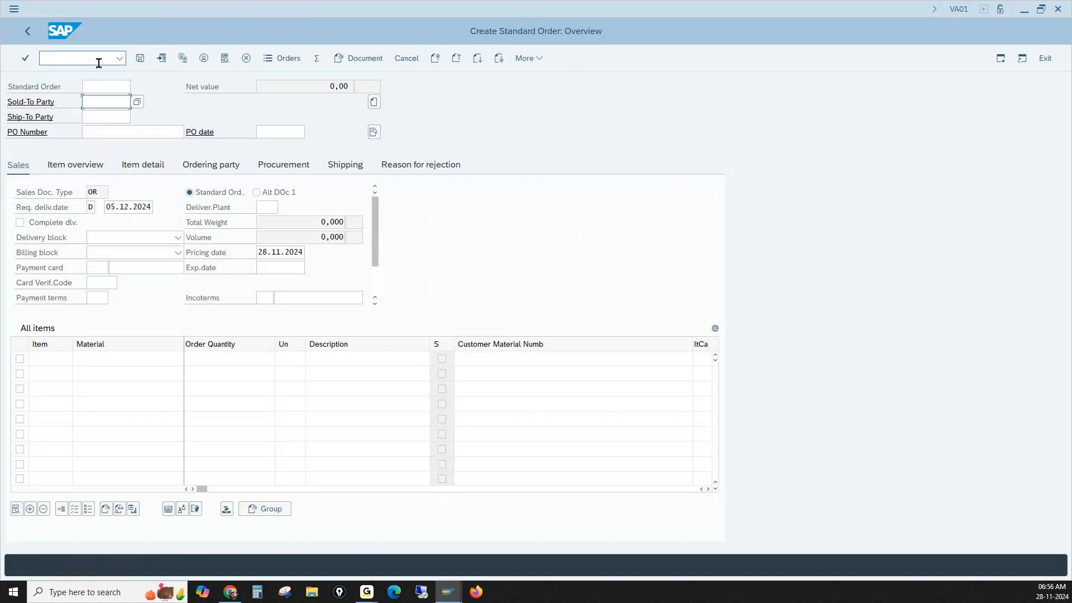
text(1000)
key(Tab)
text(1)
click(96, 133)
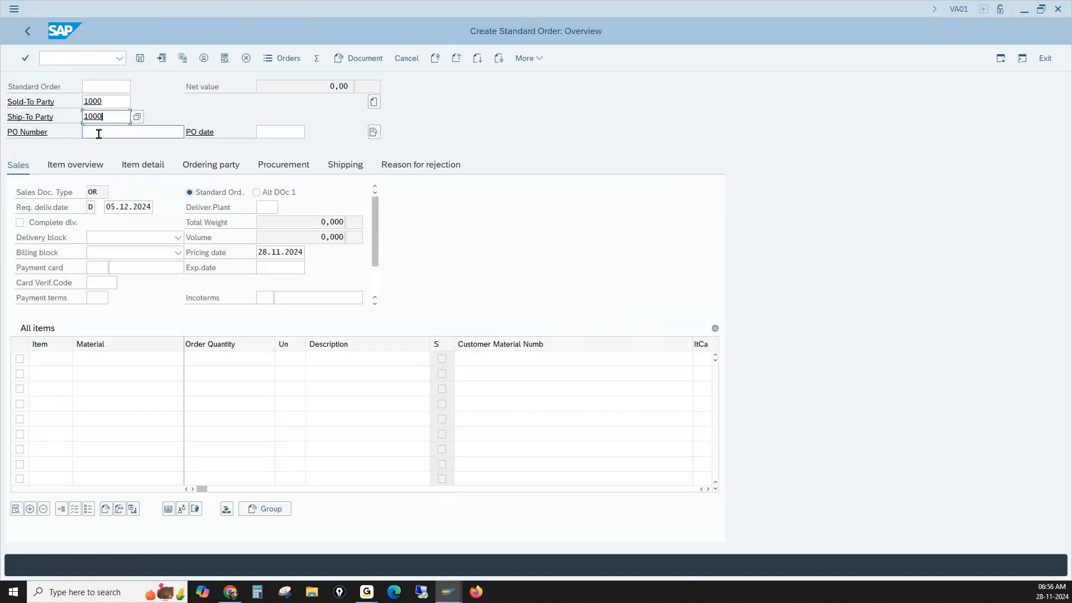
- Enter material 100-100 with order quantity 1 as the order item and confirm the entry
click(130, 358)
text(1)
click(133, 375)
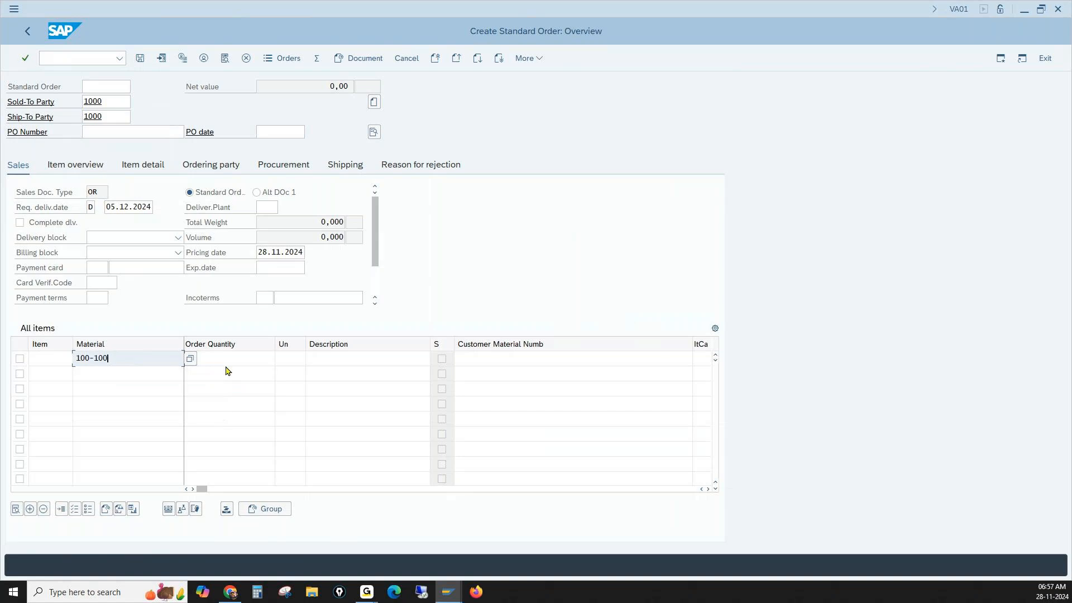
click(227, 353)
text(1)
key(Return)
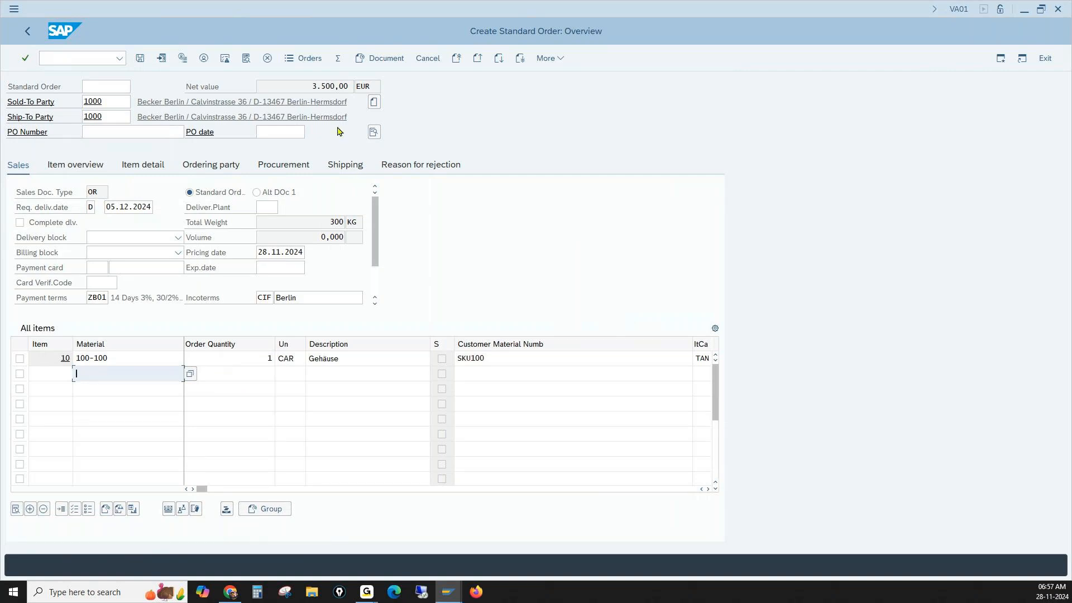
- Open the pricing conditions of the 100-100 item and start the pricing analysis
double_click(157, 357)
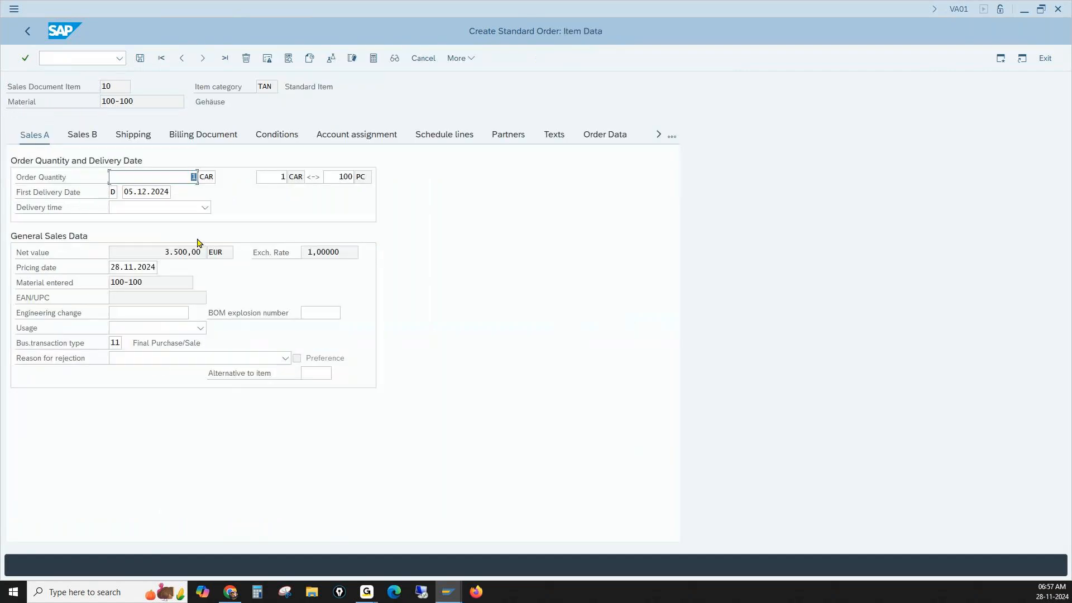
click(262, 140)
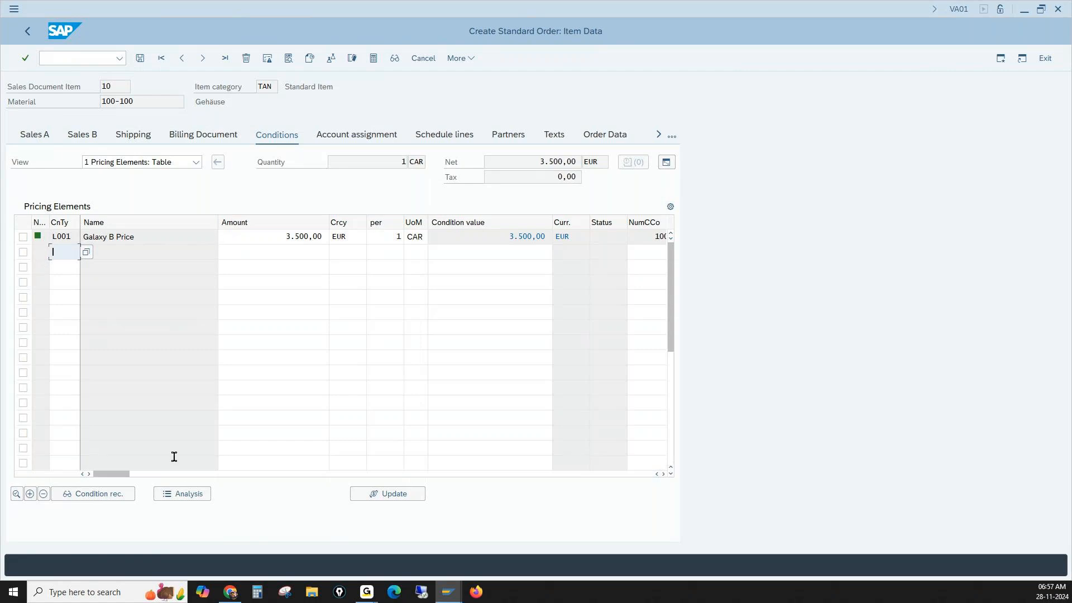
click(187, 494)
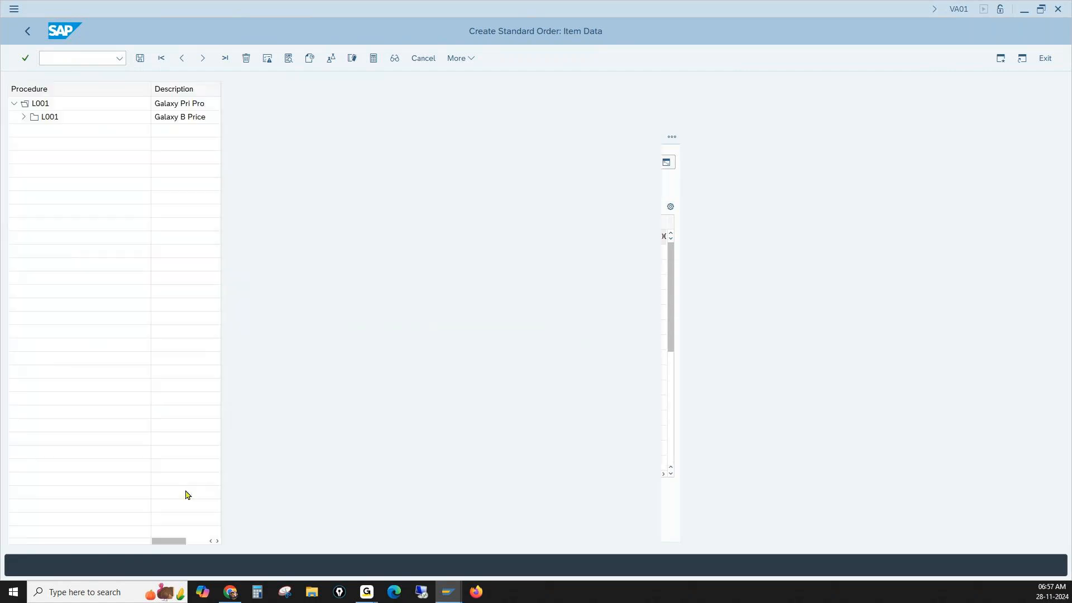
- Inspect accesses 010 and 020 of condition type L001 in the analysis and read the explanation for access 020
double_click(71, 119)
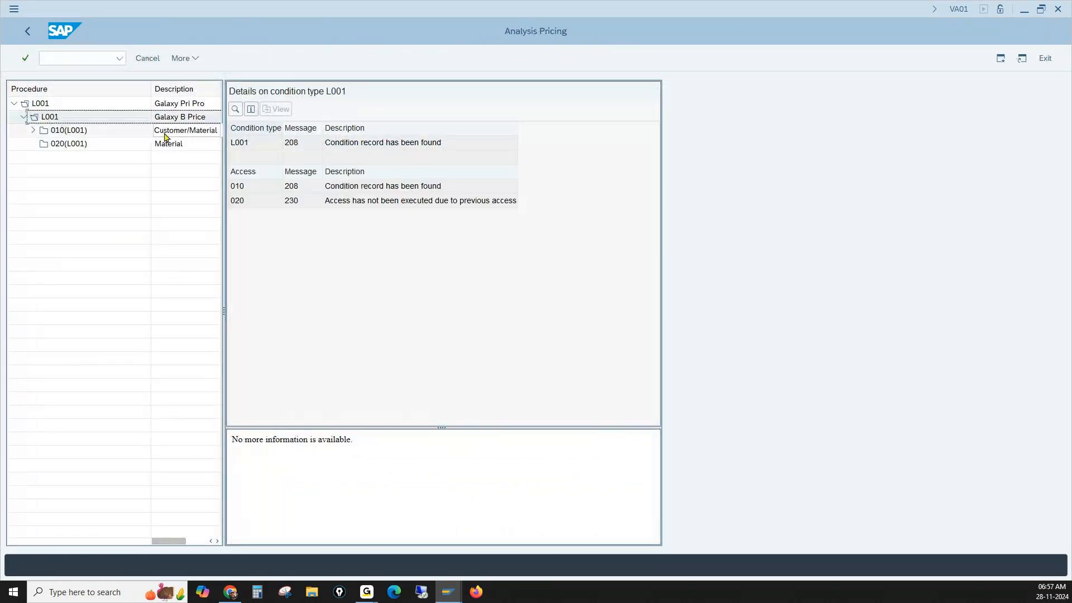
double_click(165, 133)
click(425, 143)
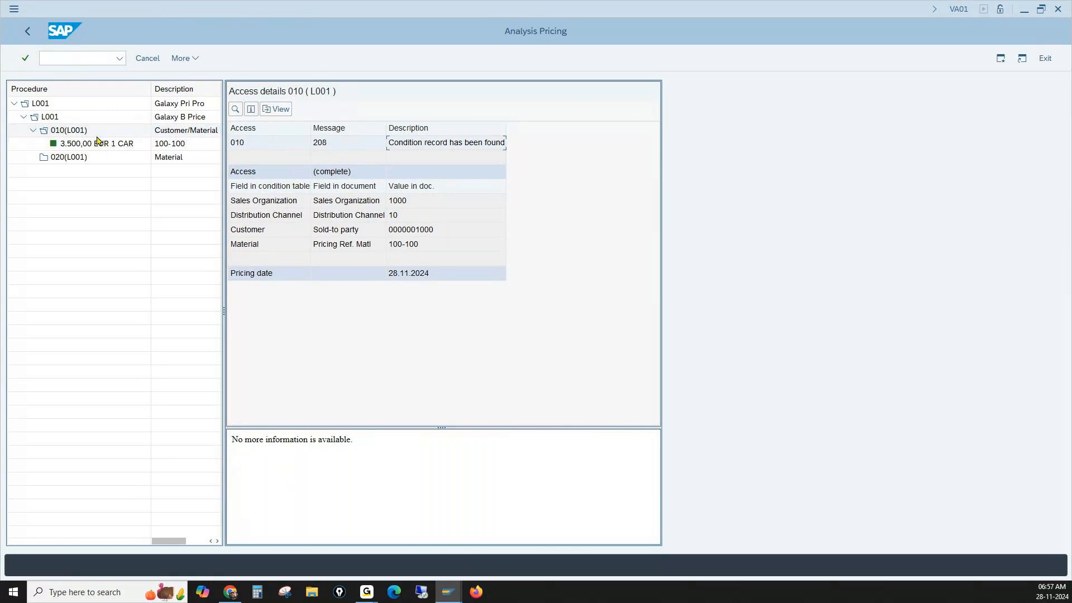
click(86, 158)
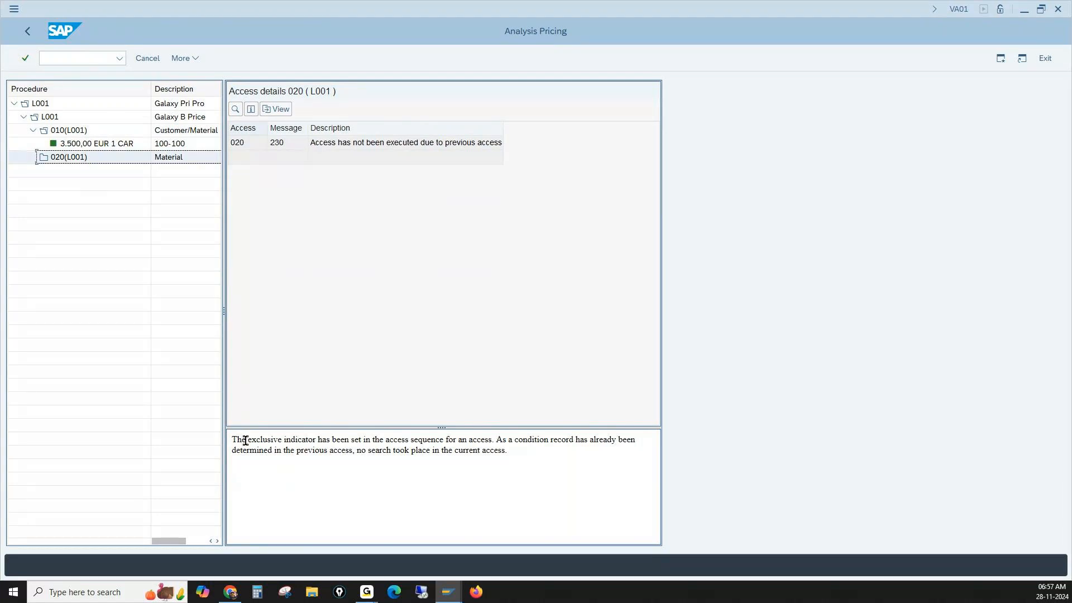
drag(243, 440, 367, 441)
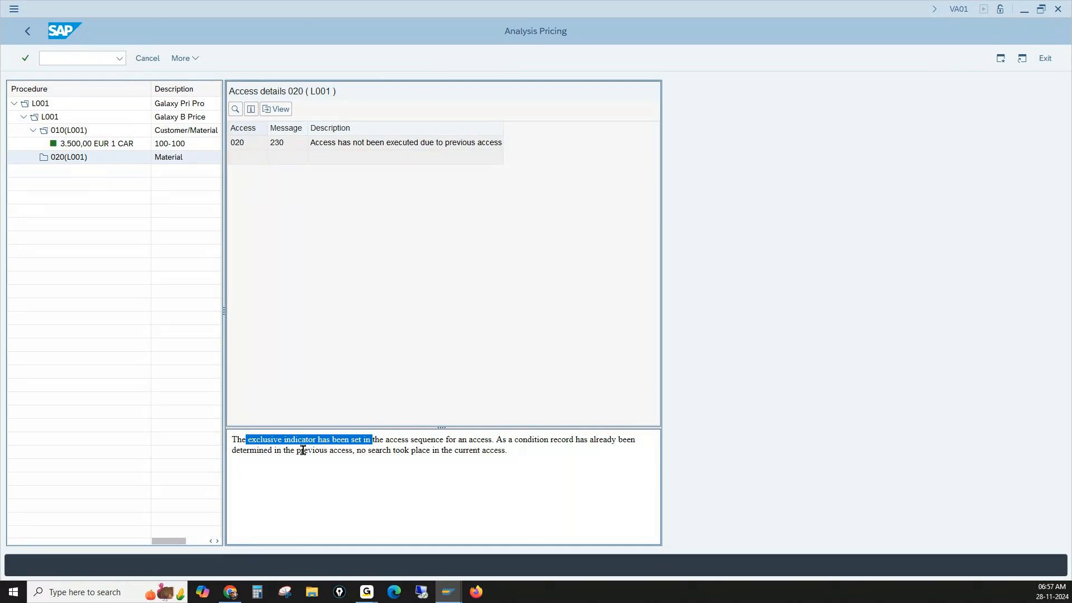
drag(368, 450, 481, 450)
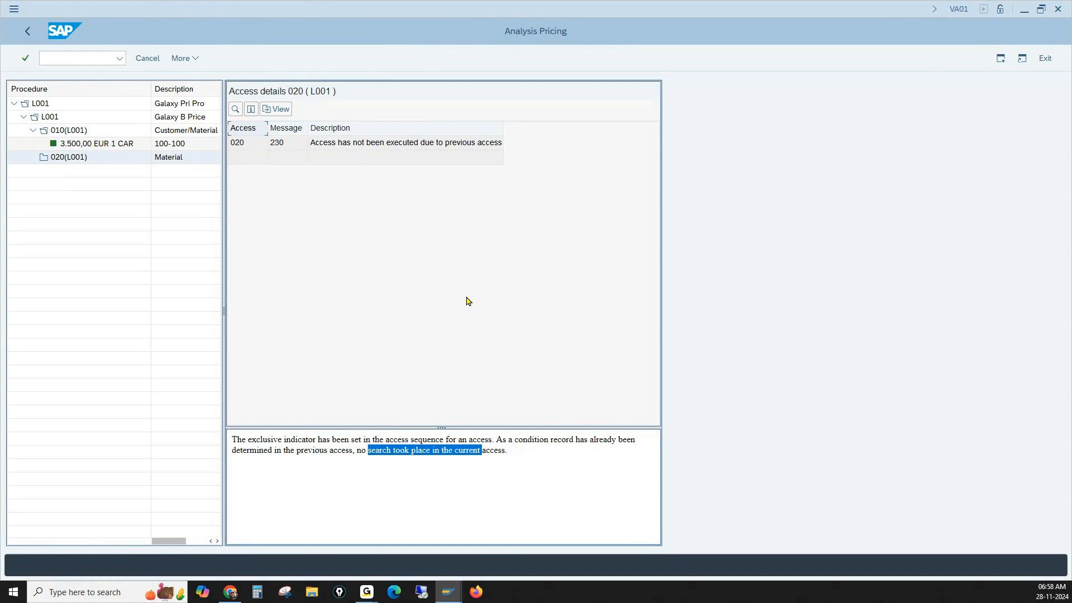
- Go to transaction V/03 for creating a pricing condition table
click(80, 53)
text(/nv/03)
key(Return)
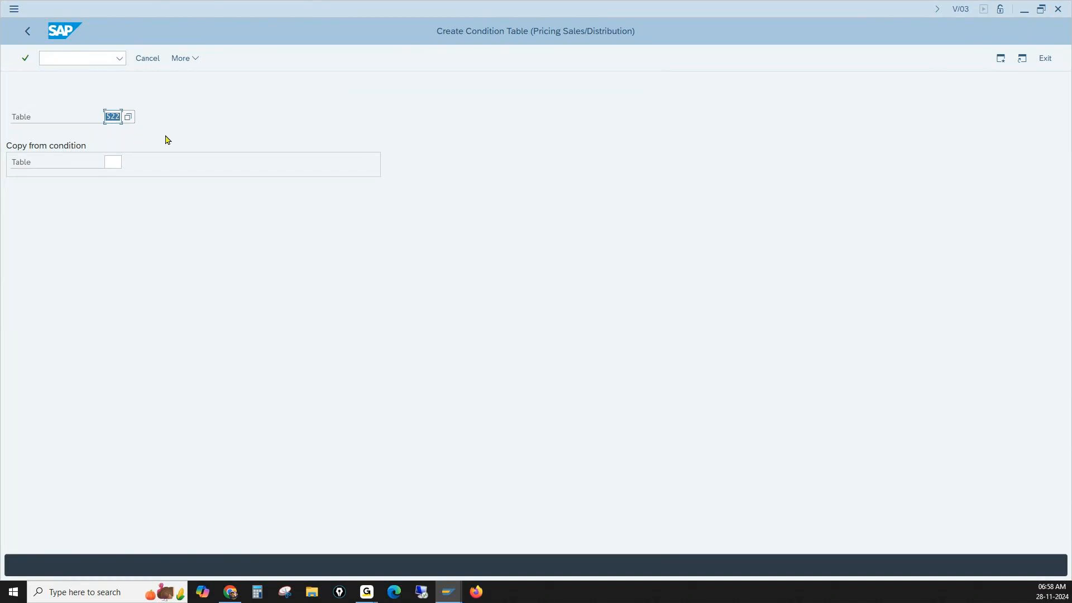
- Browse the list of existing condition tables for the table number and close it without choosing one
click(132, 122)
click(131, 122)
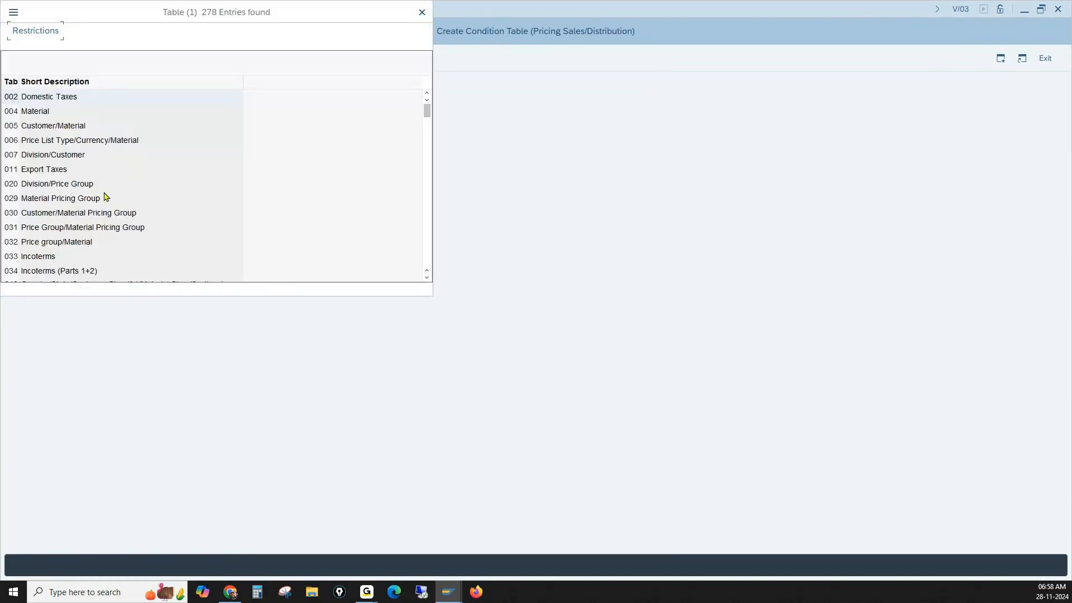
scroll(103, 212, down, 20)
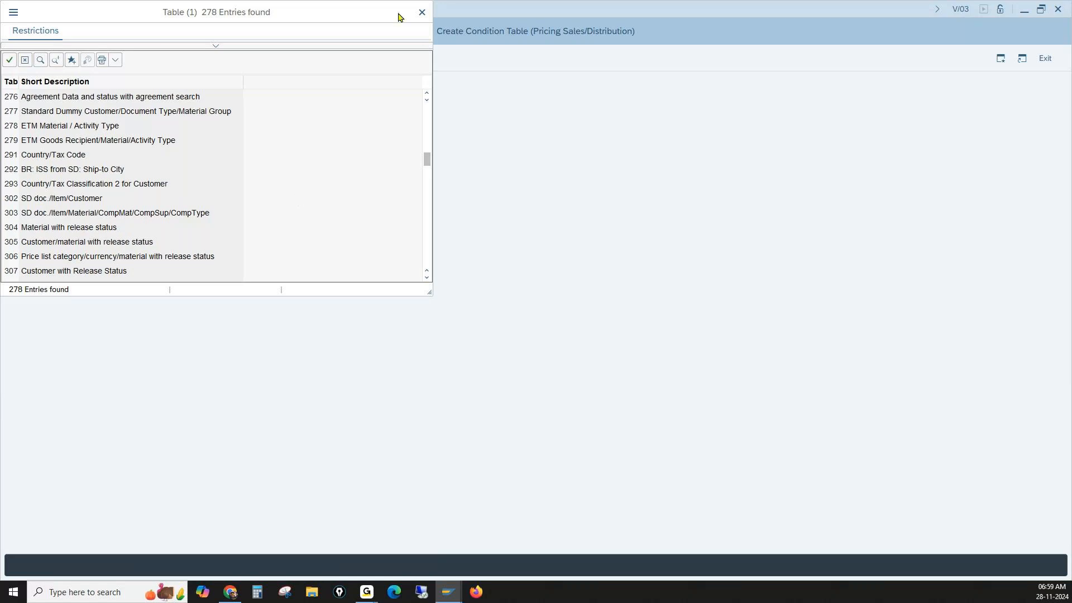
click(423, 13)
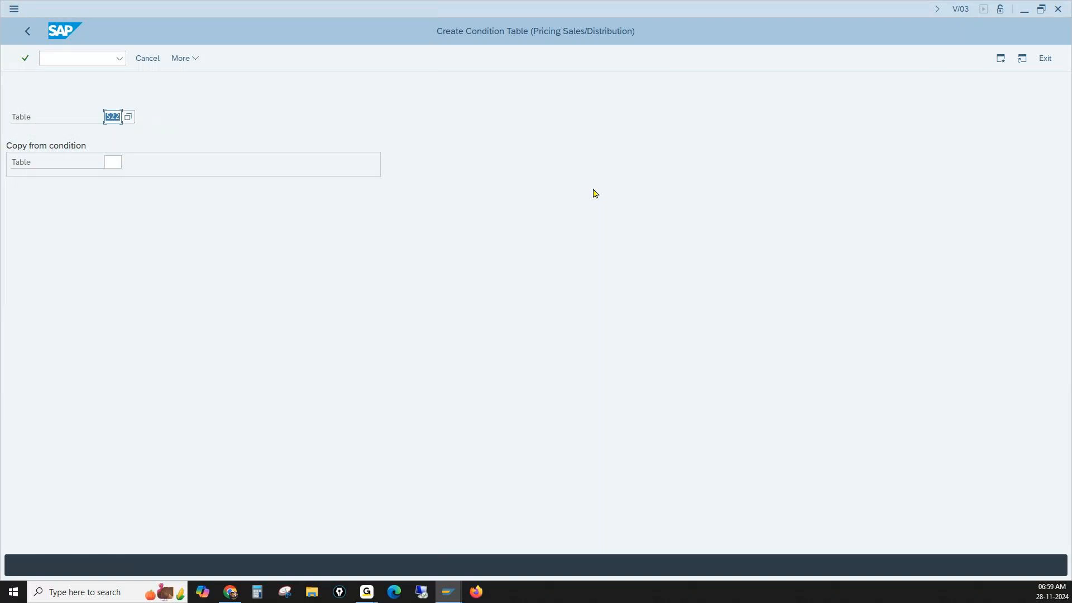